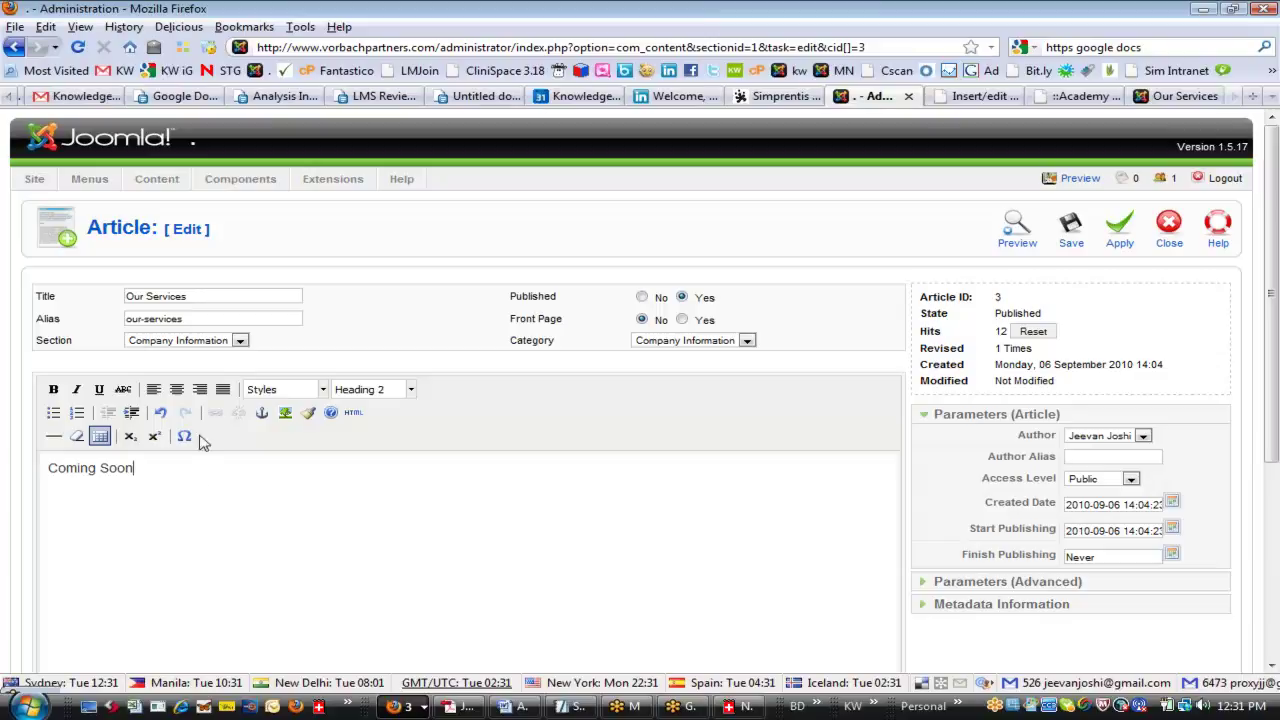
- Save the Our Services article with its Coming Soon text and reload the public Our Services page to check it
{"action": "left_click", "coordinate": [1175, 99]}
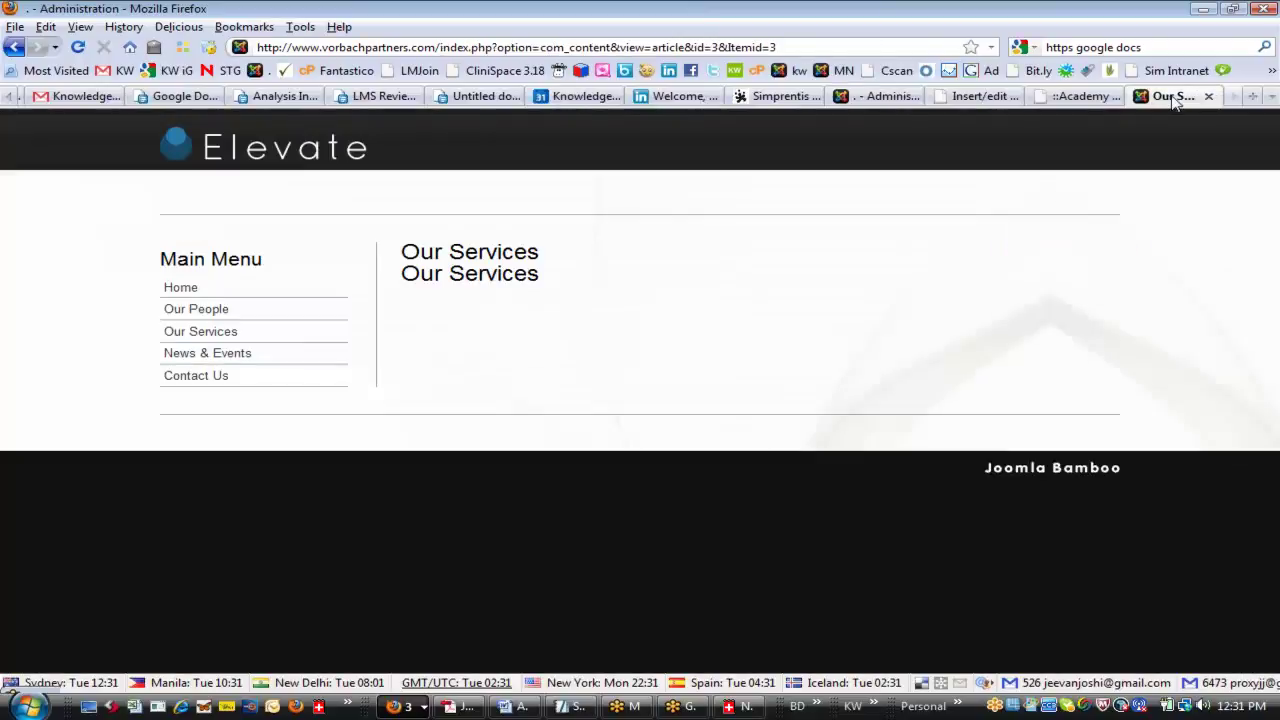
{"action": "left_click", "coordinate": [877, 97]}
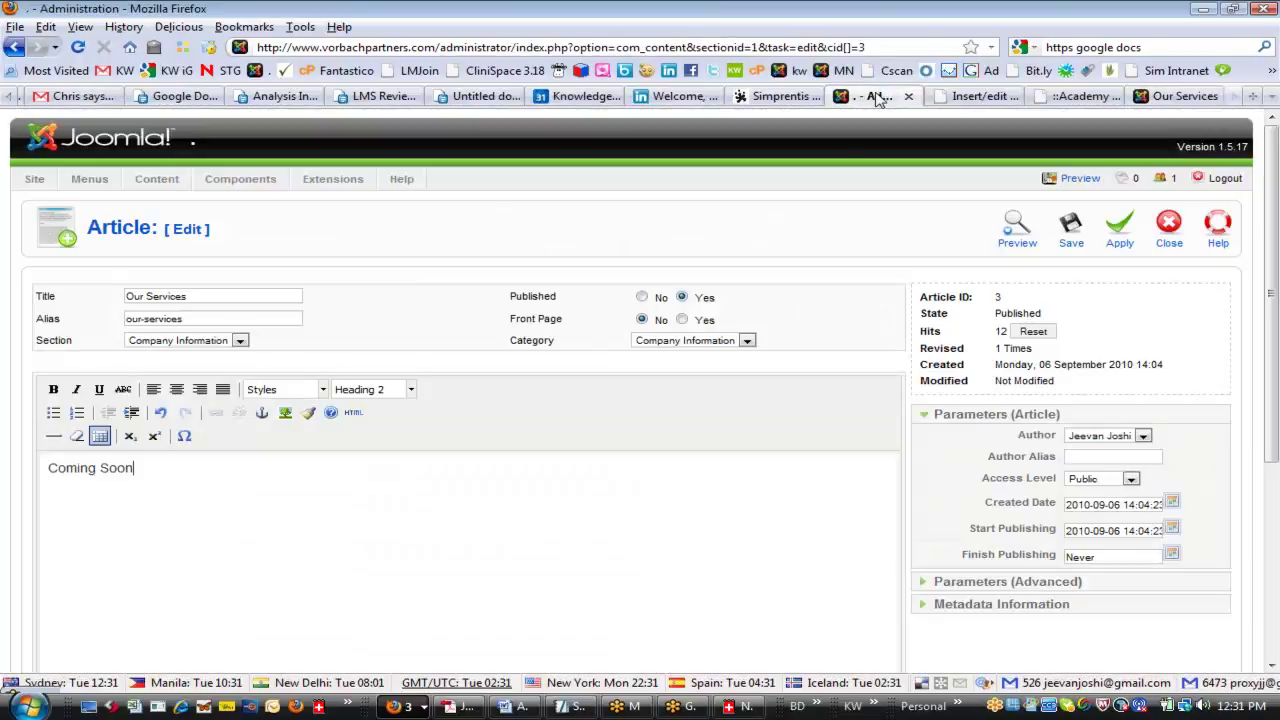
{"action": "left_click", "coordinate": [1074, 237]}
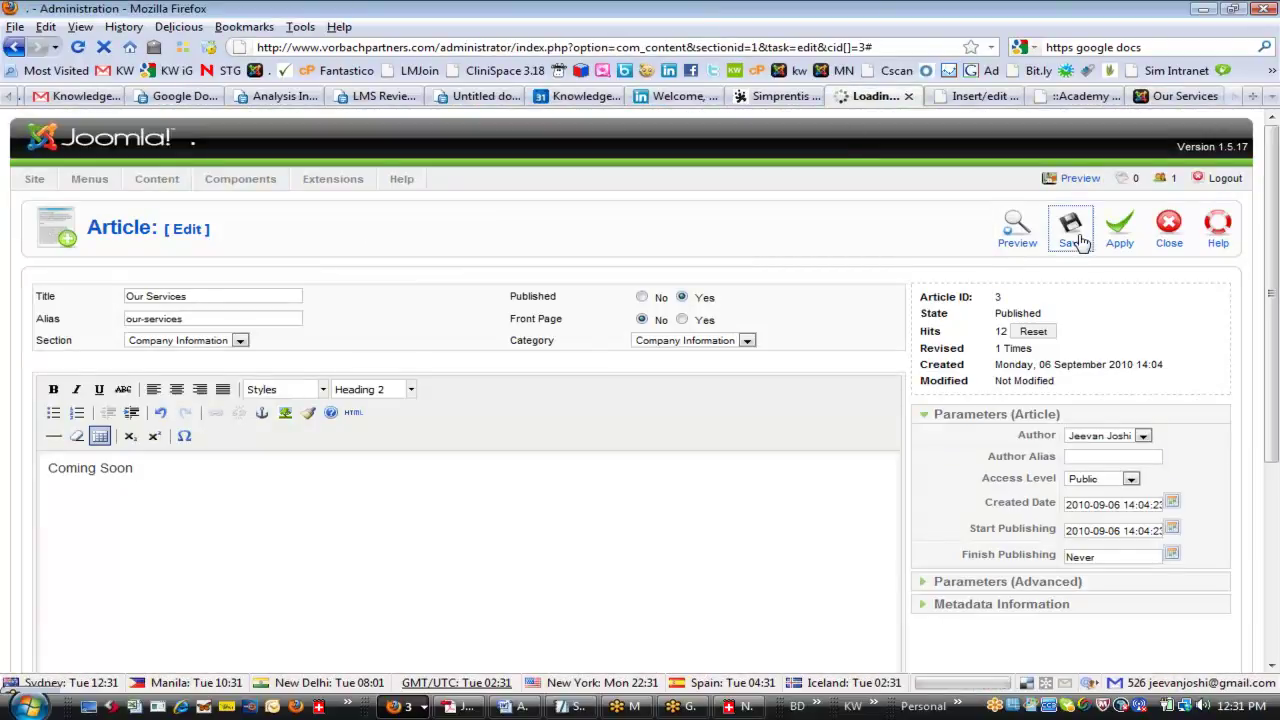
{"action": "left_click", "coordinate": [1177, 97]}
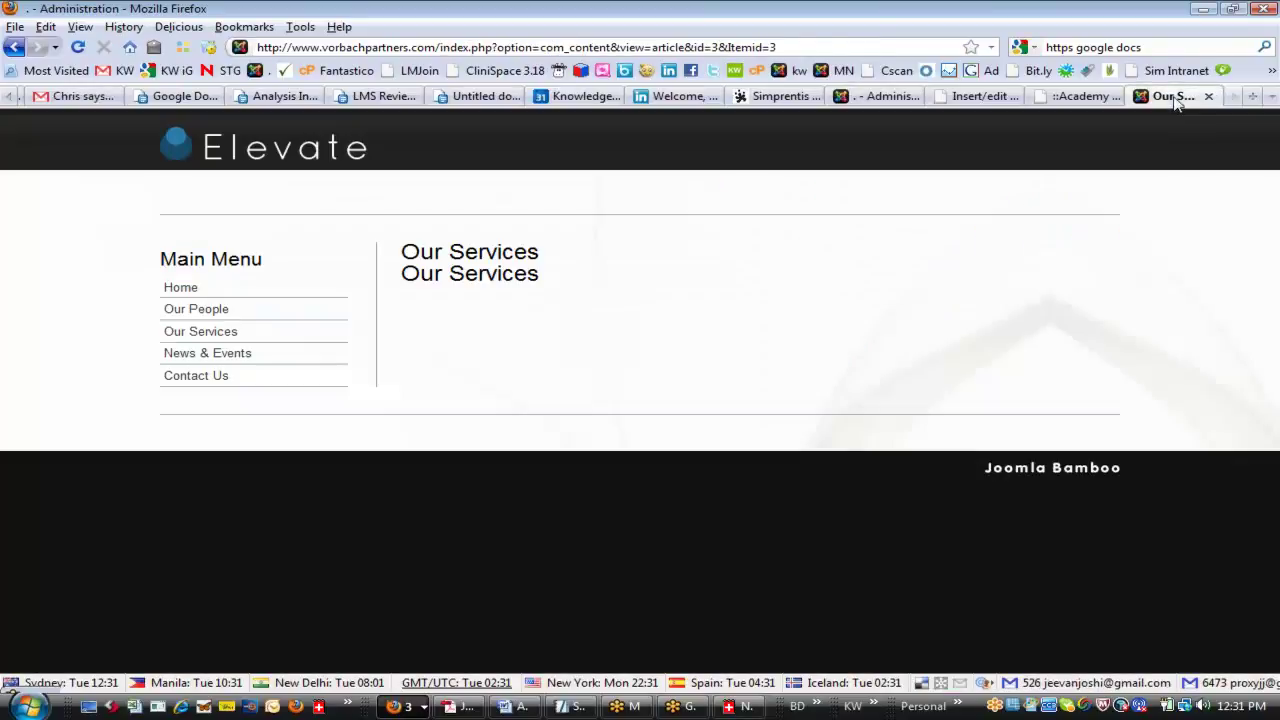
{"action": "left_click", "coordinate": [84, 47]}
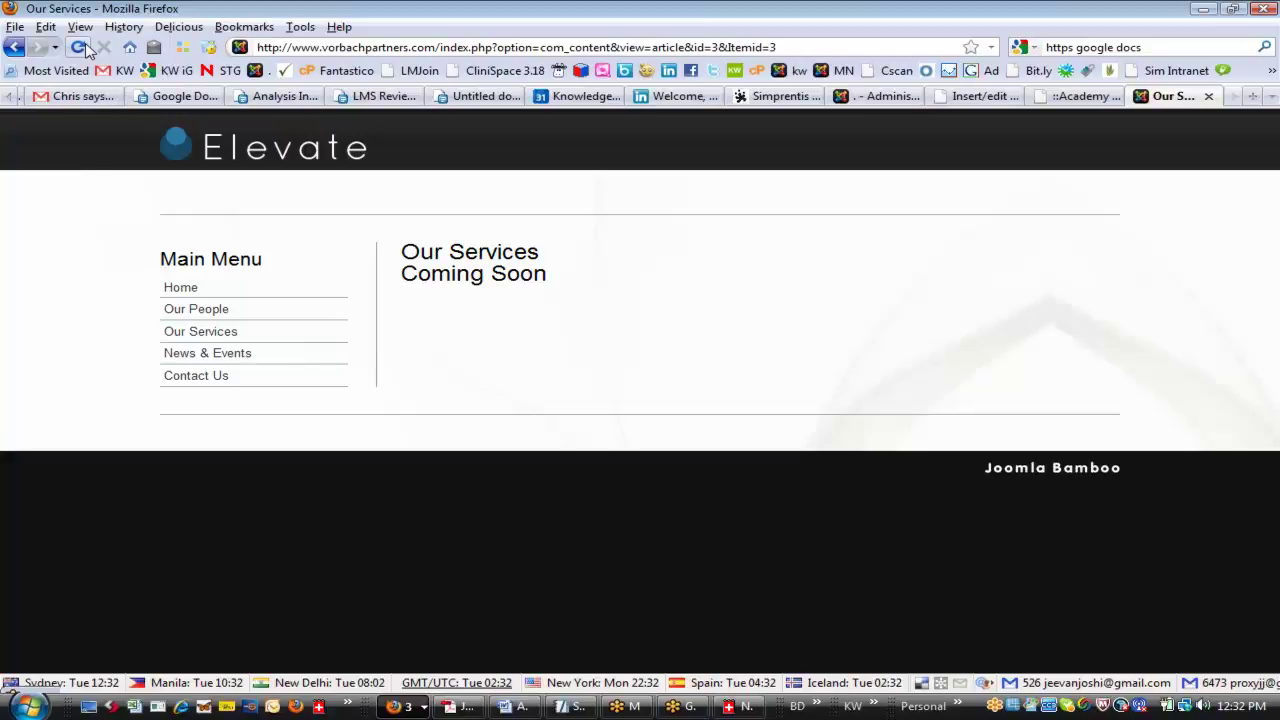
- Close the leftover Insert/edit image page and return to the public Our Services page
{"action": "left_click", "coordinate": [1068, 96]}
{"action": "left_click", "coordinate": [995, 95]}
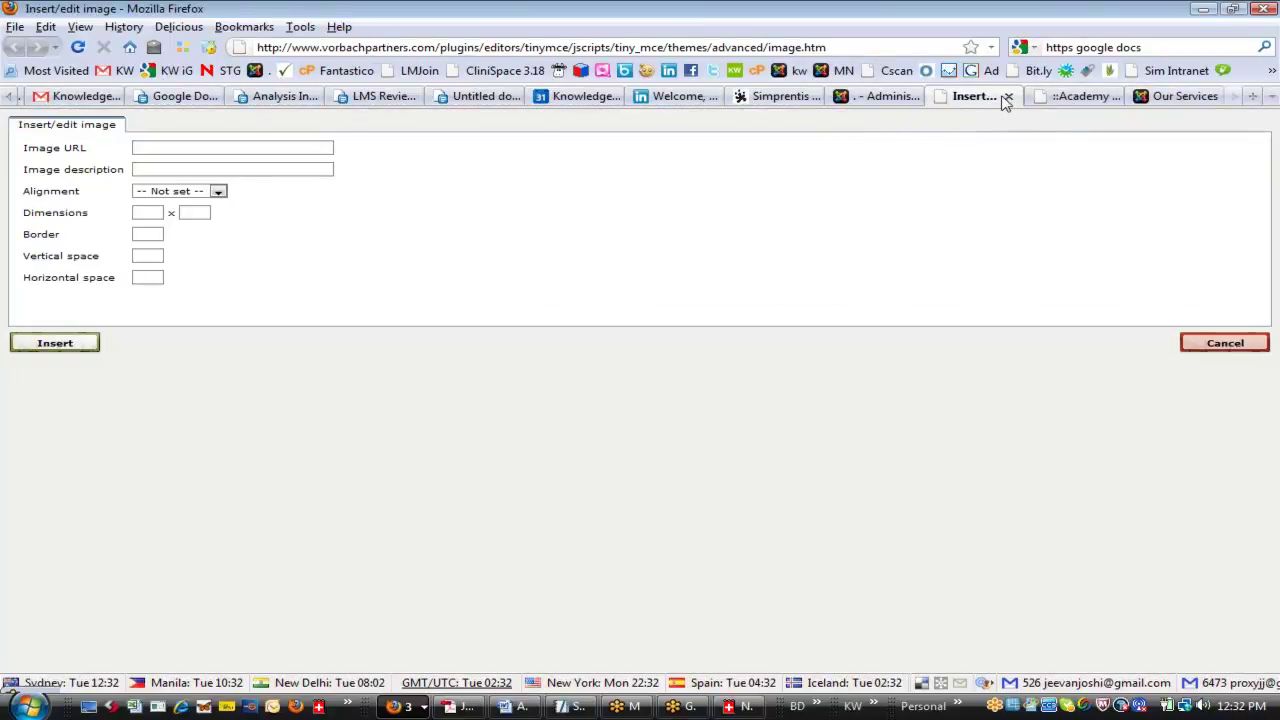
{"action": "left_click", "coordinate": [1007, 97]}
{"action": "left_click", "coordinate": [1177, 99]}
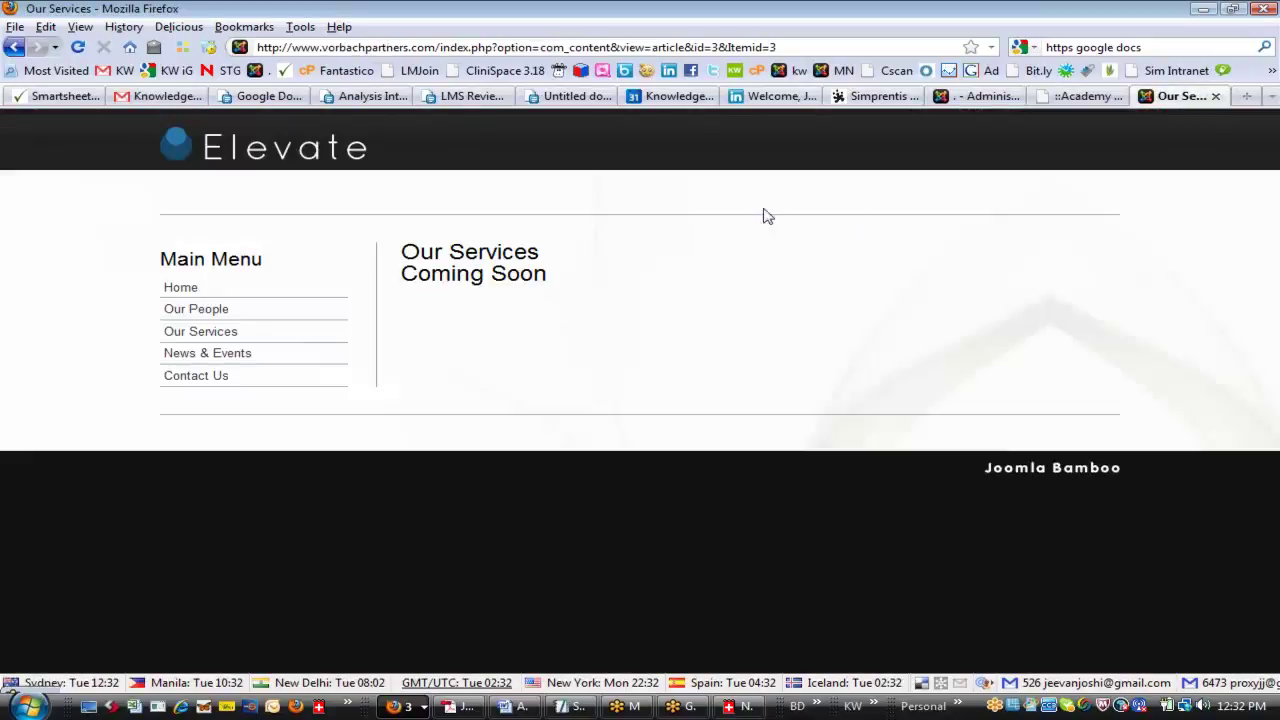
- Reopen the Our Services article for editing and insert a blank line above the Coming Soon heading
{"action": "left_click", "coordinate": [975, 97]}
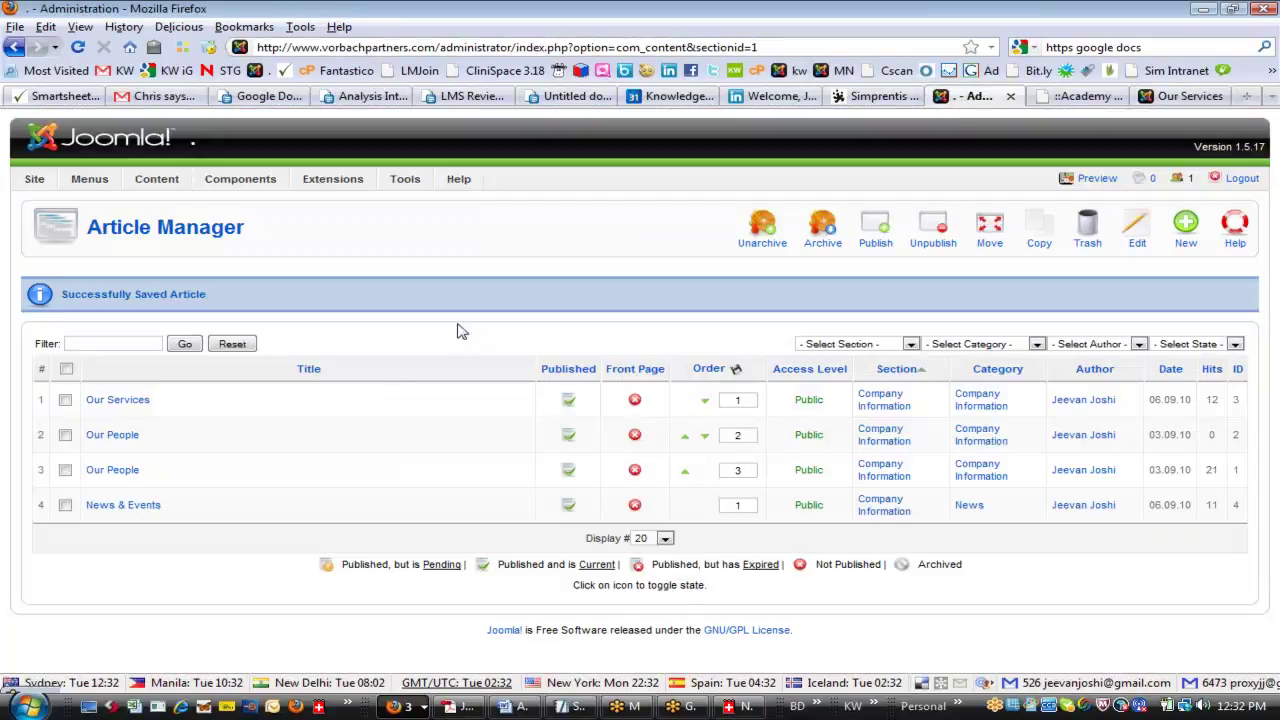
{"action": "left_click", "coordinate": [122, 401]}
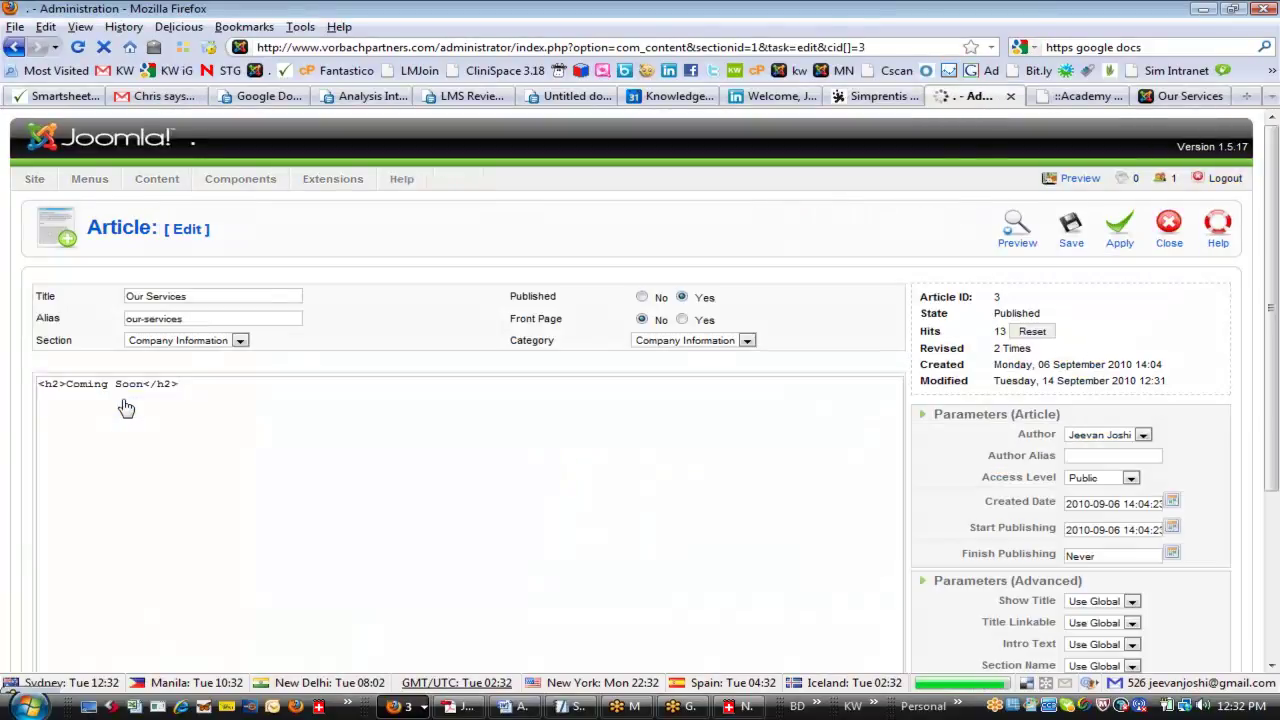
{"action": "left_click", "coordinate": [140, 484]}
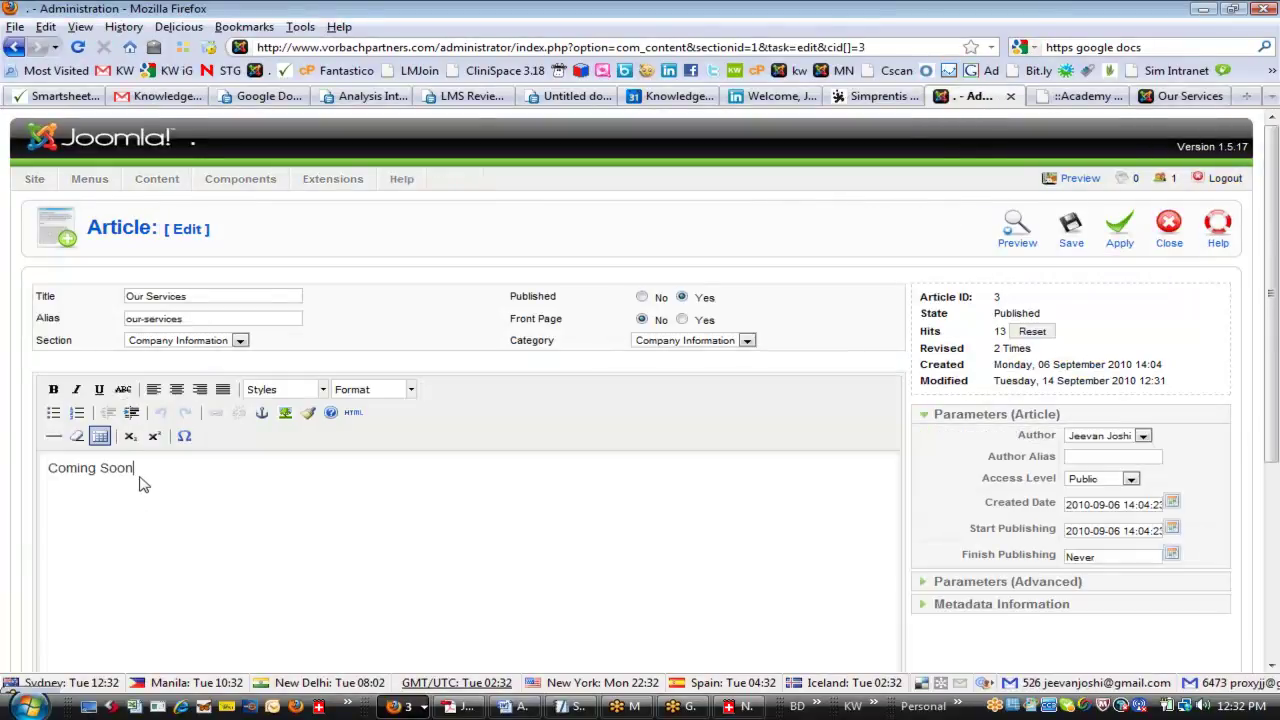
{"action": "left_click", "coordinate": [47, 468]}
{"action": "key", "text": "Return"}
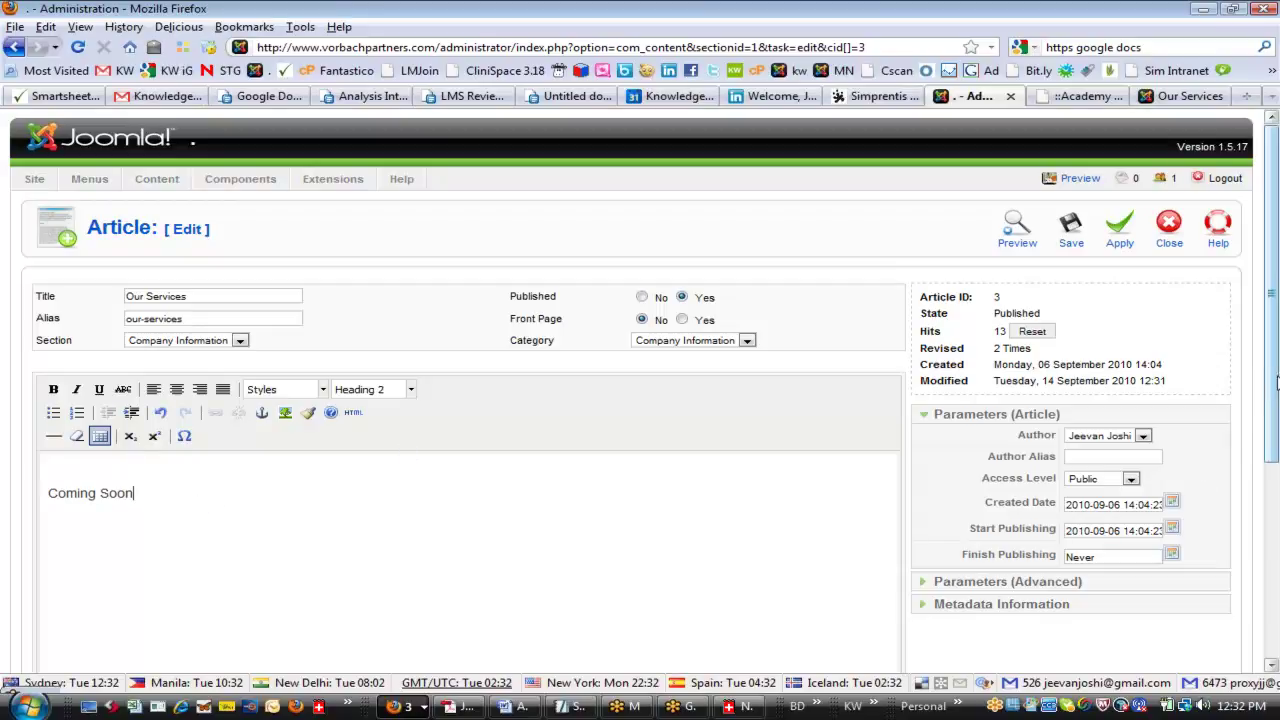
- In the article's advanced parameters, set both PDF Icon and Print Icon to Show
{"action": "scroll", "coordinate": [1274, 387], "scroll_direction": "down", "scroll_amount": 3}
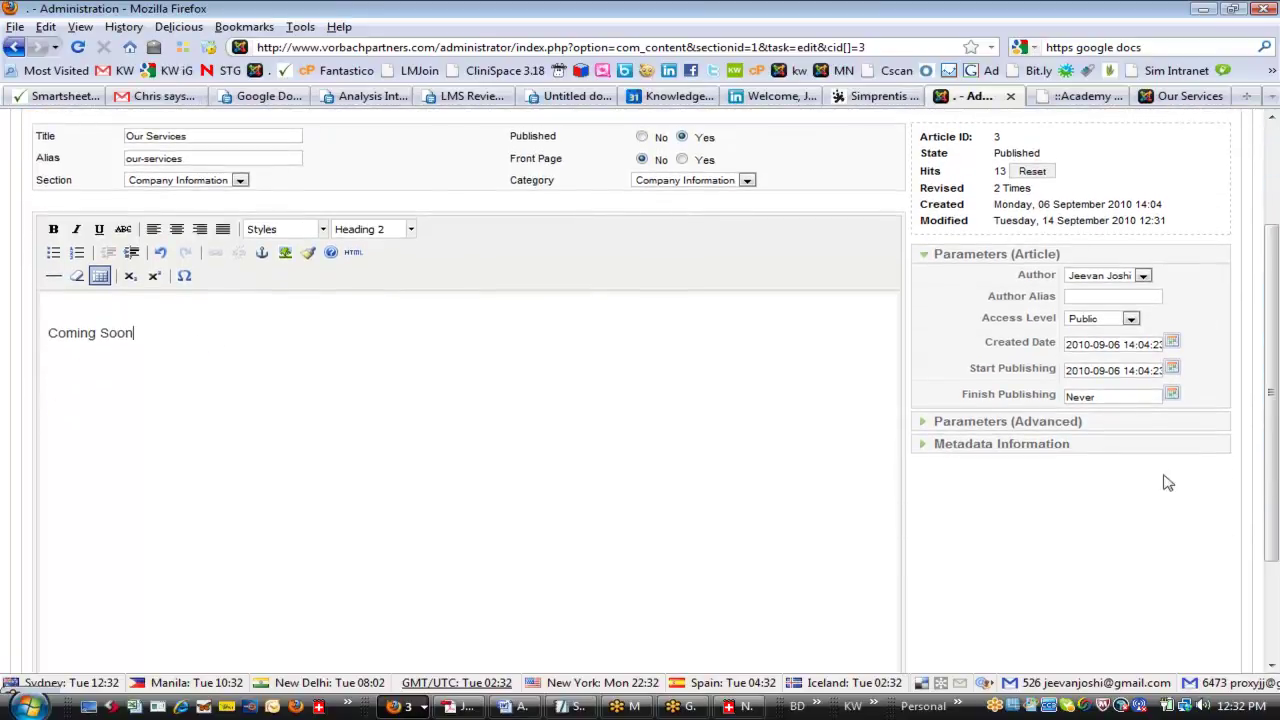
{"action": "left_click", "coordinate": [924, 423]}
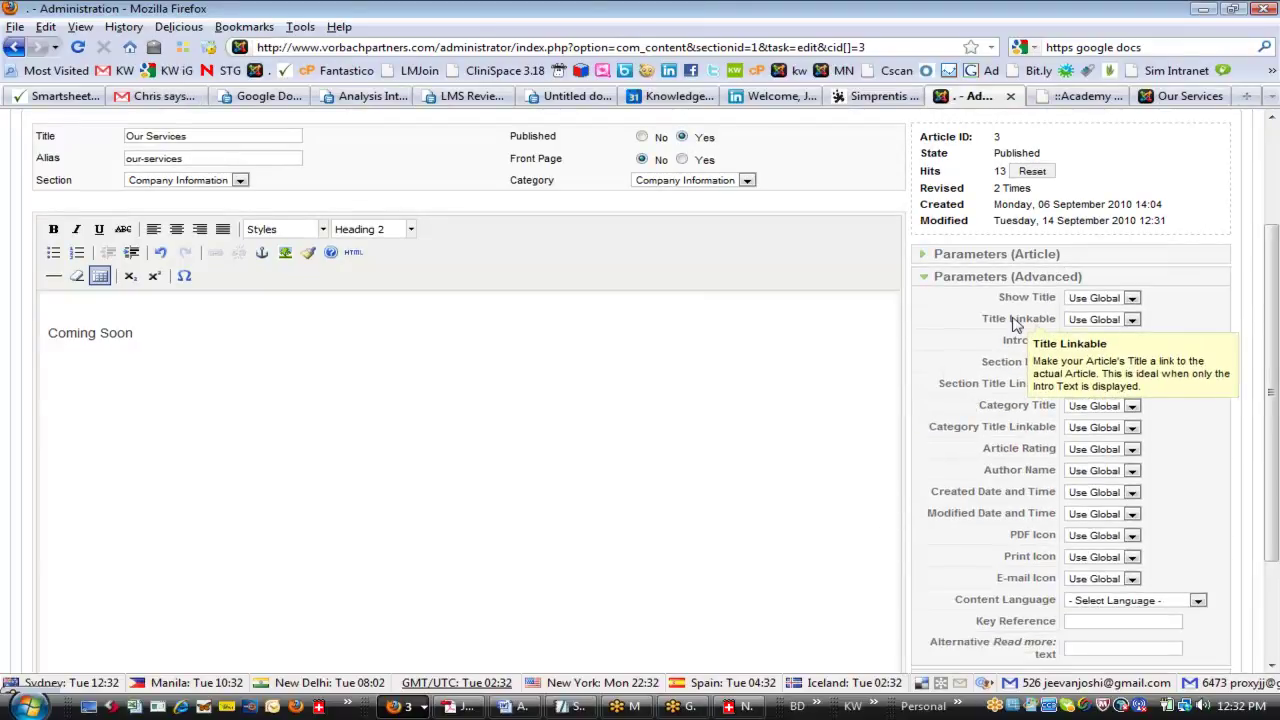
{"action": "mouse_move", "coordinate": [1030, 300]}
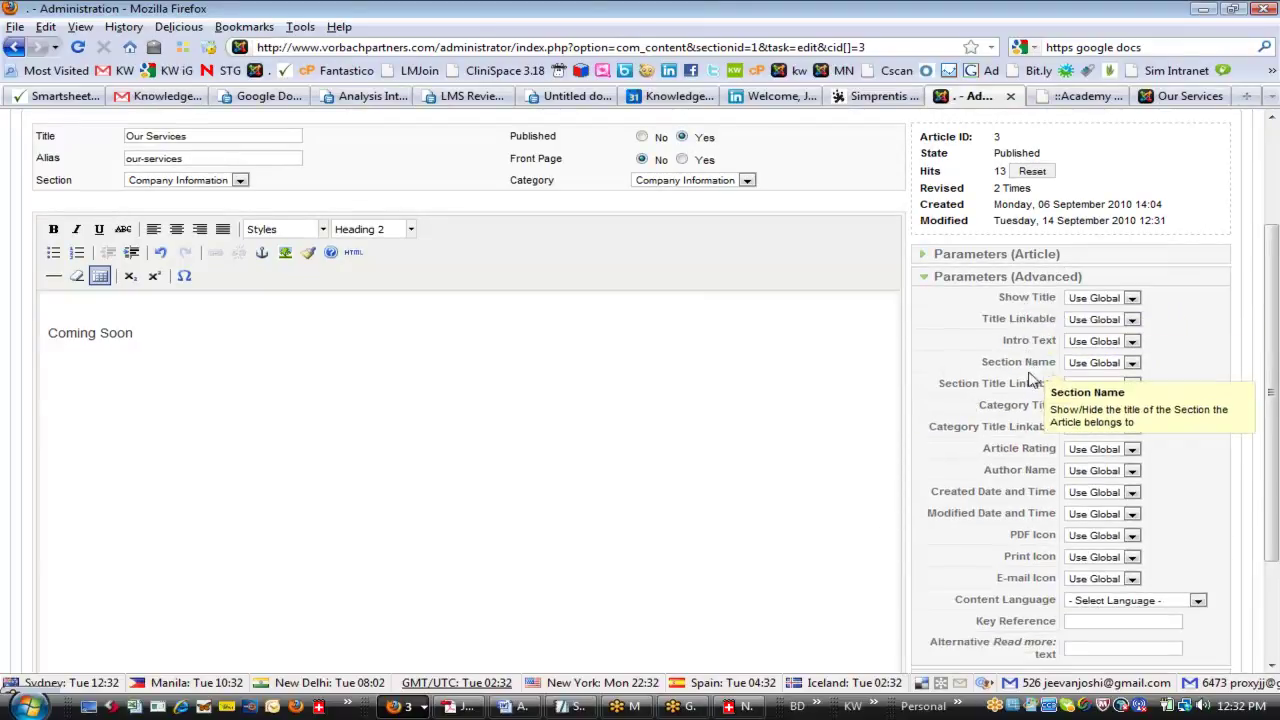
{"action": "mouse_move", "coordinate": [1034, 412]}
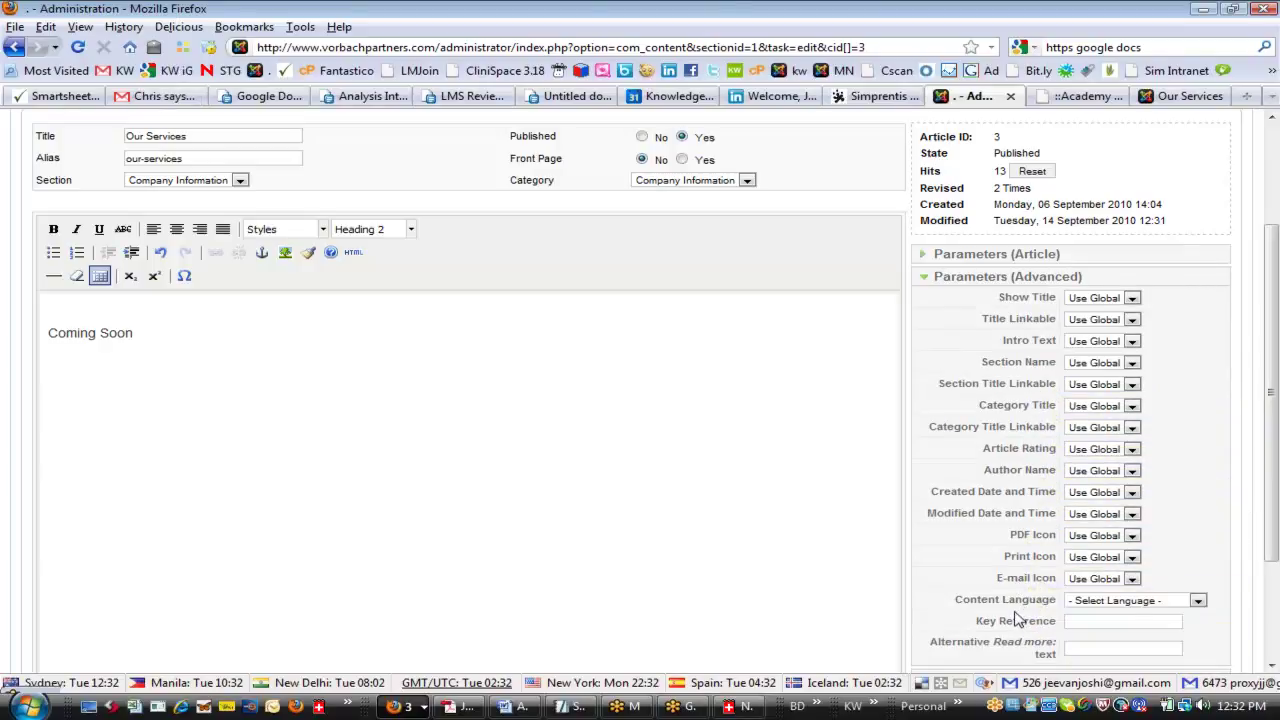
{"action": "mouse_move", "coordinate": [1010, 556]}
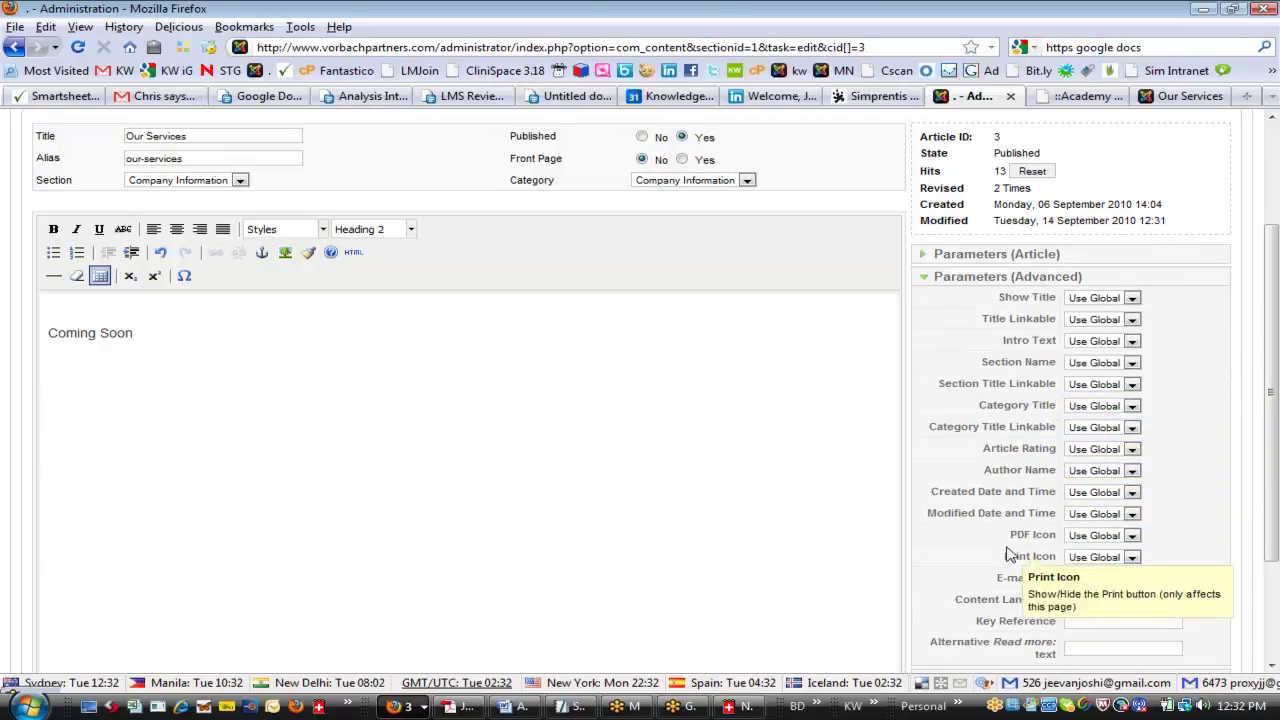
{"action": "left_click", "coordinate": [1132, 537]}
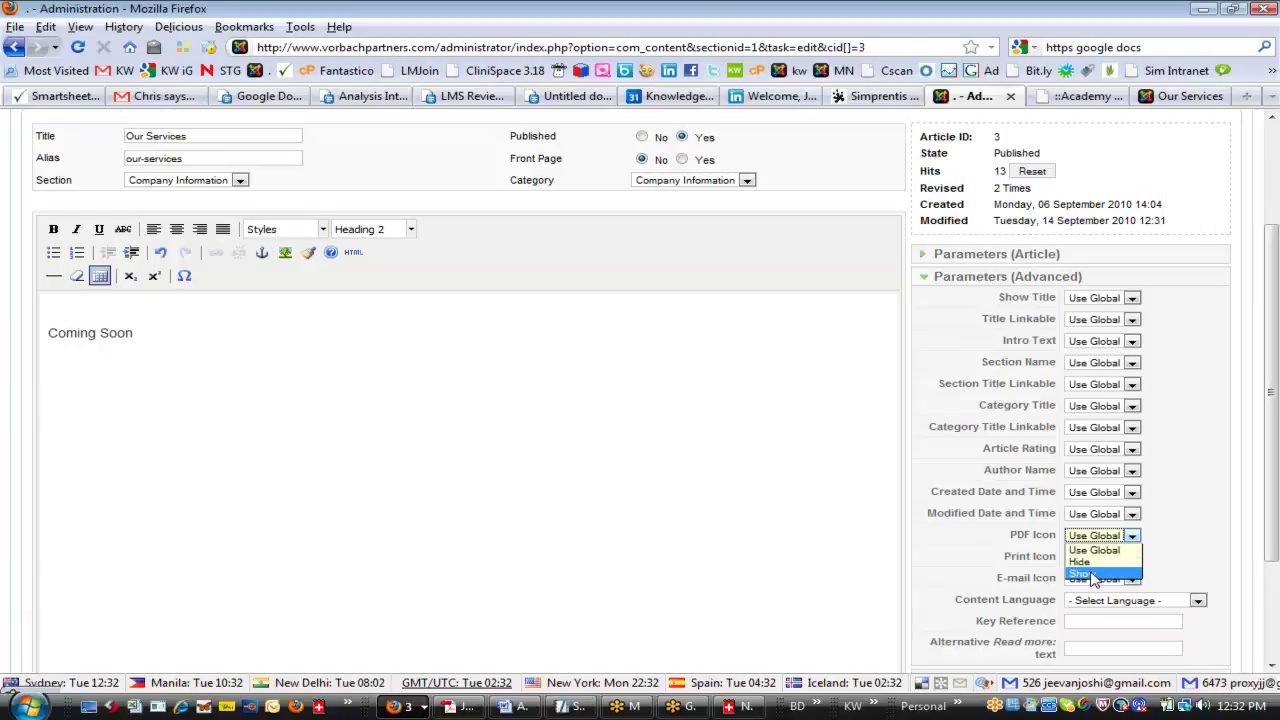
{"action": "left_click", "coordinate": [1086, 575]}
{"action": "left_click", "coordinate": [1131, 557]}
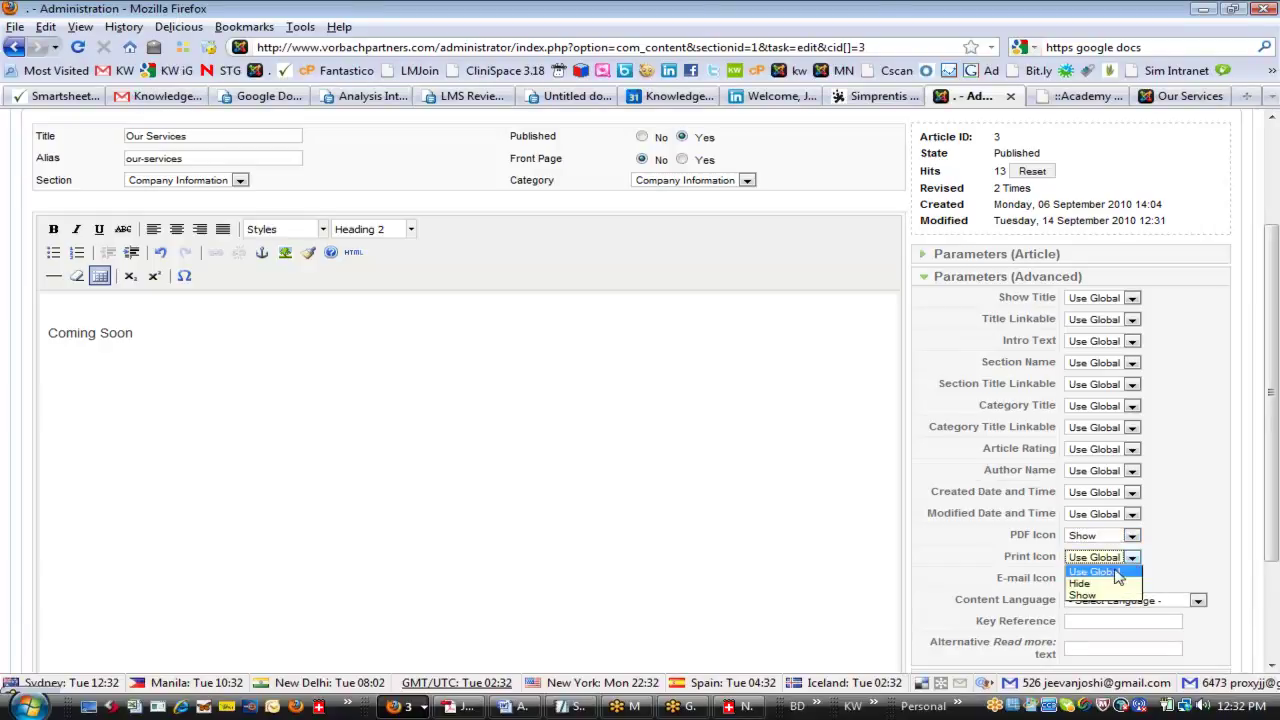
{"action": "left_click", "coordinate": [1103, 597]}
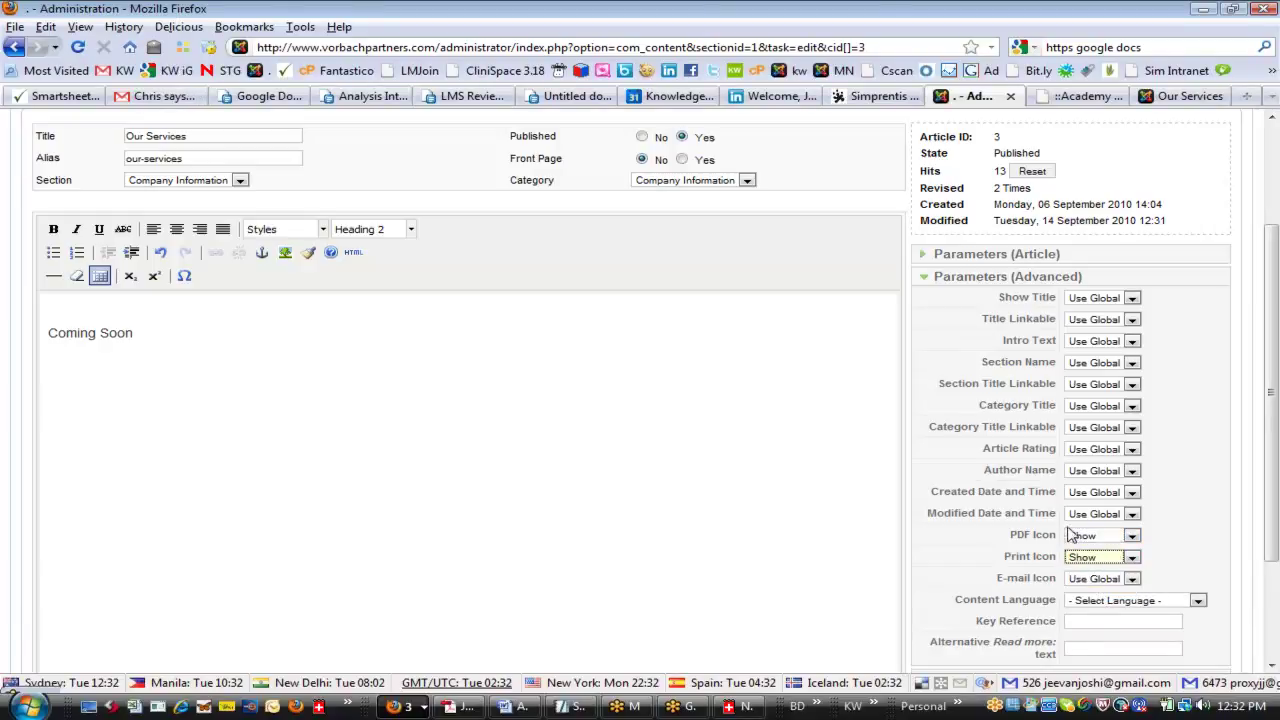
- Set the article's Author Name and Section Name parameters to Show
{"action": "left_click", "coordinate": [1131, 471]}
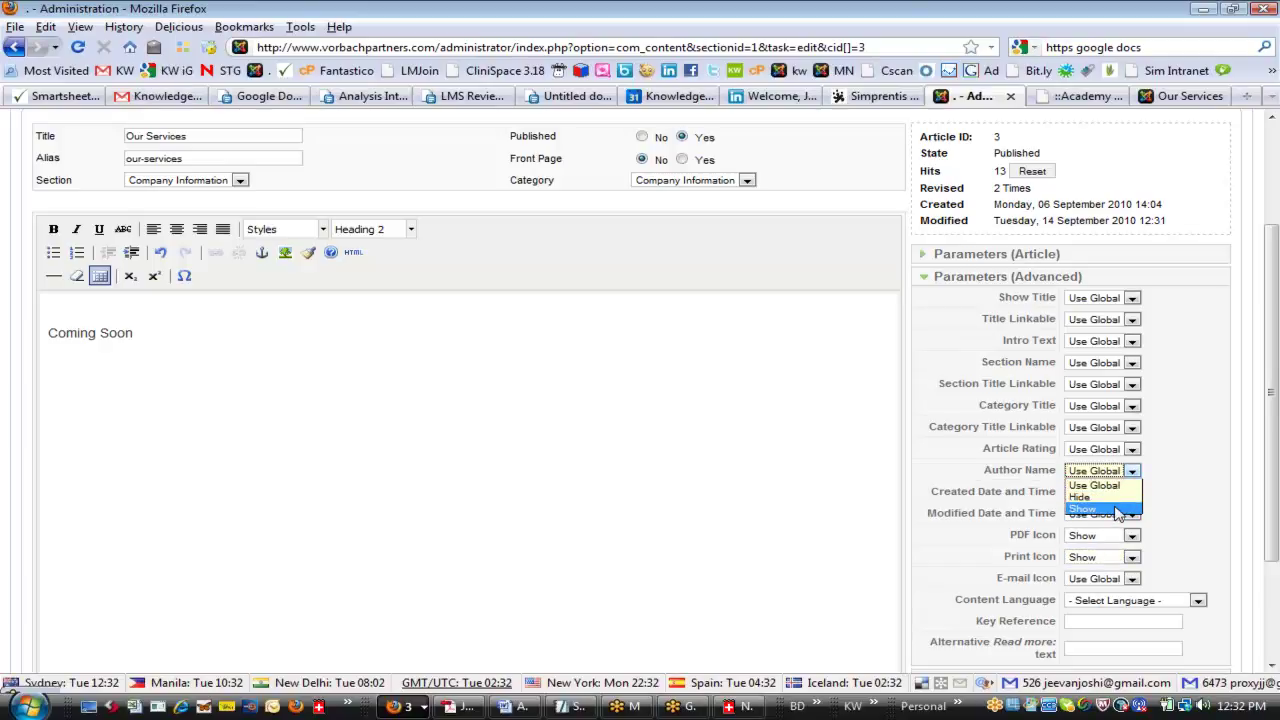
{"action": "left_click", "coordinate": [1118, 512]}
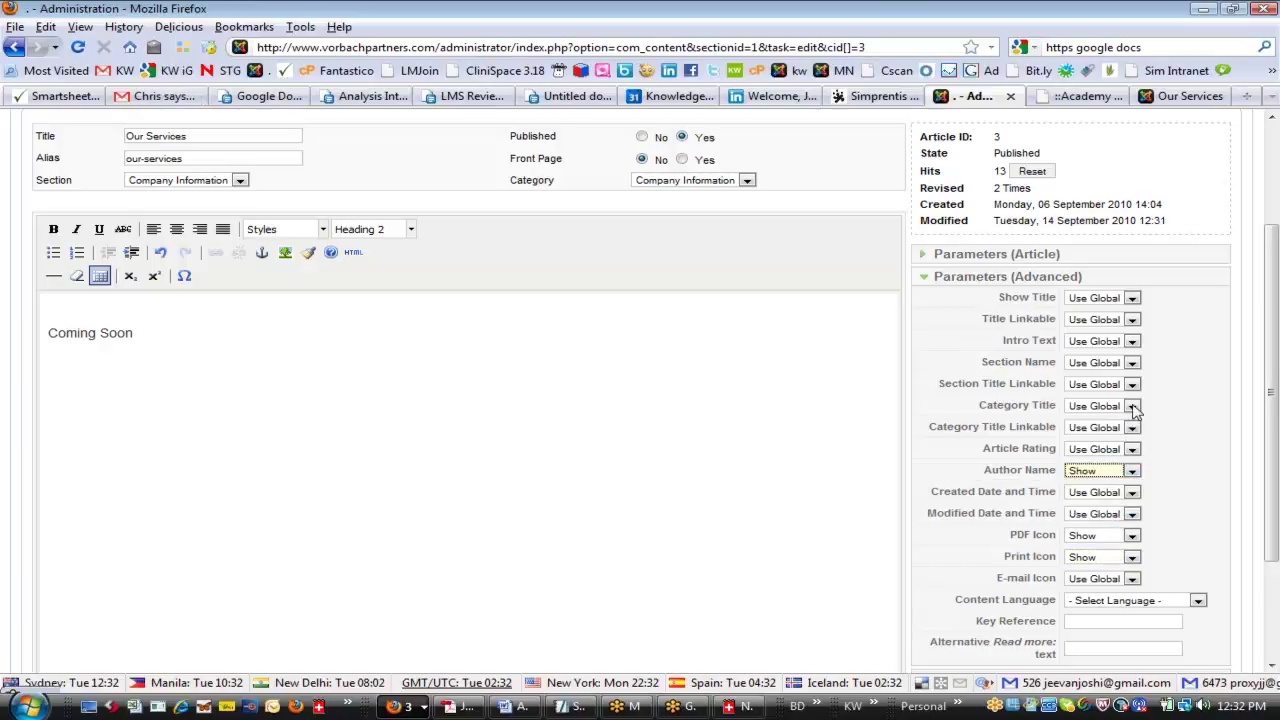
{"action": "left_click", "coordinate": [1131, 363]}
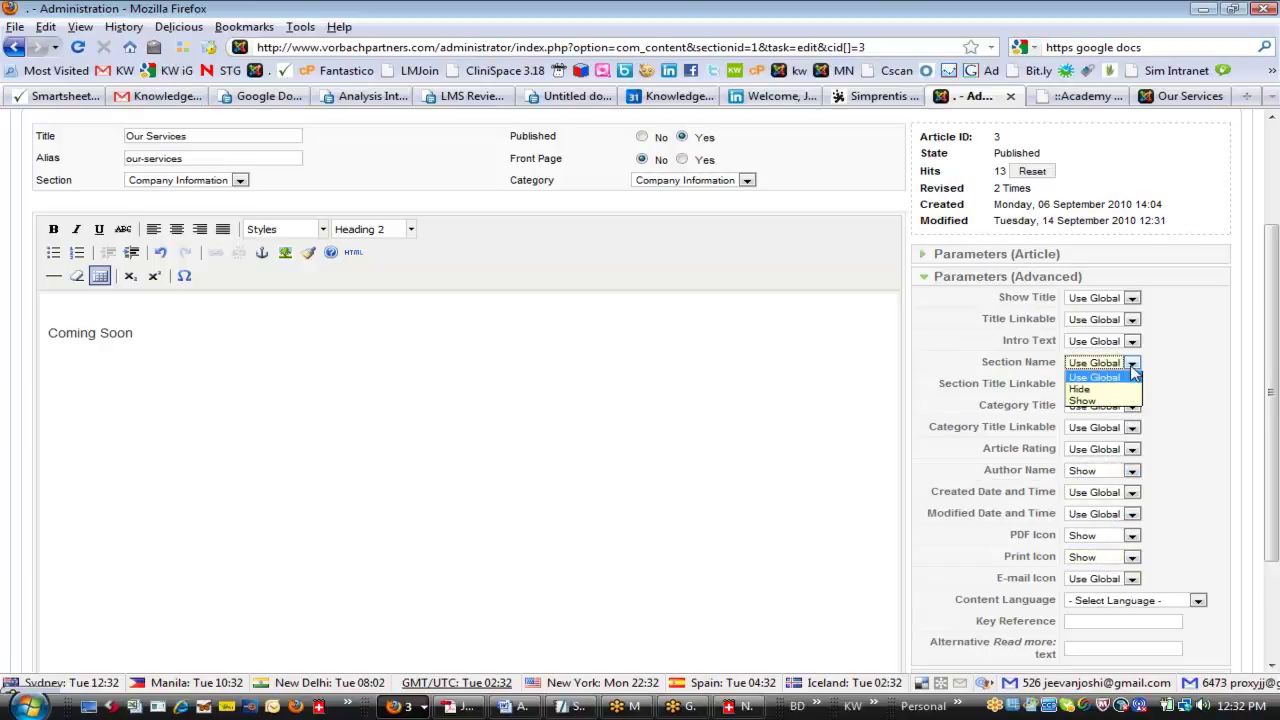
{"action": "left_click", "coordinate": [1112, 404]}
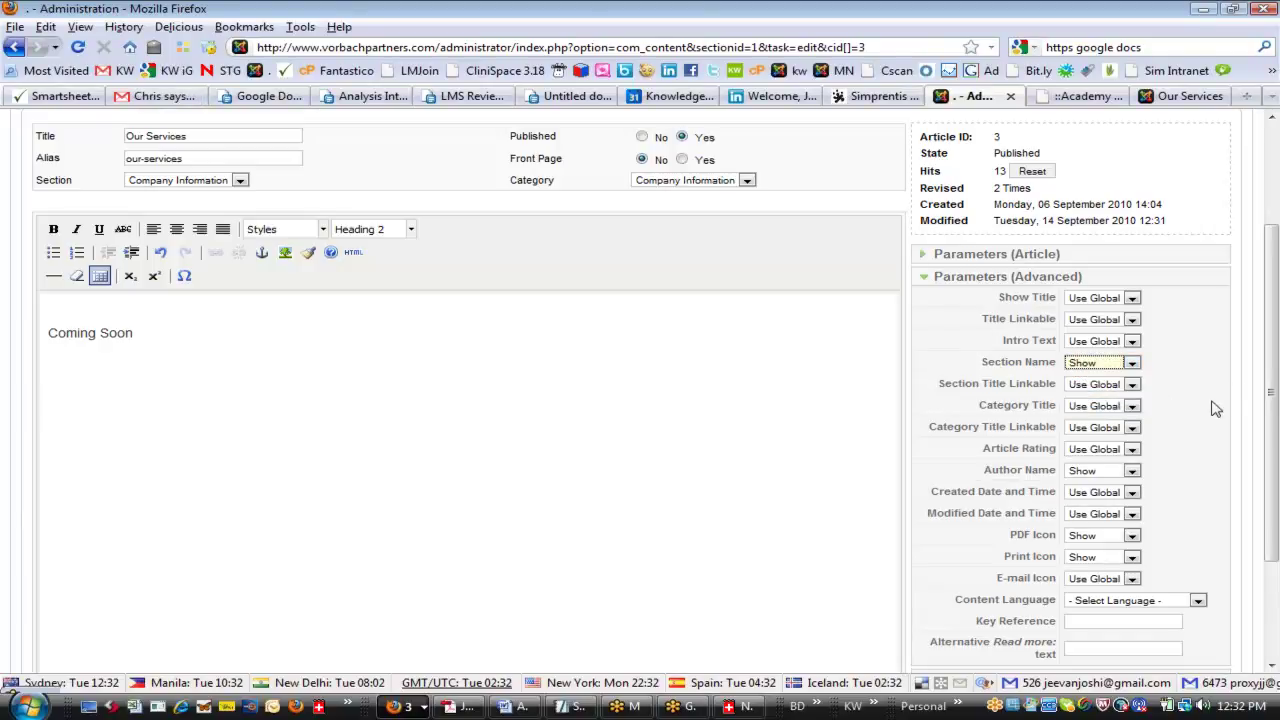
- Save the article with its changed display parameters and reload the public Our Services page to compare the layout
{"action": "left_click", "coordinate": [1080, 100]}
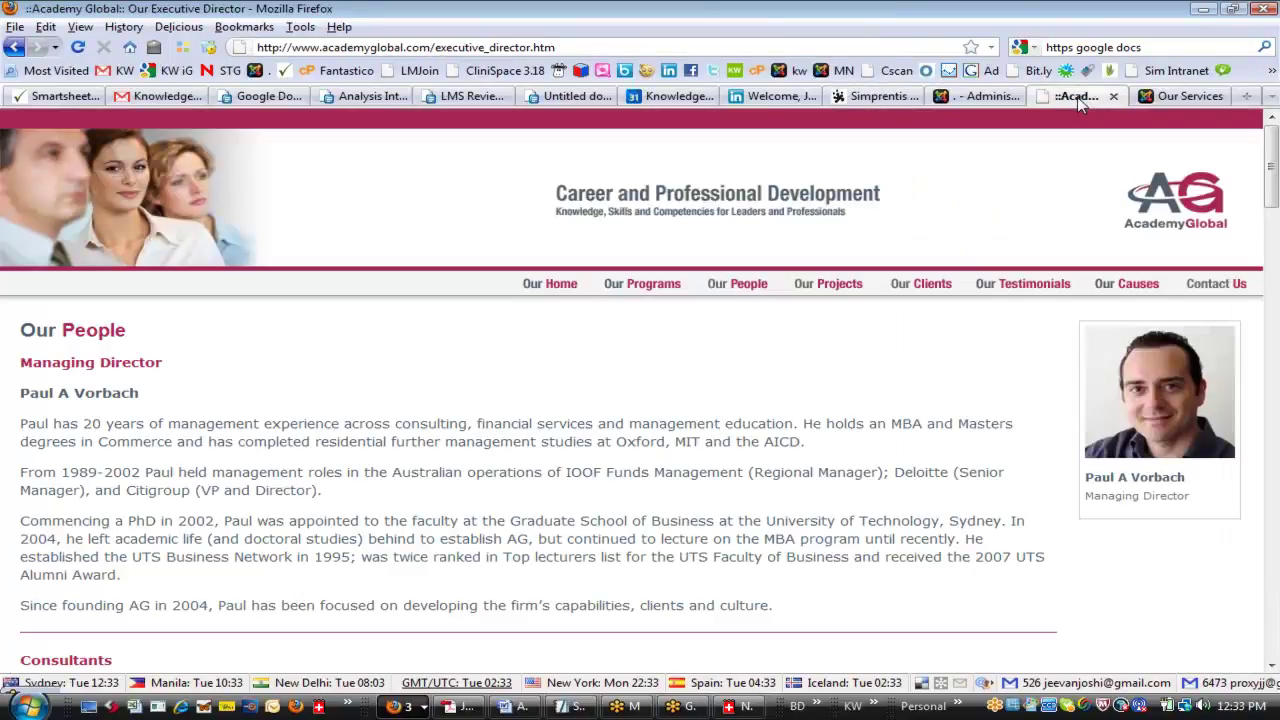
{"action": "left_click", "coordinate": [1180, 97]}
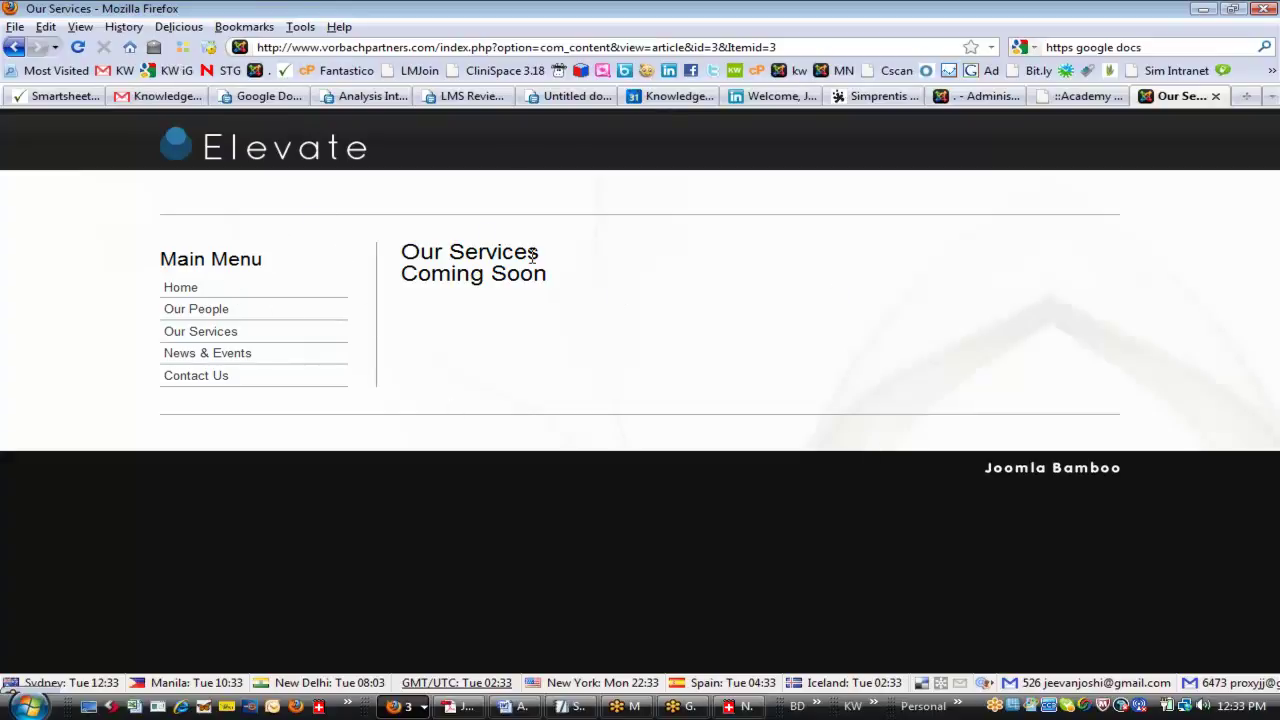
{"action": "left_click", "coordinate": [966, 97]}
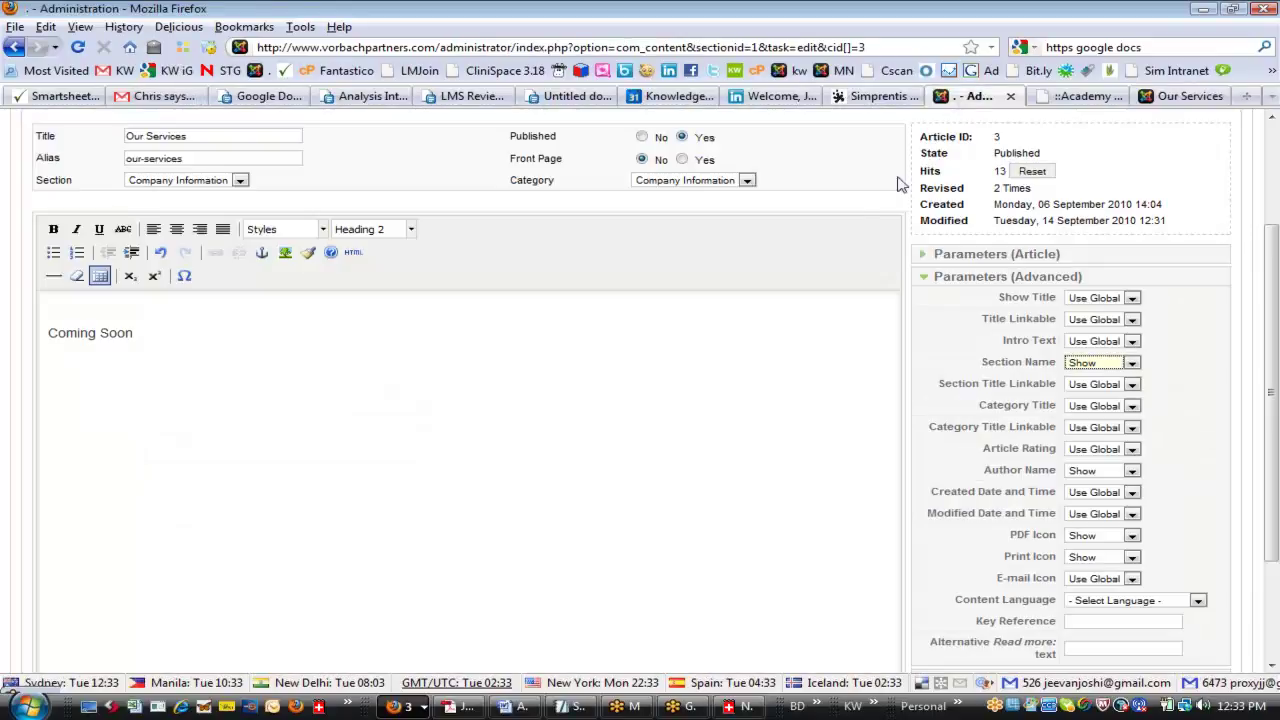
{"action": "scroll", "coordinate": [900, 225], "scroll_direction": "up", "scroll_amount": 3}
{"action": "left_click", "coordinate": [1071, 228]}
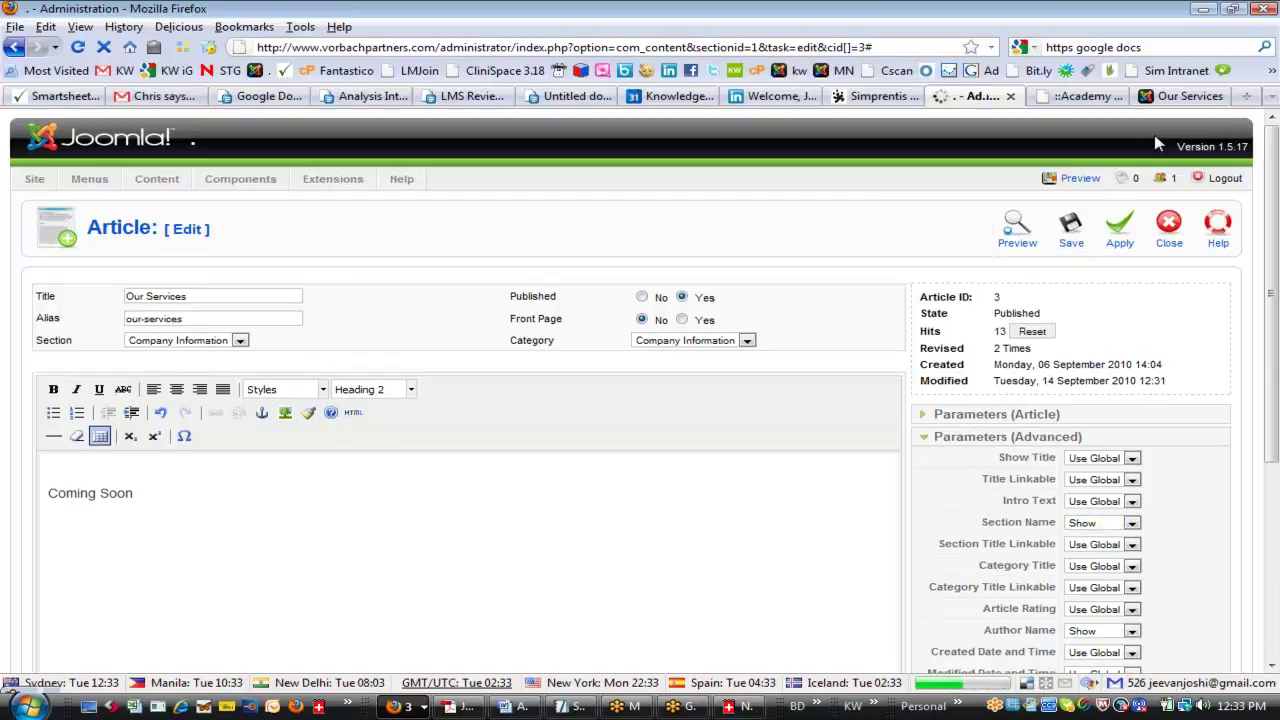
{"action": "left_click", "coordinate": [1182, 97]}
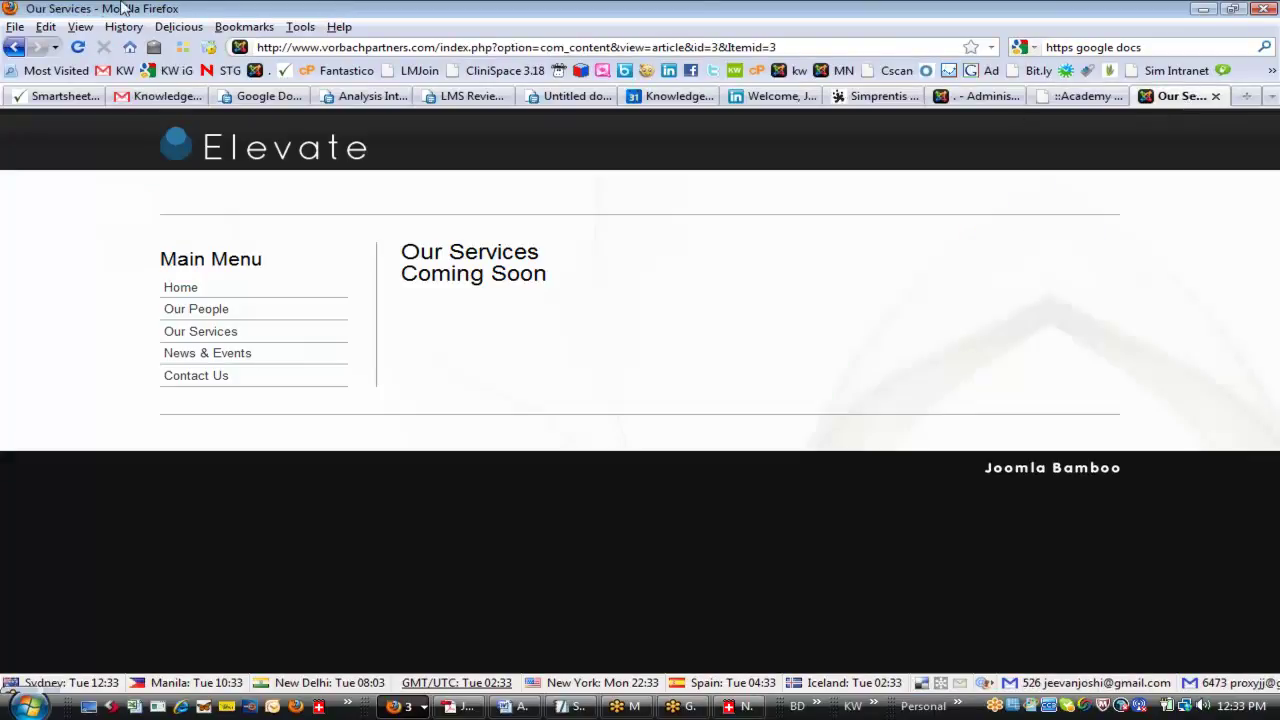
{"action": "left_click", "coordinate": [78, 47]}
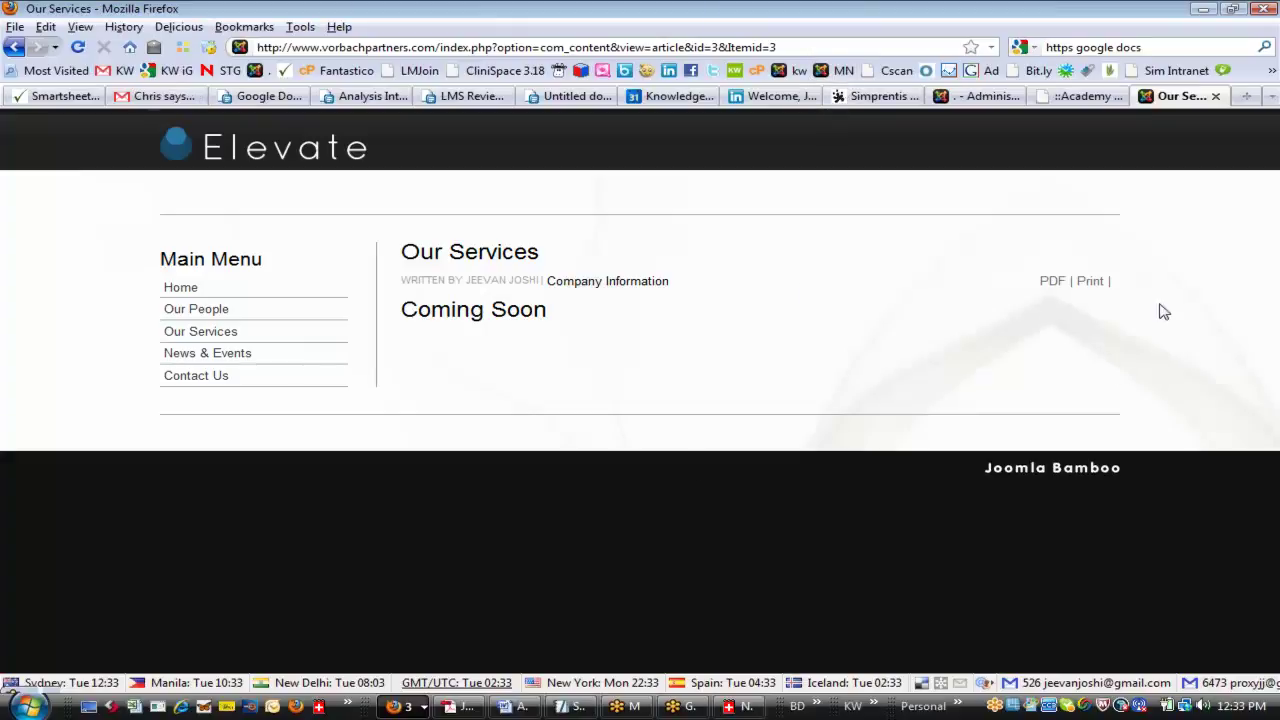
- View the PDF version of the public Our Services article, and return to the Article Manager
{"action": "left_click", "coordinate": [1053, 282]}
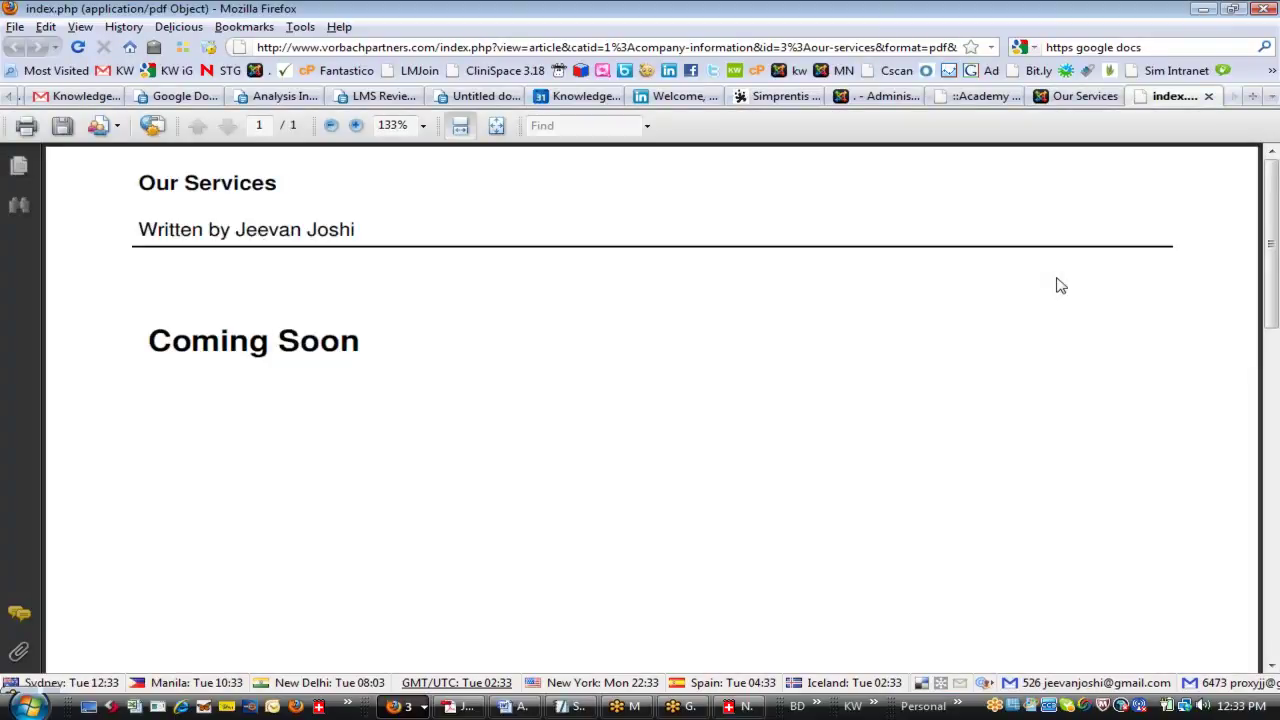
{"action": "left_click", "coordinate": [1070, 96]}
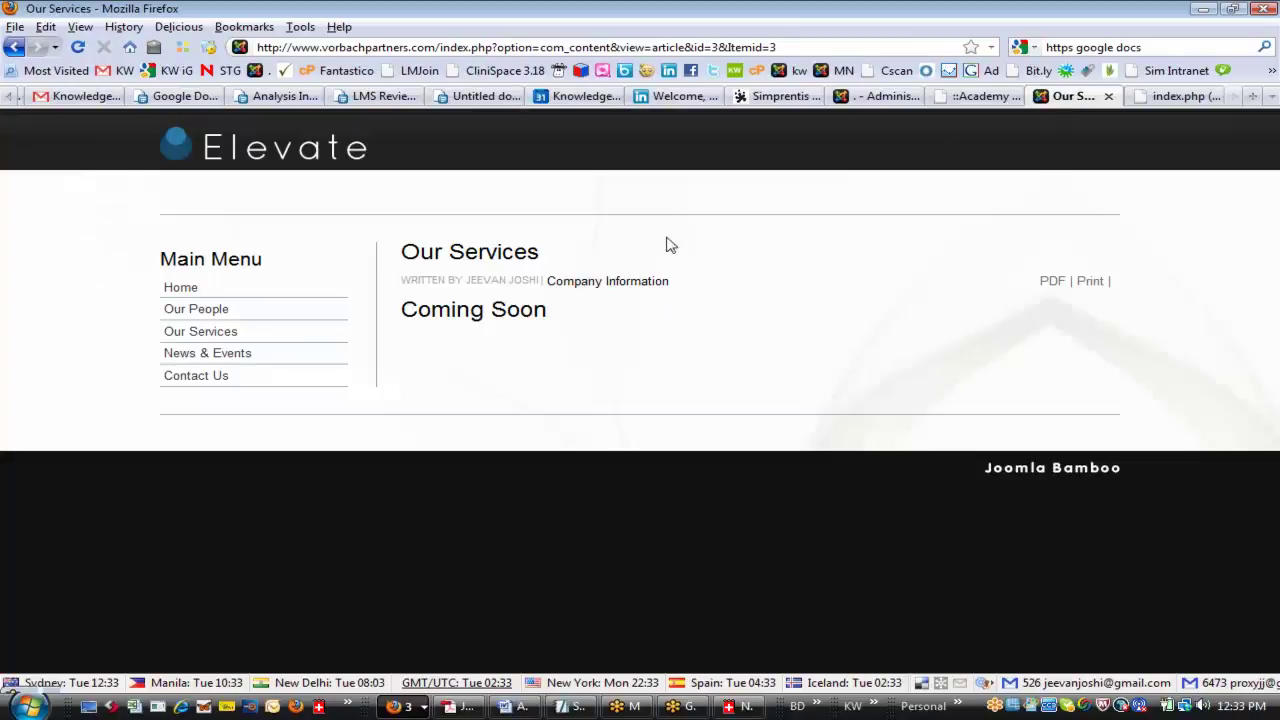
{"action": "left_click", "coordinate": [970, 100]}
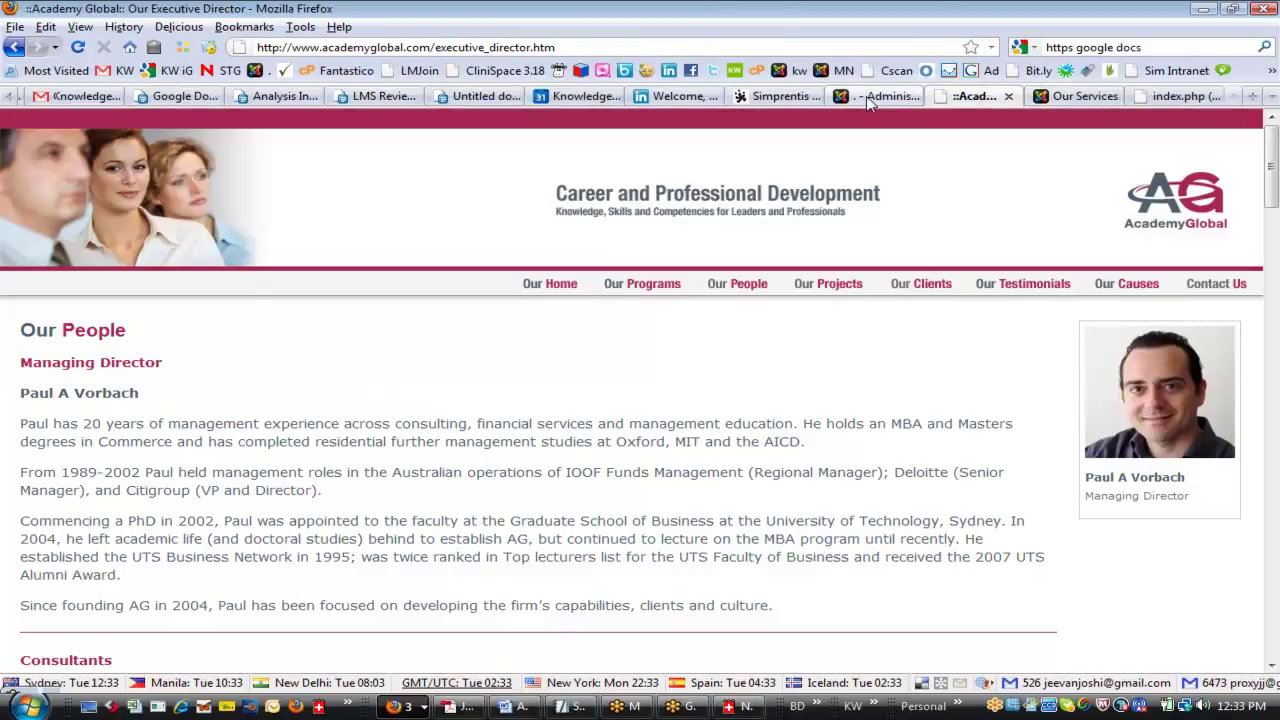
{"action": "left_click", "coordinate": [872, 99]}
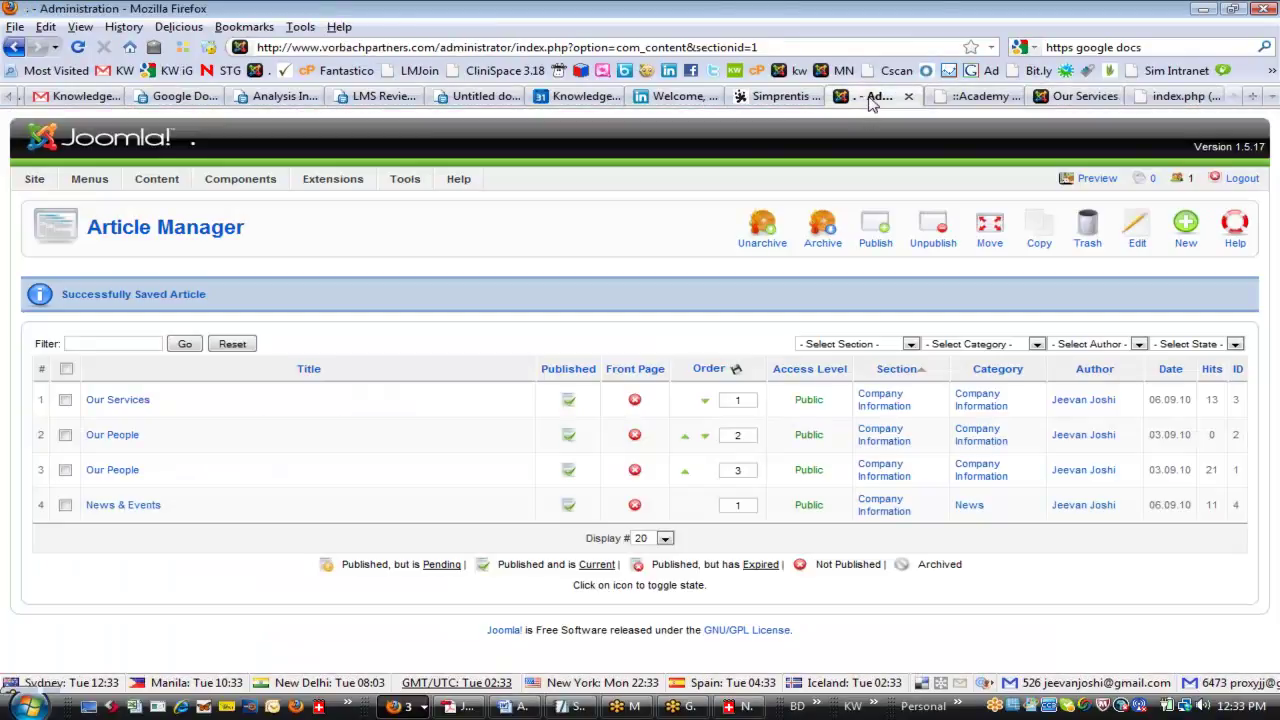
- Open the Our Services article for editing again and expand its advanced parameters
{"action": "left_click", "coordinate": [115, 402]}
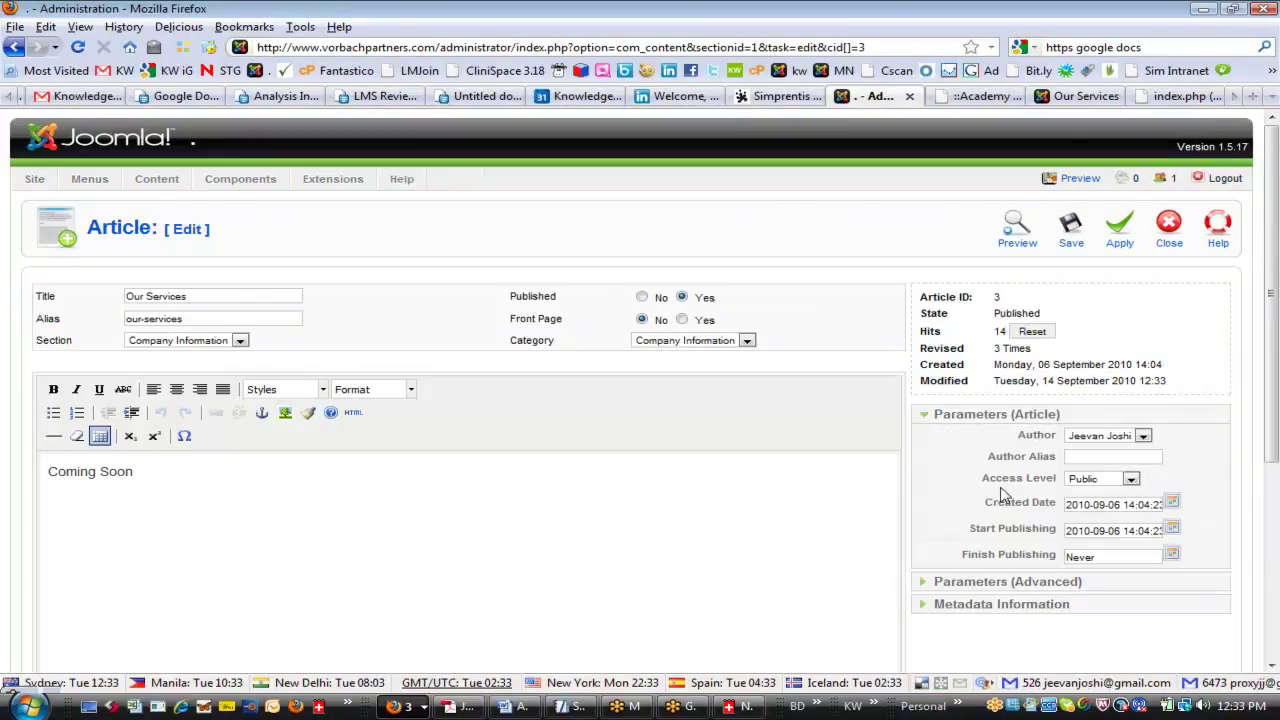
{"action": "scroll", "coordinate": [990, 505], "scroll_direction": "down", "scroll_amount": 3}
{"action": "left_click", "coordinate": [978, 379]}
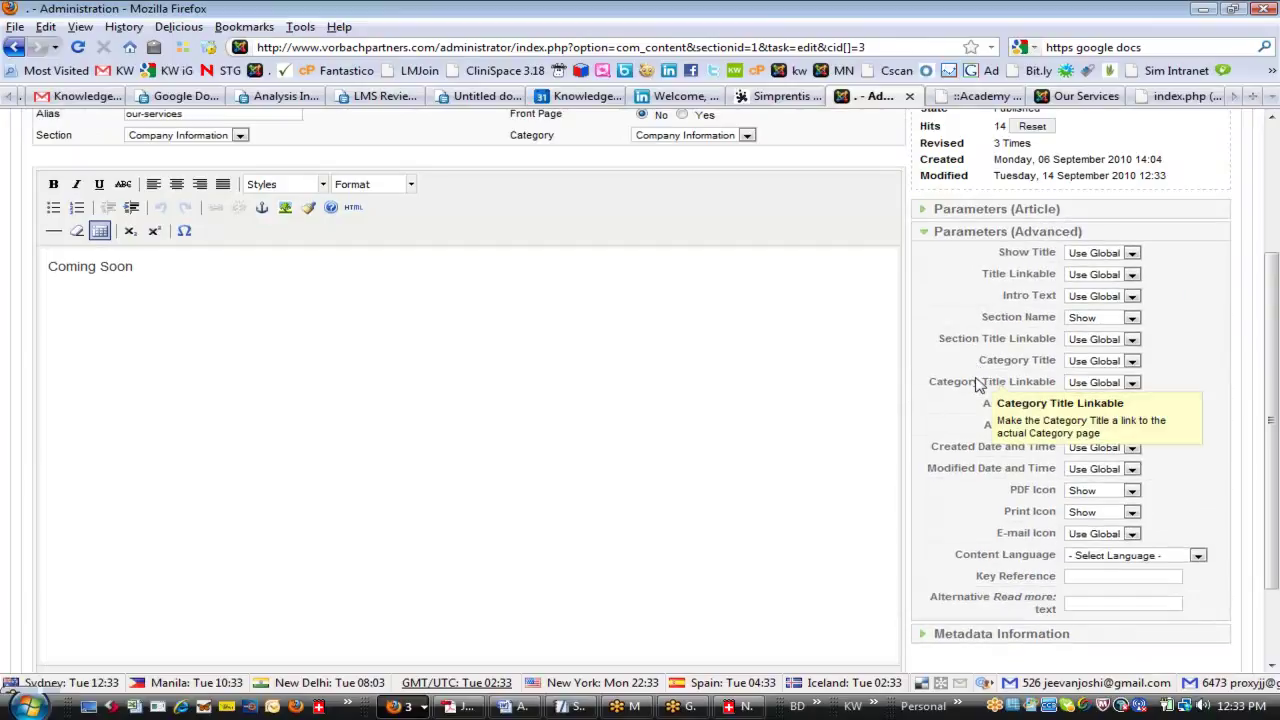
- Set the article's Section Name parameter to Use Global and its Author Name parameter to Hide
{"action": "left_click", "coordinate": [1128, 318]}
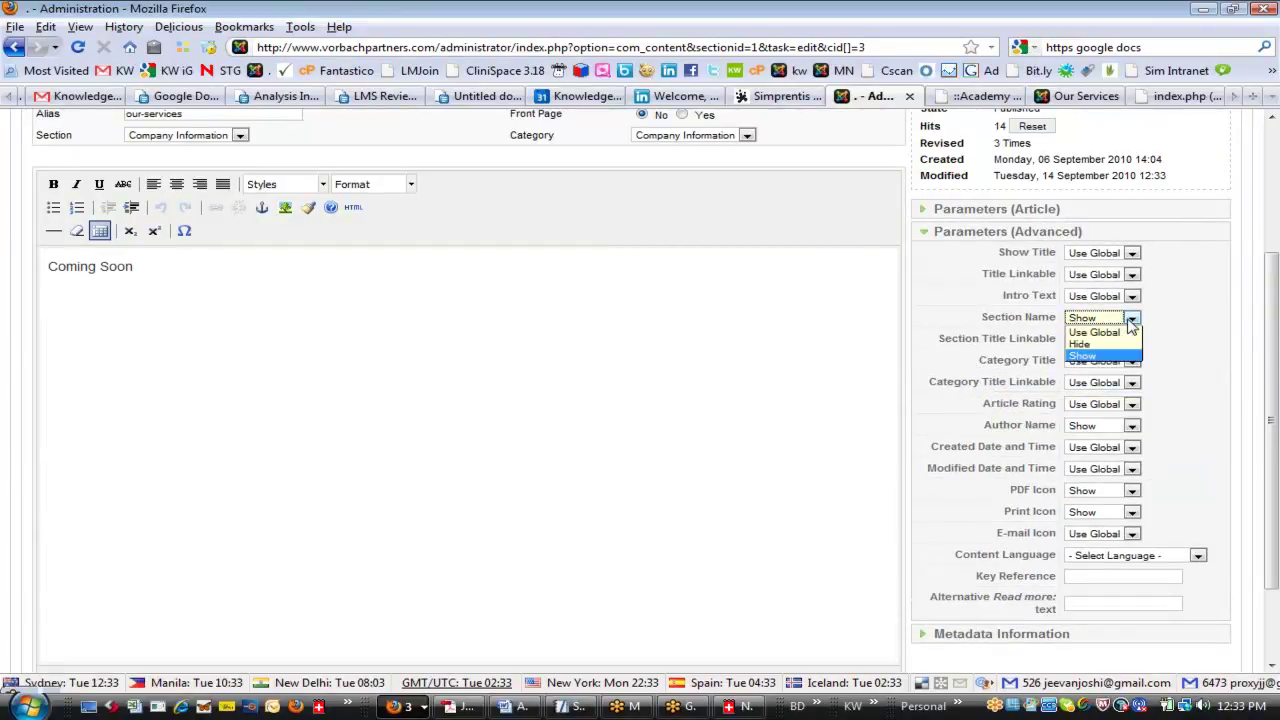
{"action": "left_click", "coordinate": [1111, 330]}
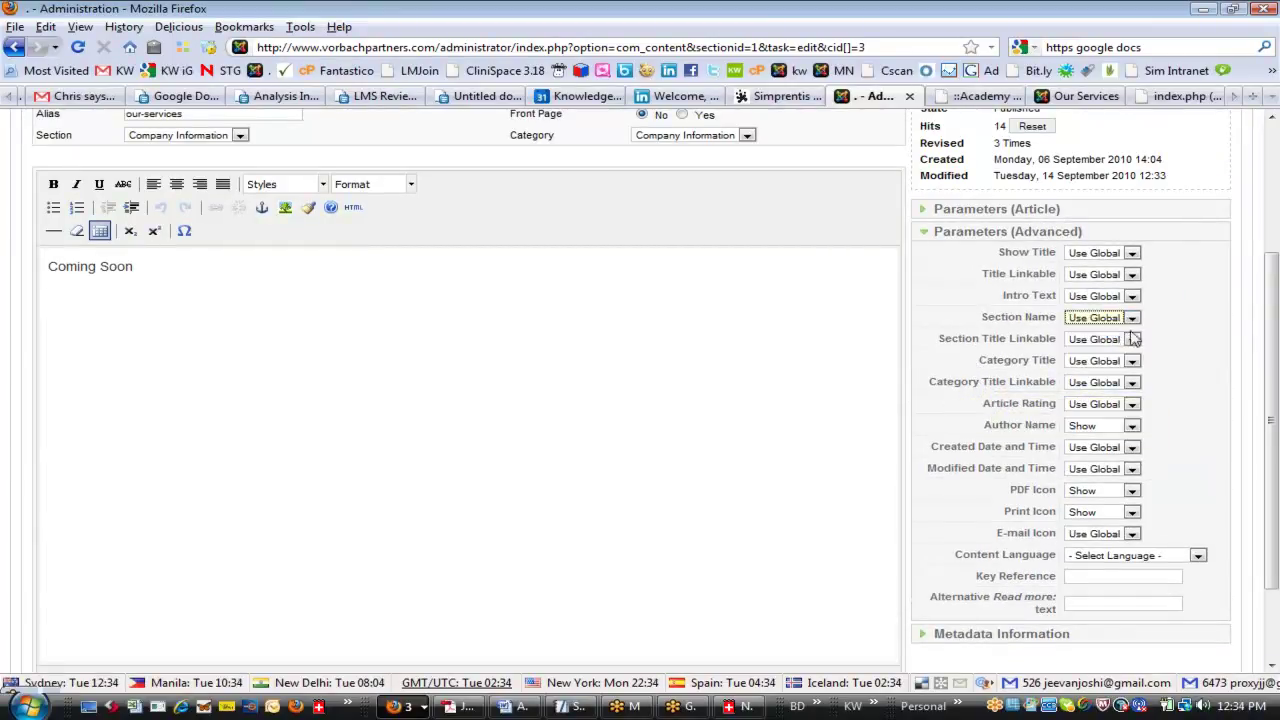
{"action": "left_click", "coordinate": [1133, 426]}
{"action": "left_click", "coordinate": [1110, 452]}
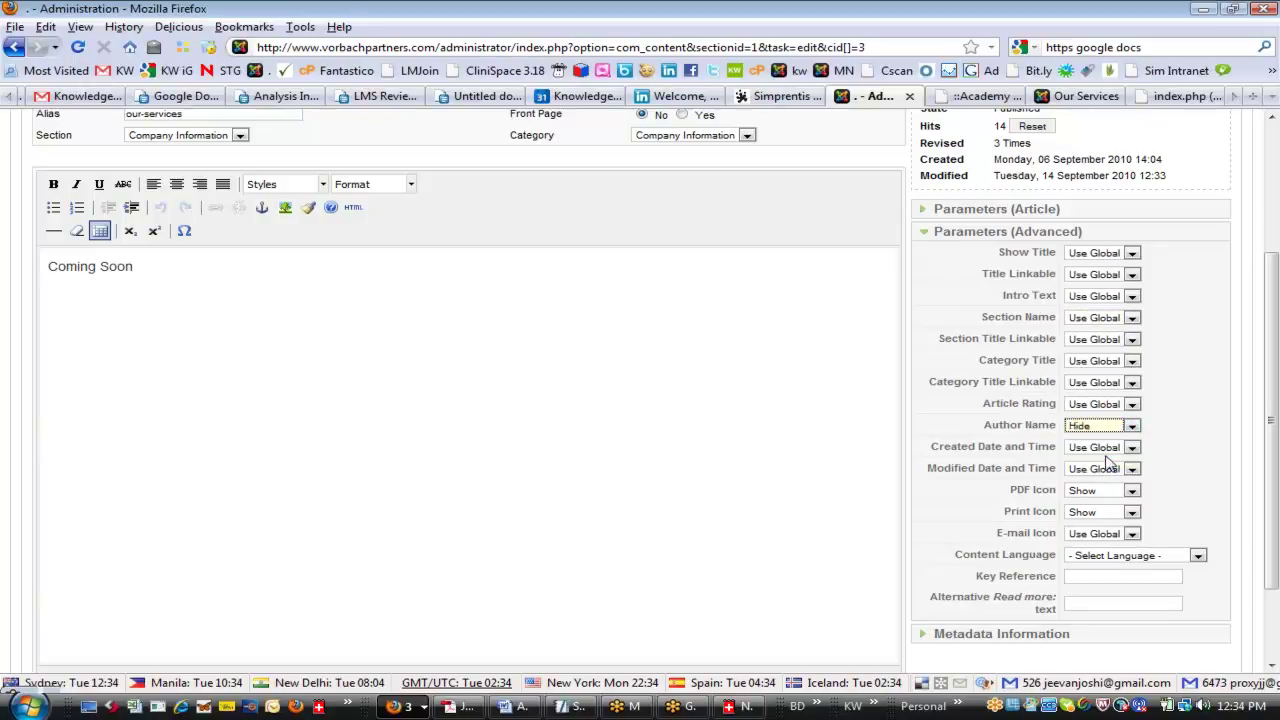
- Set the article's PDF Icon and Print Icon parameters to Hide and its E-mail Icon parameter to Show
{"action": "left_click", "coordinate": [1133, 493]}
{"action": "left_click", "coordinate": [1104, 517]}
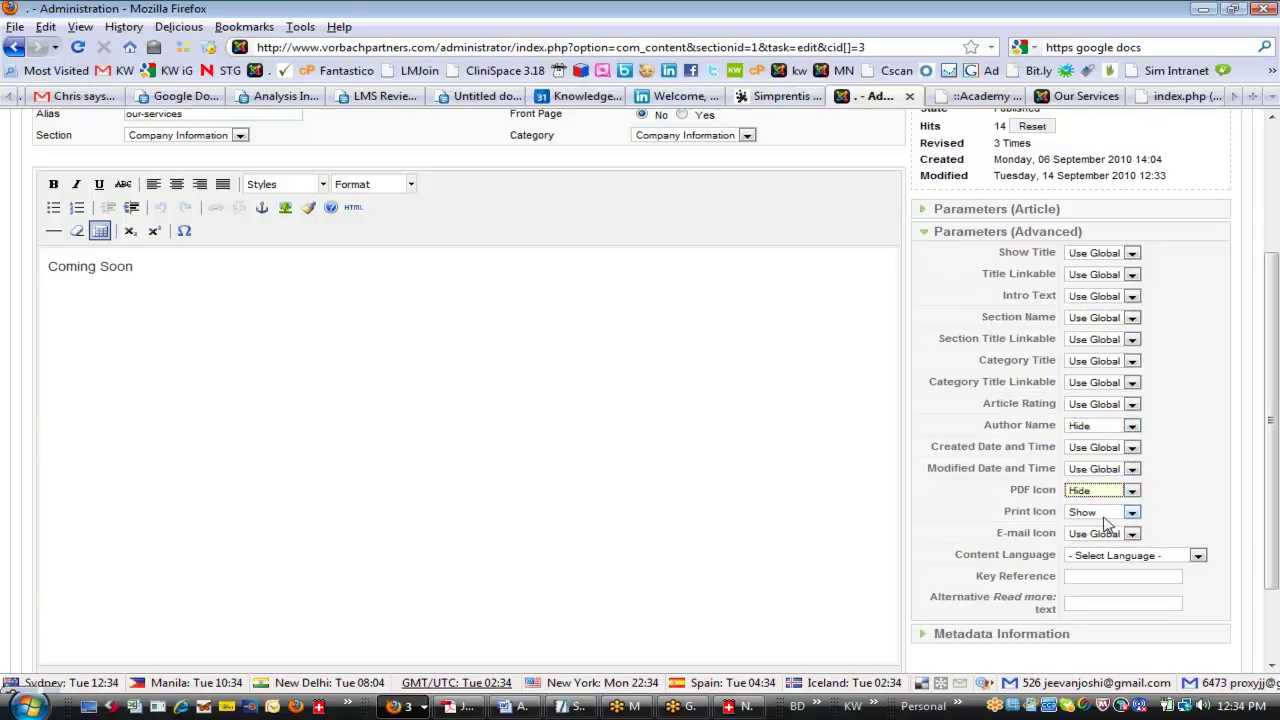
{"action": "left_click", "coordinate": [1132, 512]}
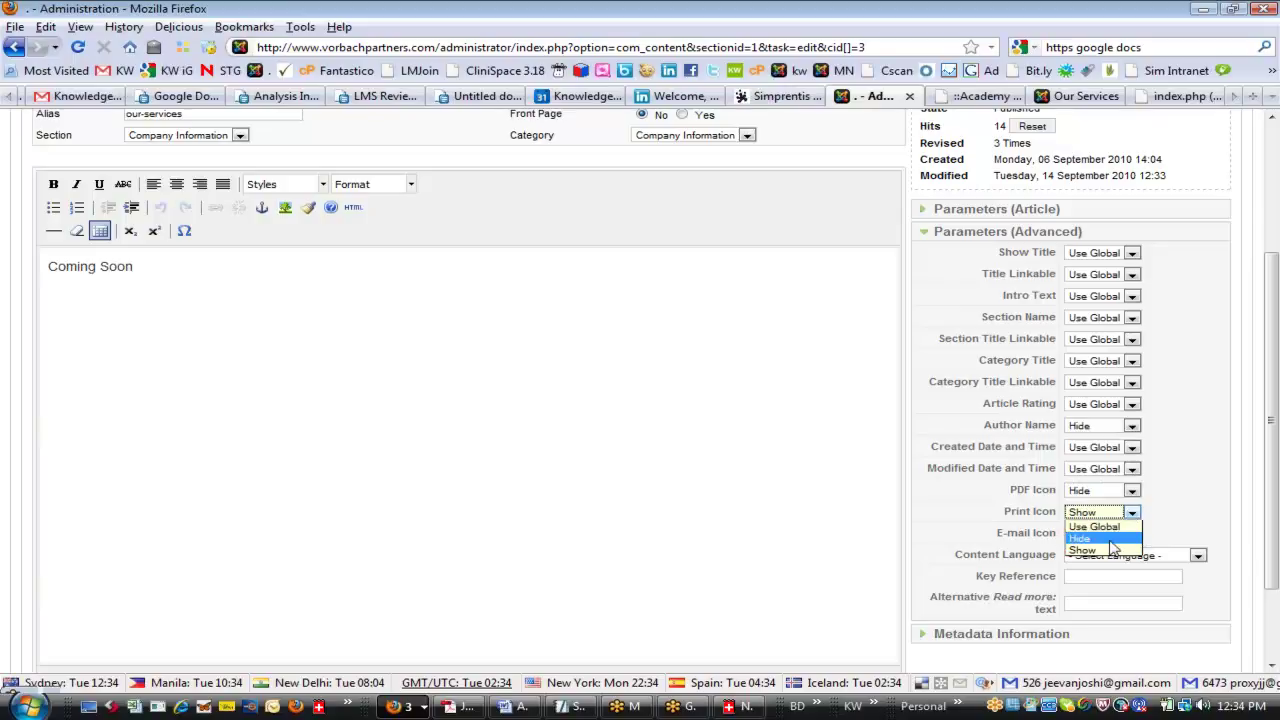
{"action": "left_click", "coordinate": [1137, 538]}
{"action": "left_click", "coordinate": [1134, 535]}
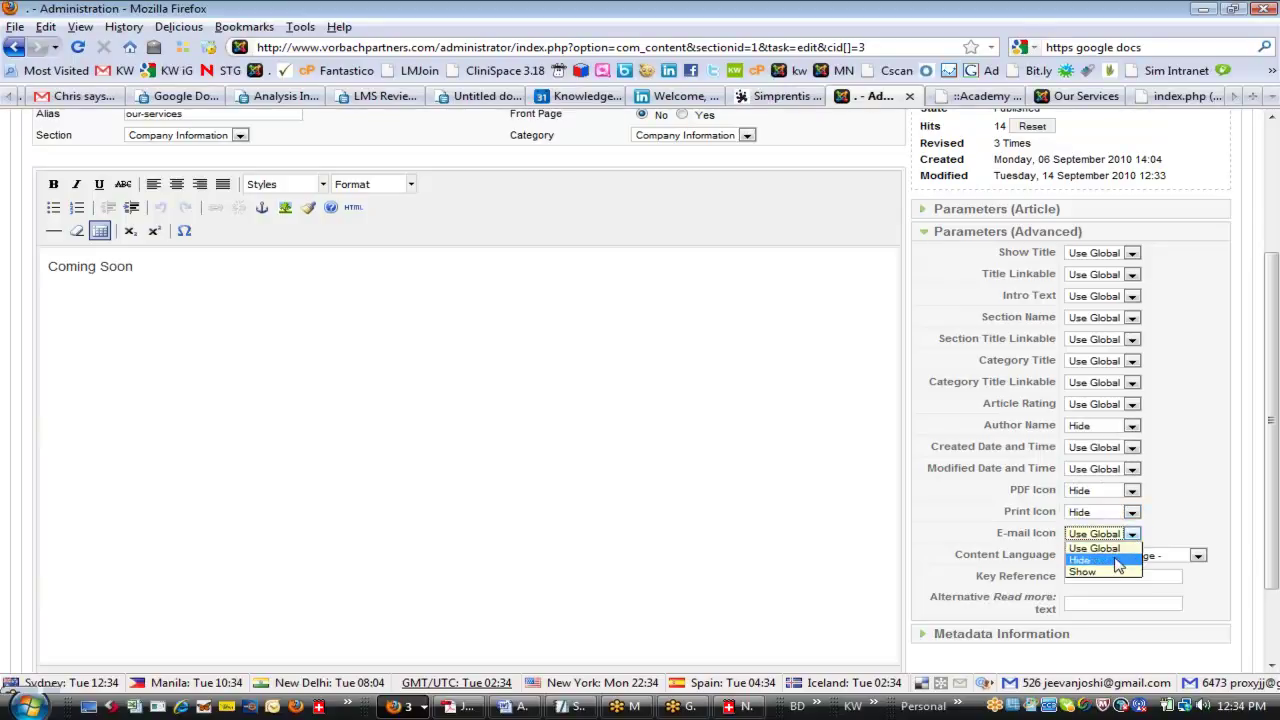
{"action": "left_click", "coordinate": [1112, 568]}
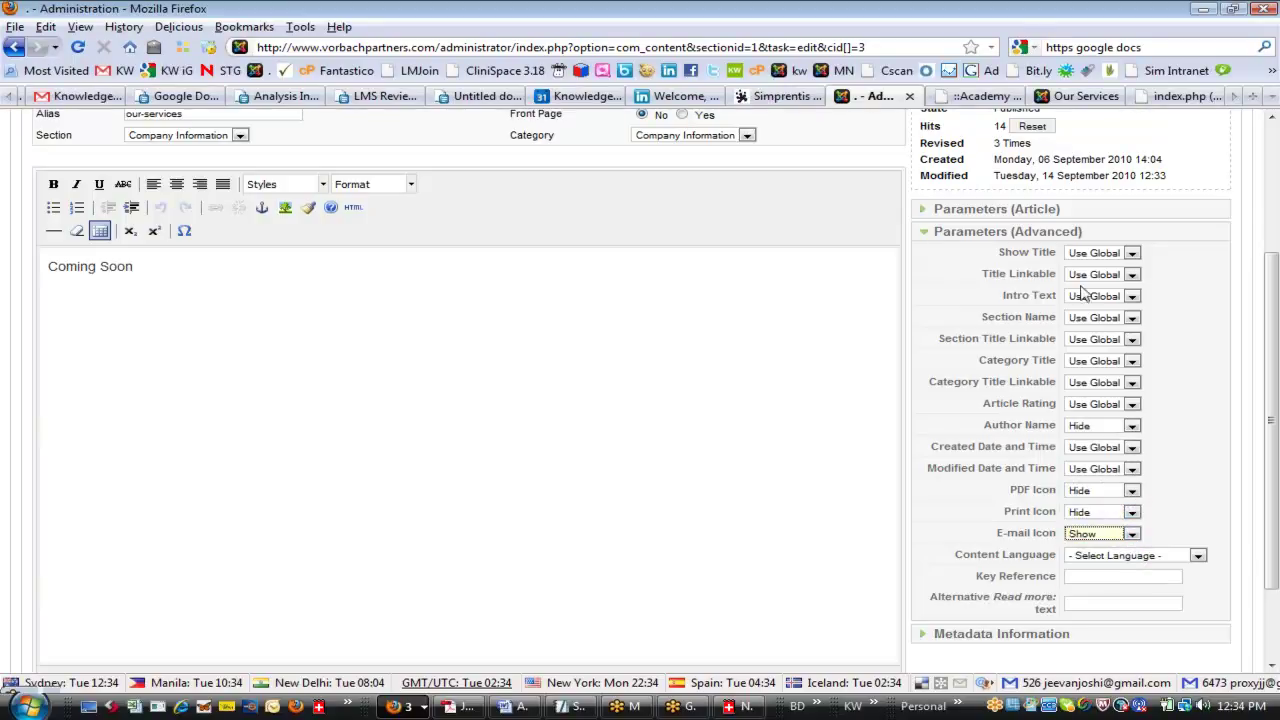
- Save the Our Services article and reload its public page to check the changed display parameters
{"action": "scroll", "coordinate": [1193, 430], "scroll_direction": "up", "scroll_amount": 4}
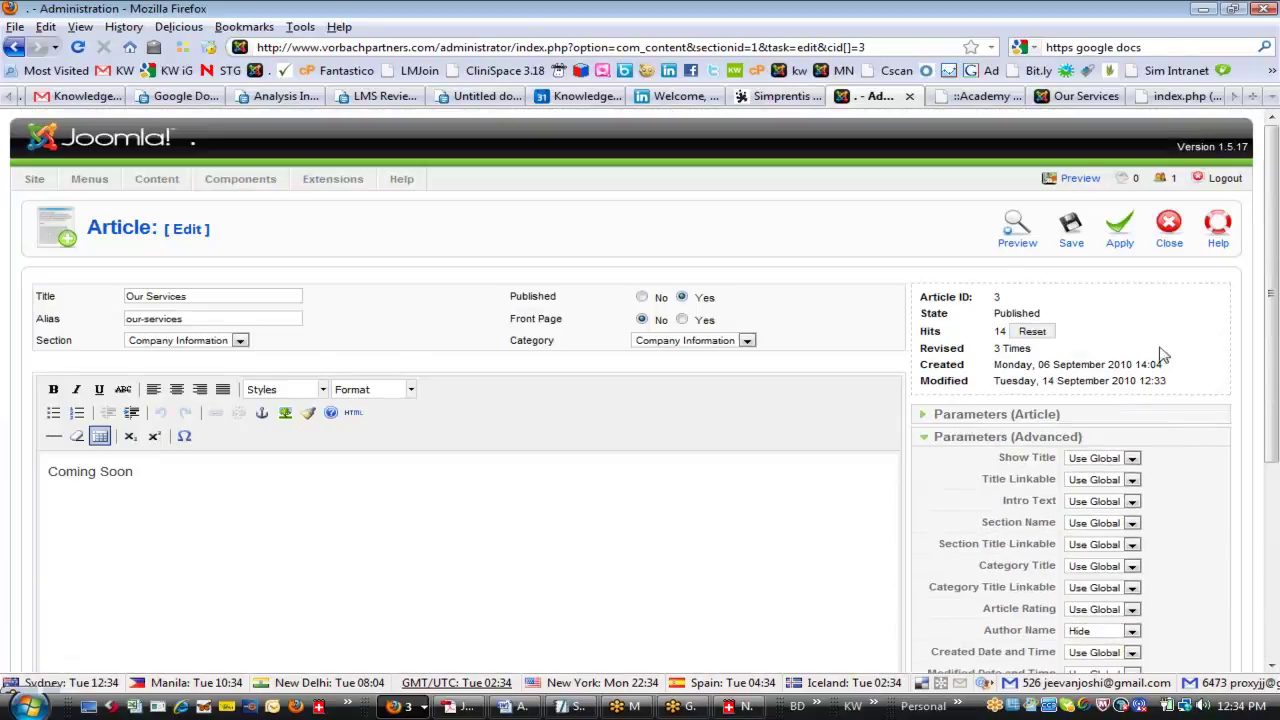
{"action": "left_click", "coordinate": [1068, 228]}
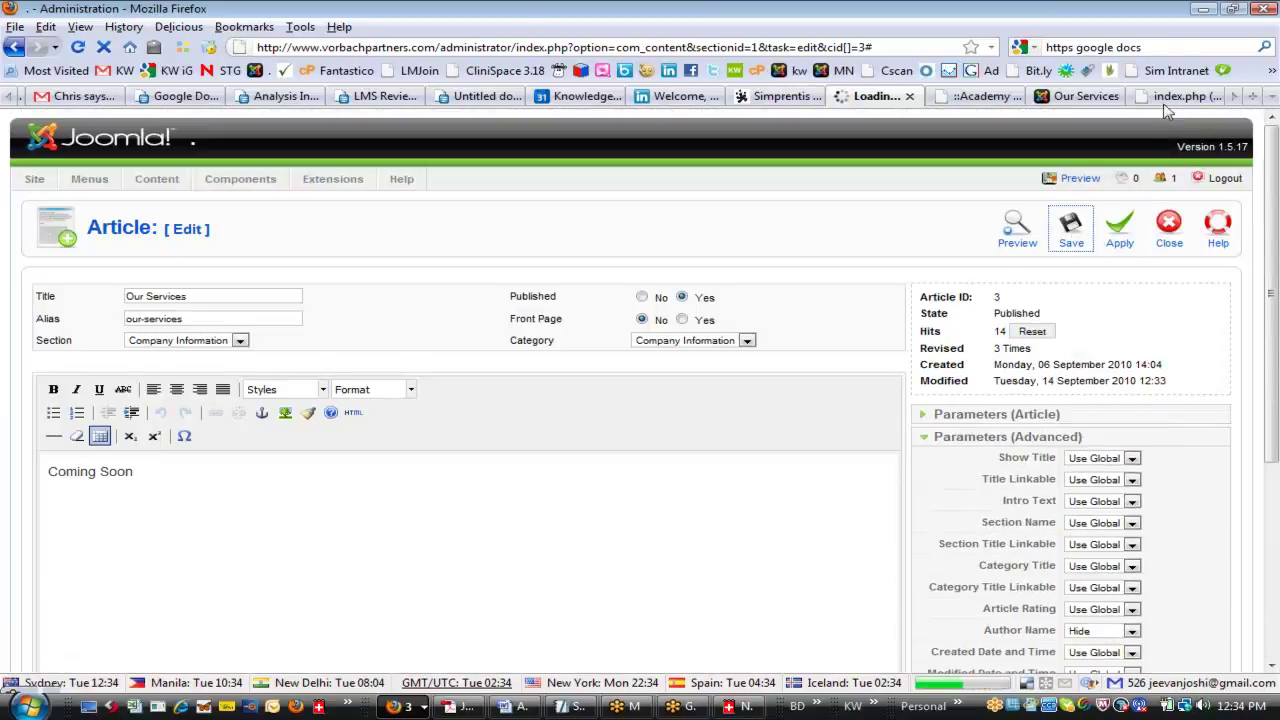
{"action": "left_click", "coordinate": [1085, 96]}
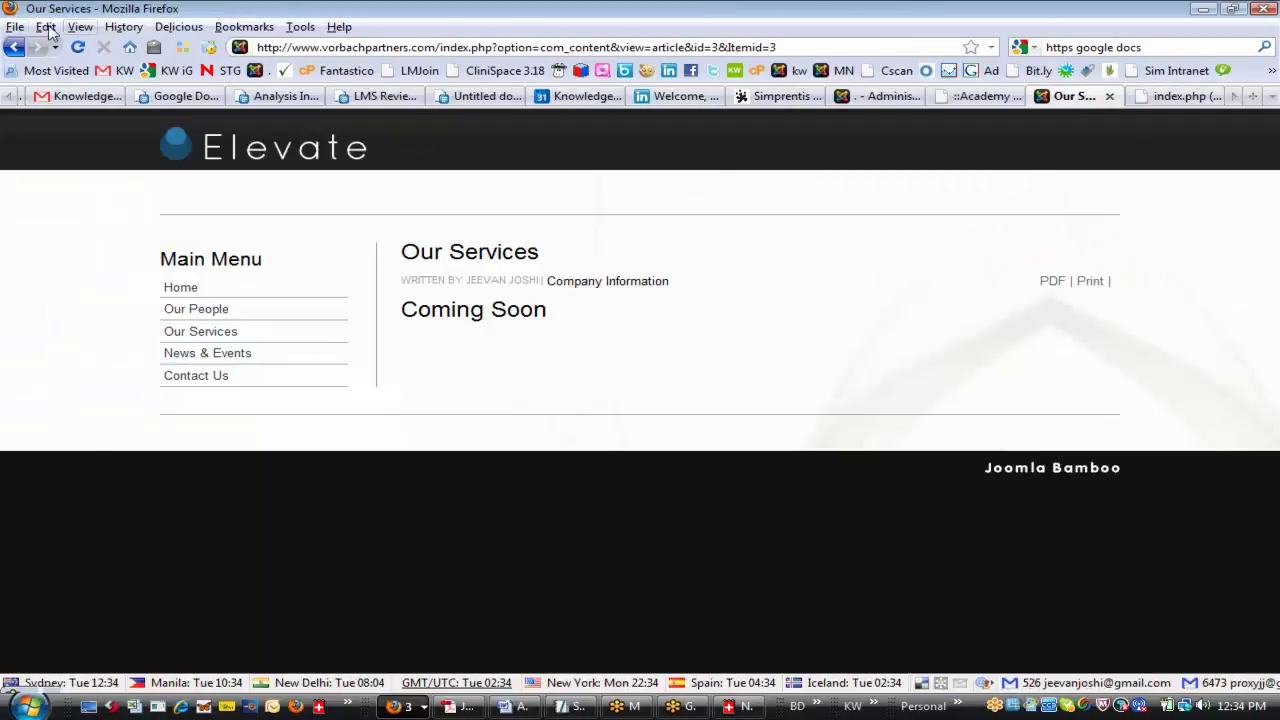
{"action": "left_click", "coordinate": [79, 50]}
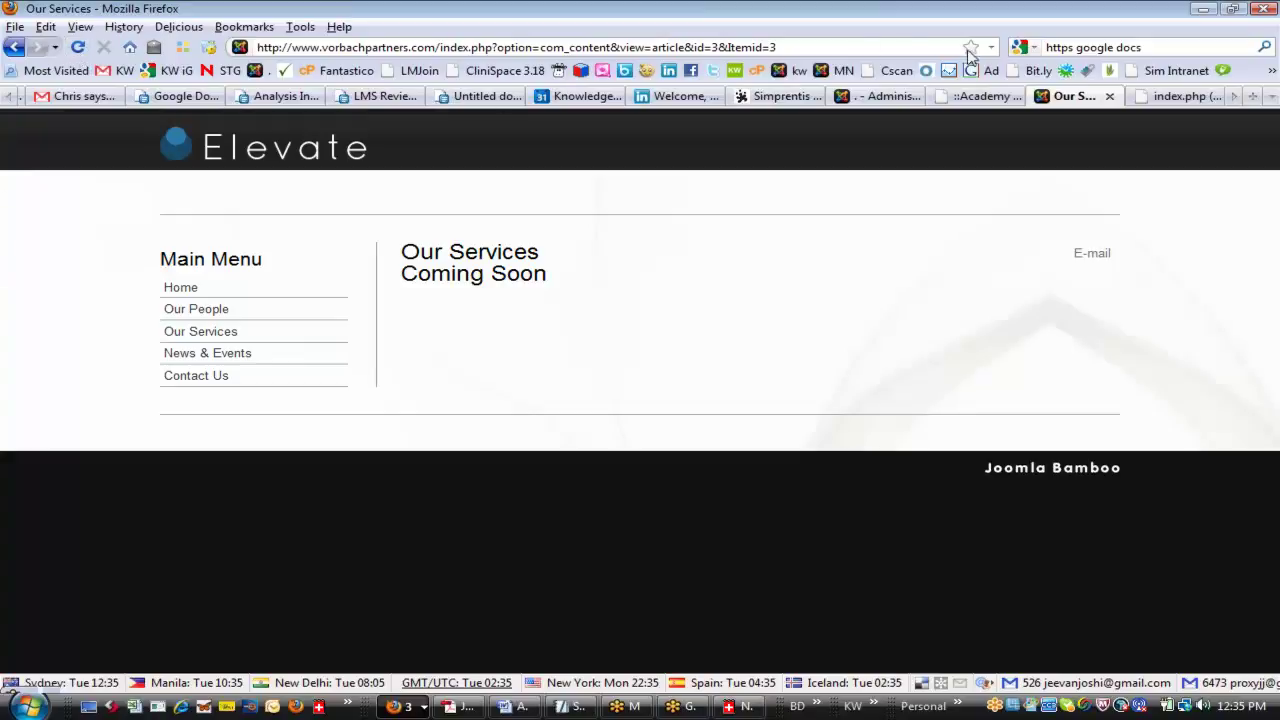
- Return to the site administration and reopen the Article Manager to view the list of articles
{"action": "left_click", "coordinate": [867, 100]}
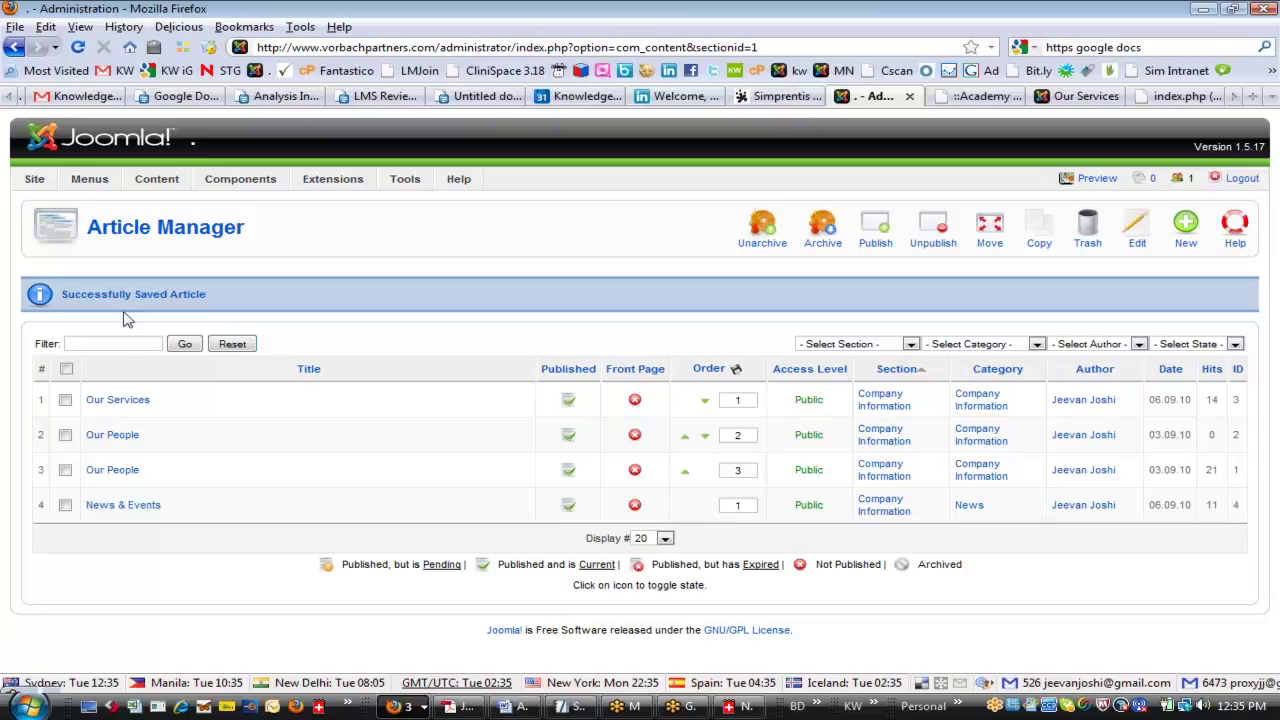
{"action": "mouse_move", "coordinate": [130, 197]}
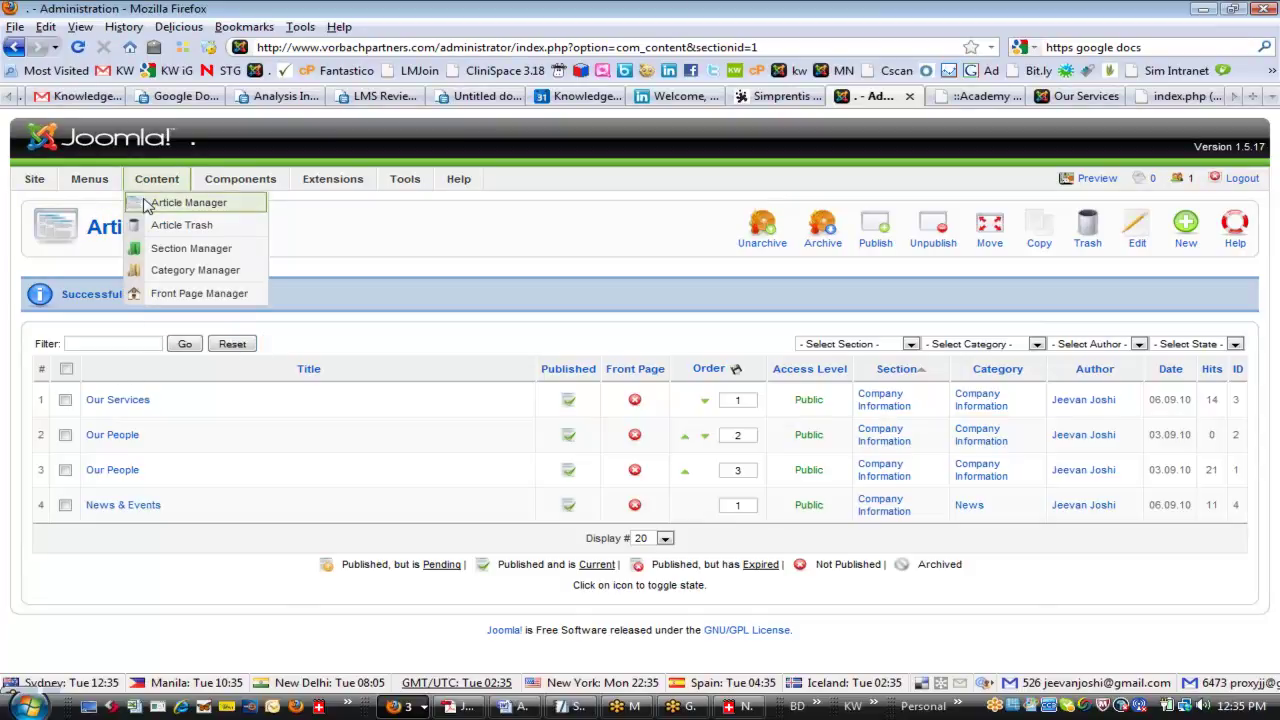
{"action": "mouse_move", "coordinate": [52, 185]}
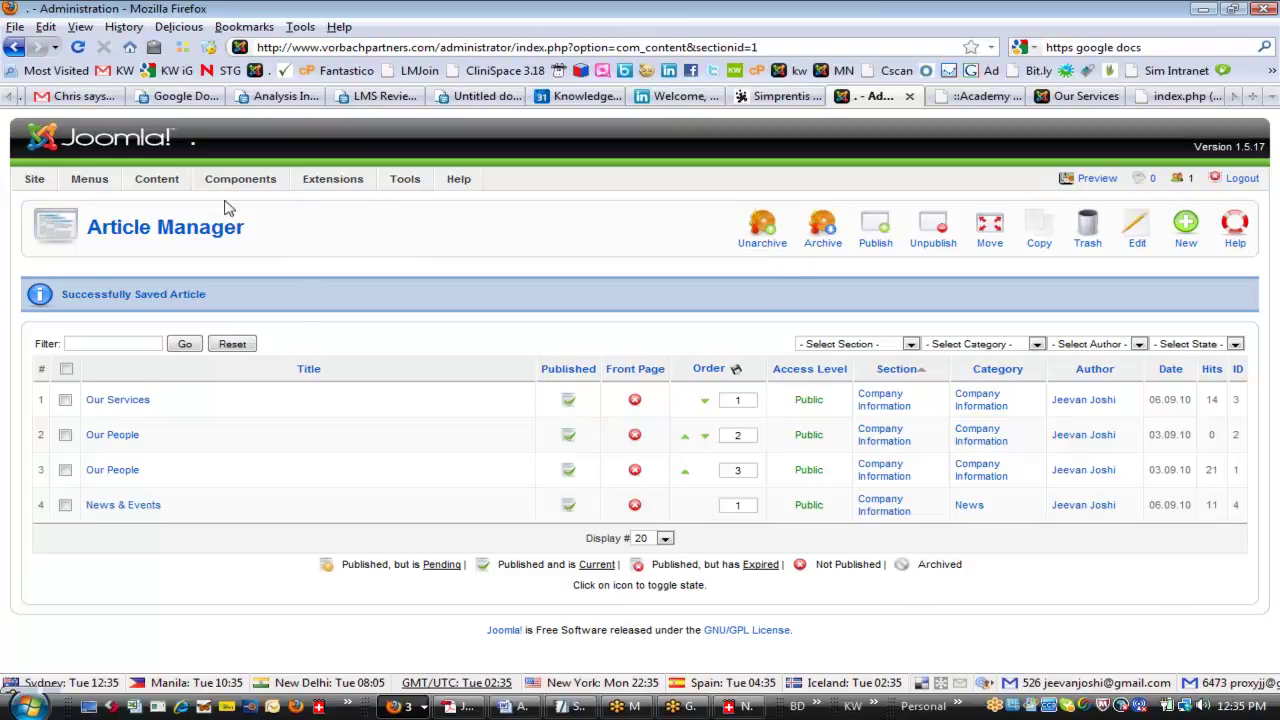
{"action": "mouse_move", "coordinate": [228, 190]}
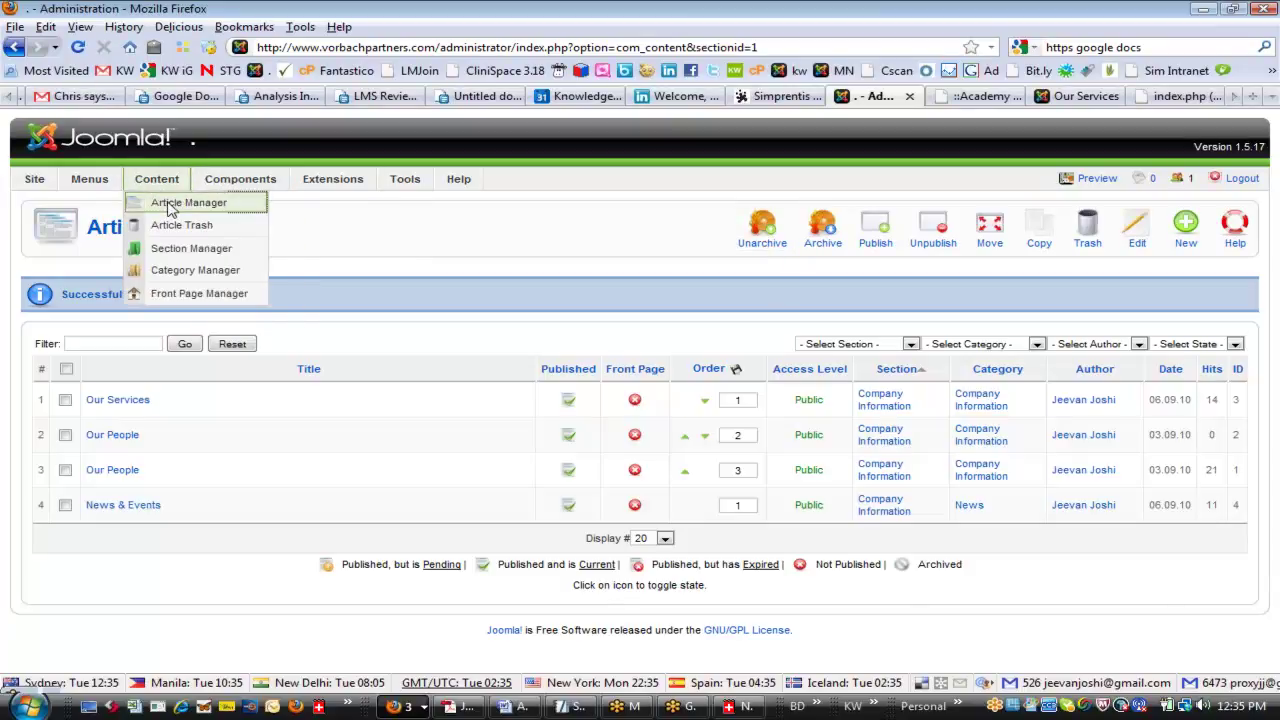
{"action": "left_click", "coordinate": [168, 204]}
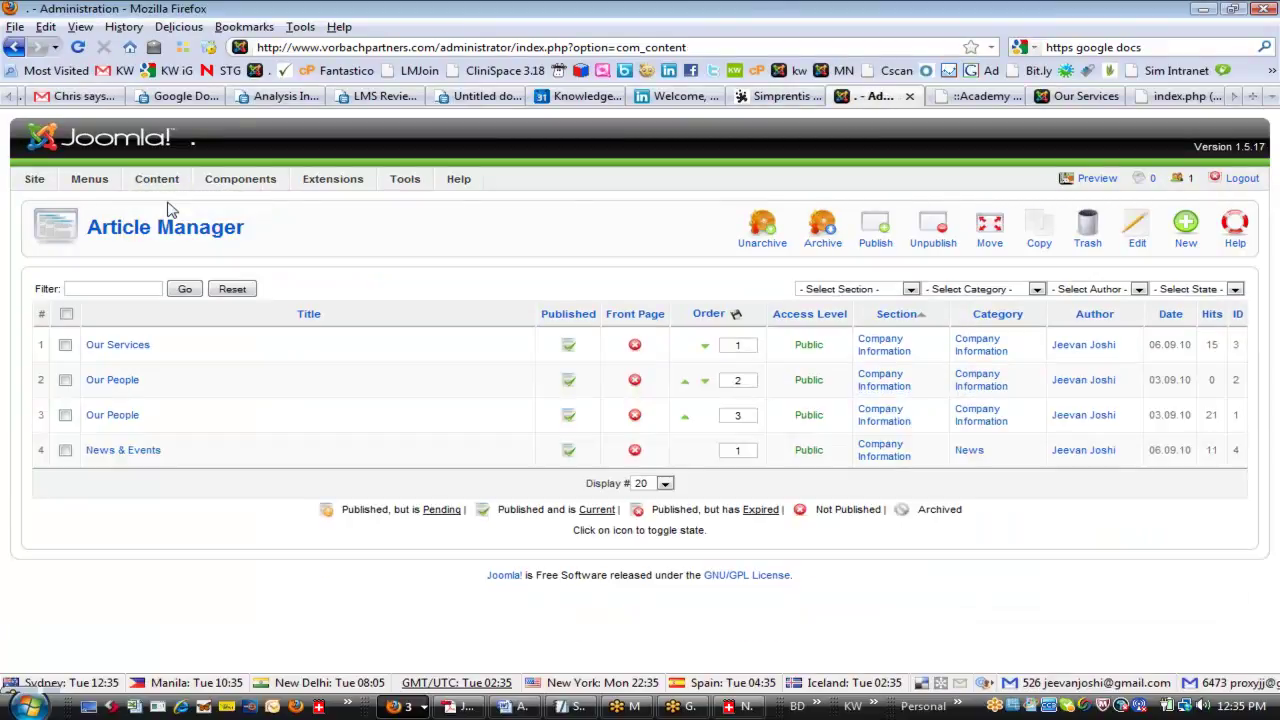
- Go to the administration control panel and open the User Manager to view the site's users
{"action": "mouse_move", "coordinate": [157, 180]}
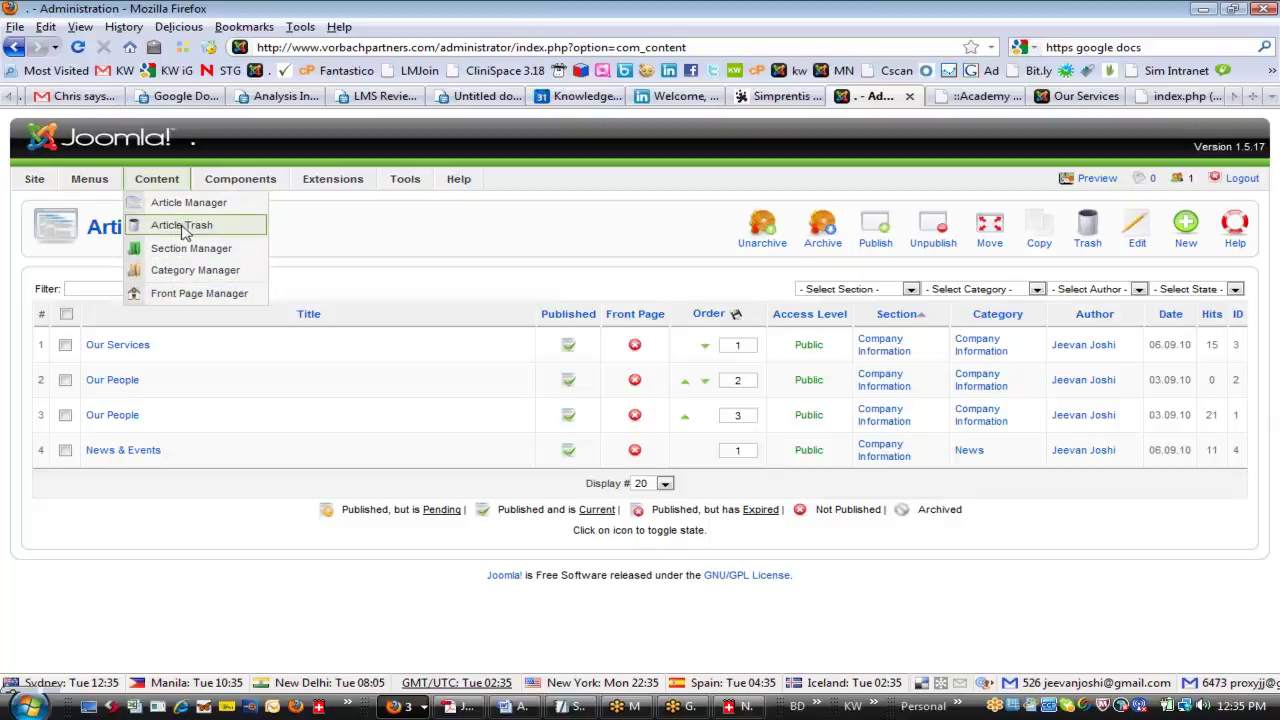
{"action": "left_click", "coordinate": [50, 205]}
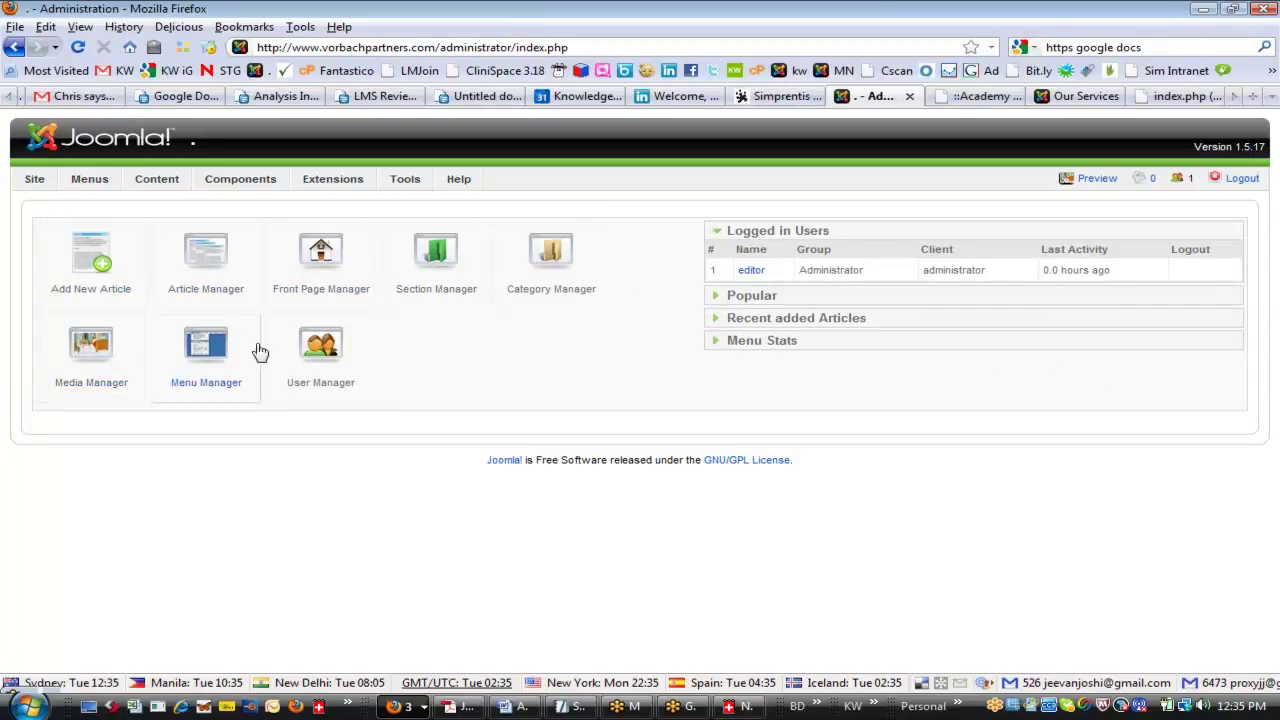
{"action": "left_click", "coordinate": [328, 348]}
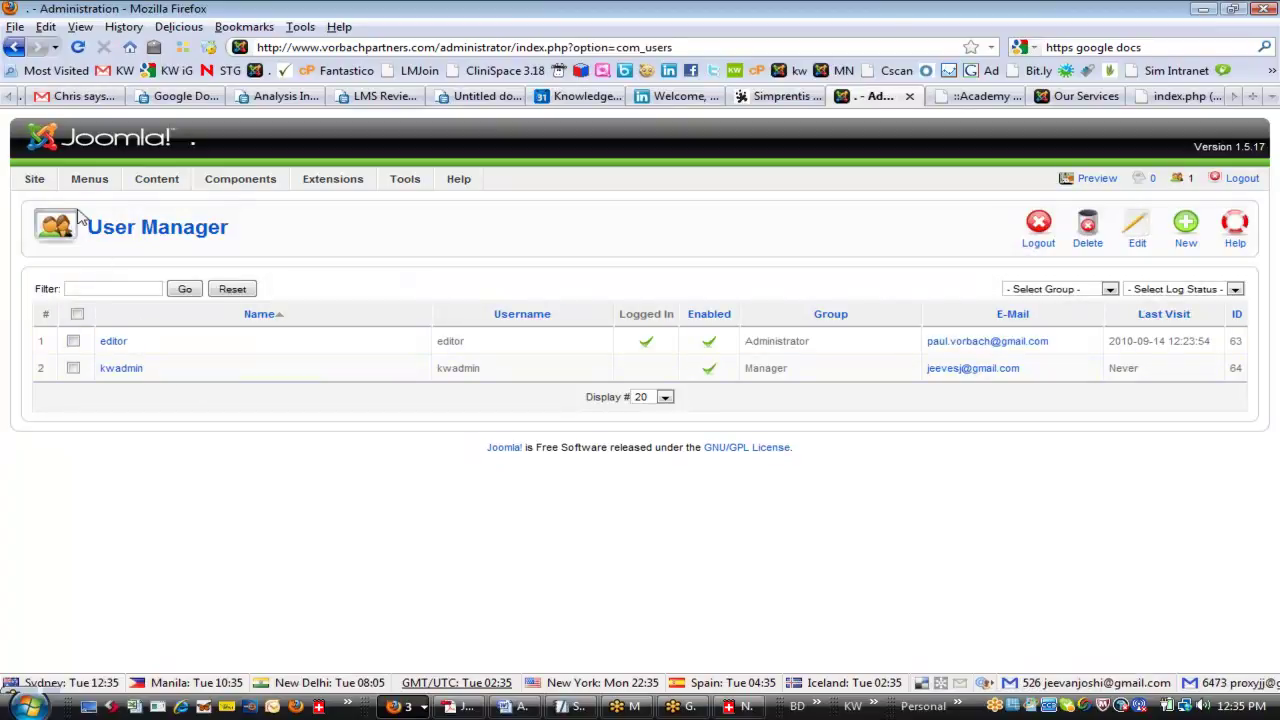
- Open the Front Page Manager to examine which articles are assigned to the front page
{"action": "mouse_move", "coordinate": [55, 185]}
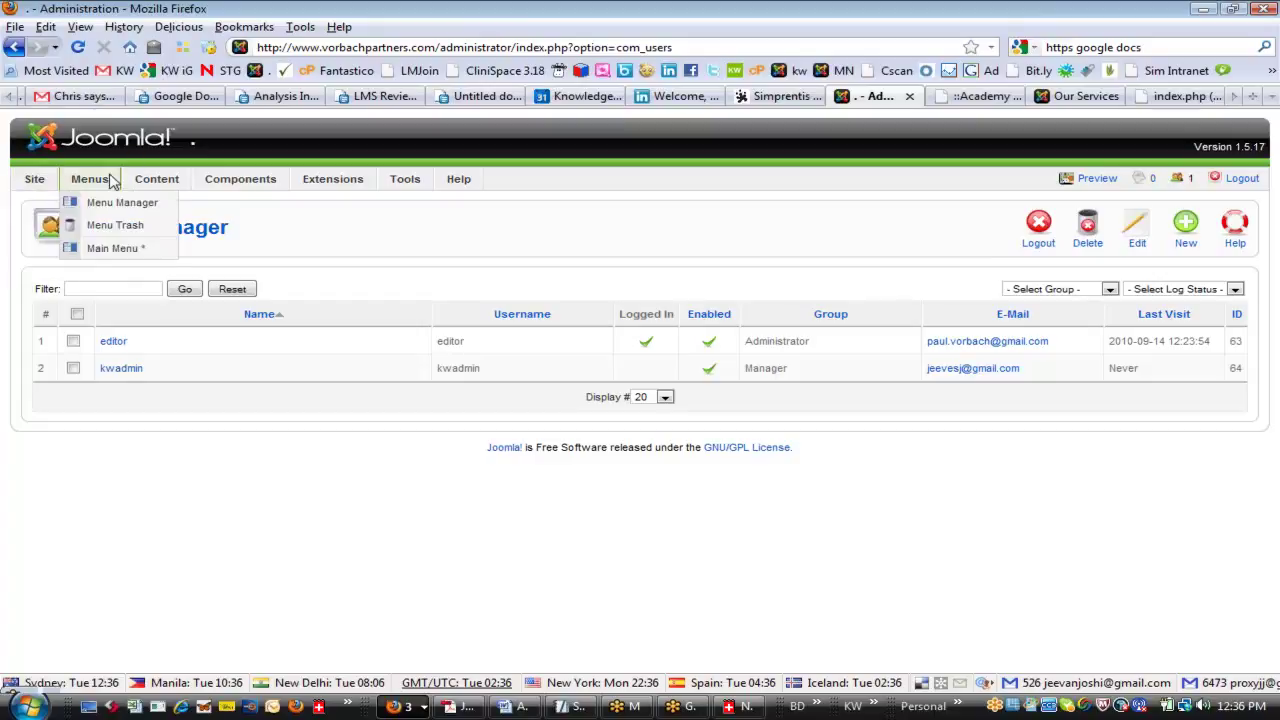
{"action": "mouse_move", "coordinate": [155, 181]}
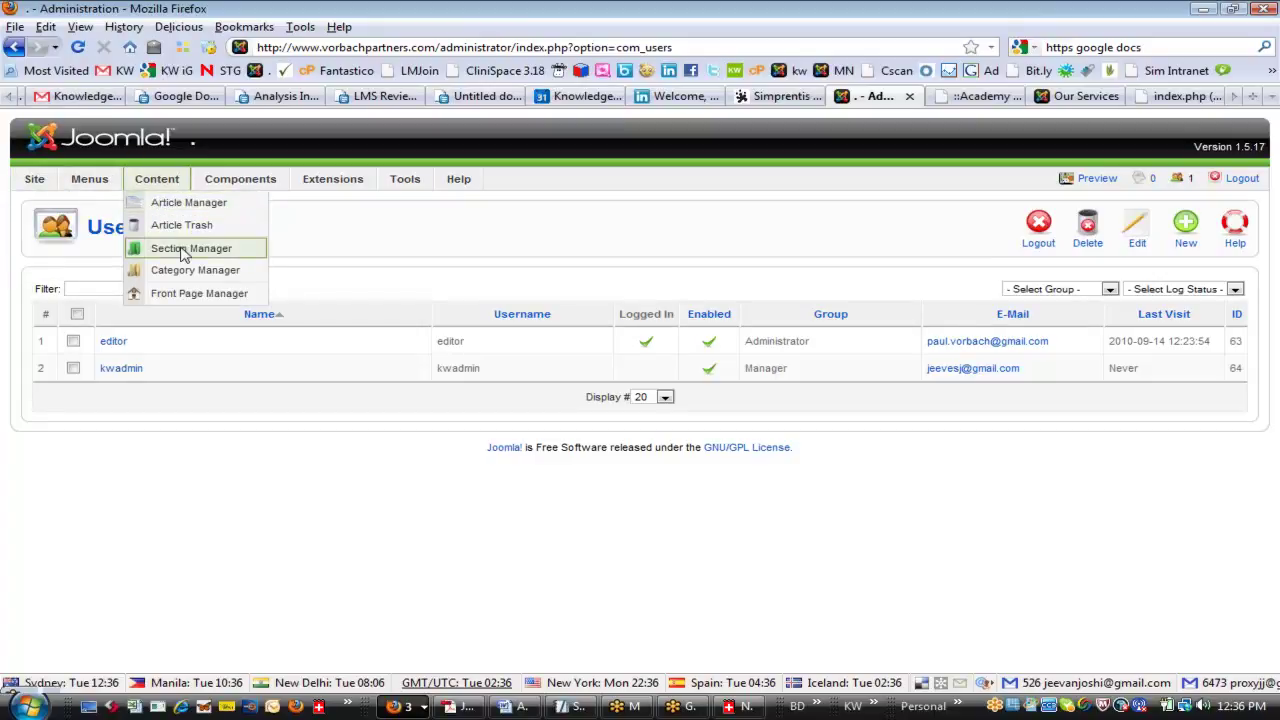
{"action": "left_click", "coordinate": [187, 294]}
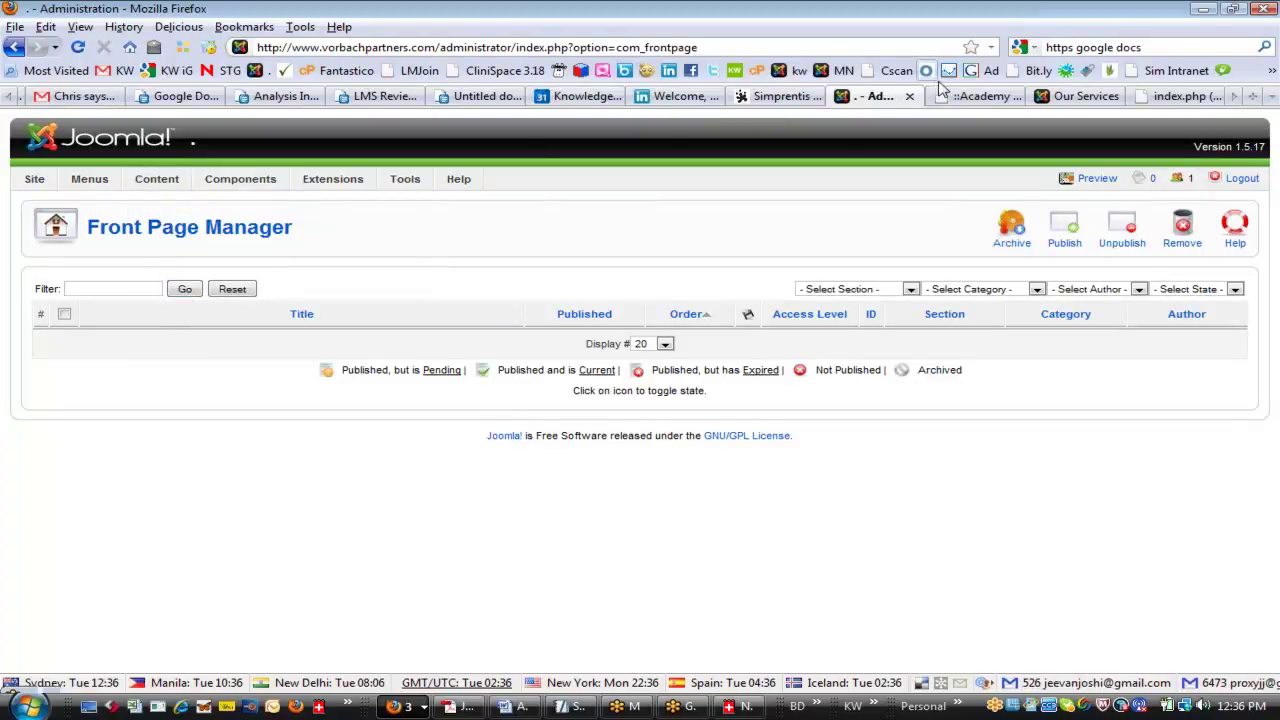
- View the Home page of the public site and return to the administration
{"action": "left_click", "coordinate": [1043, 97]}
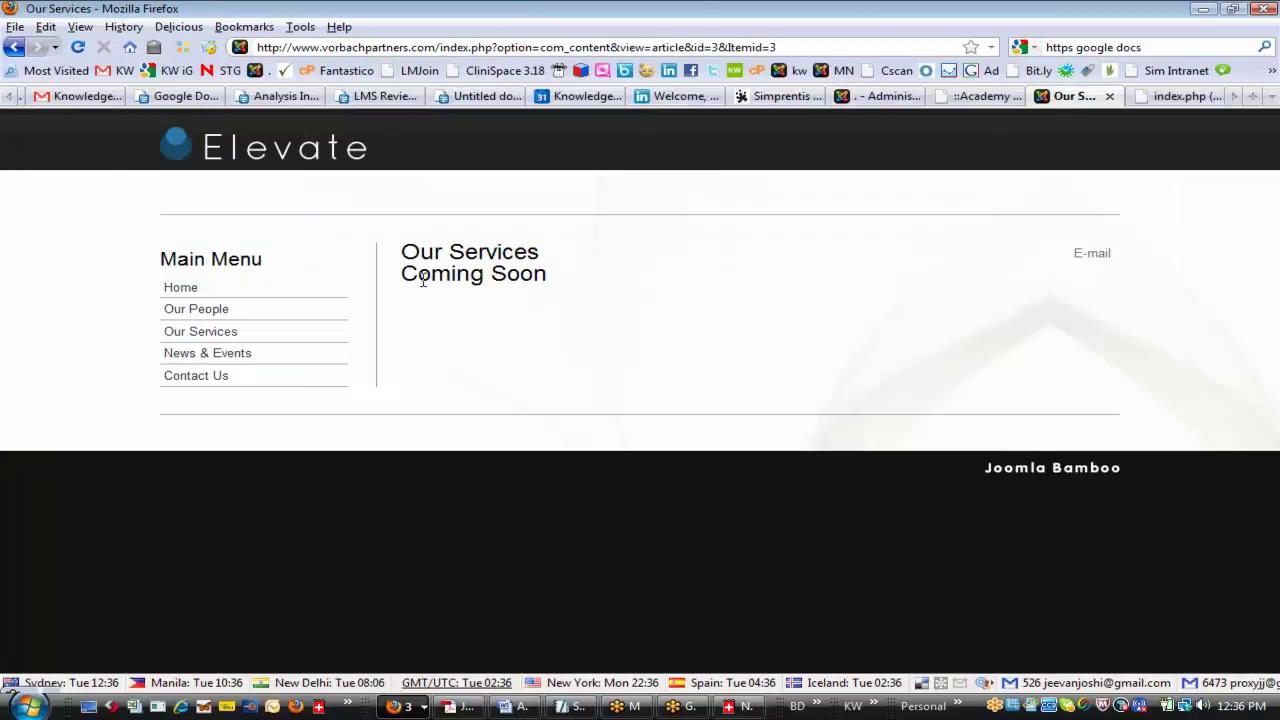
{"action": "left_click", "coordinate": [181, 290]}
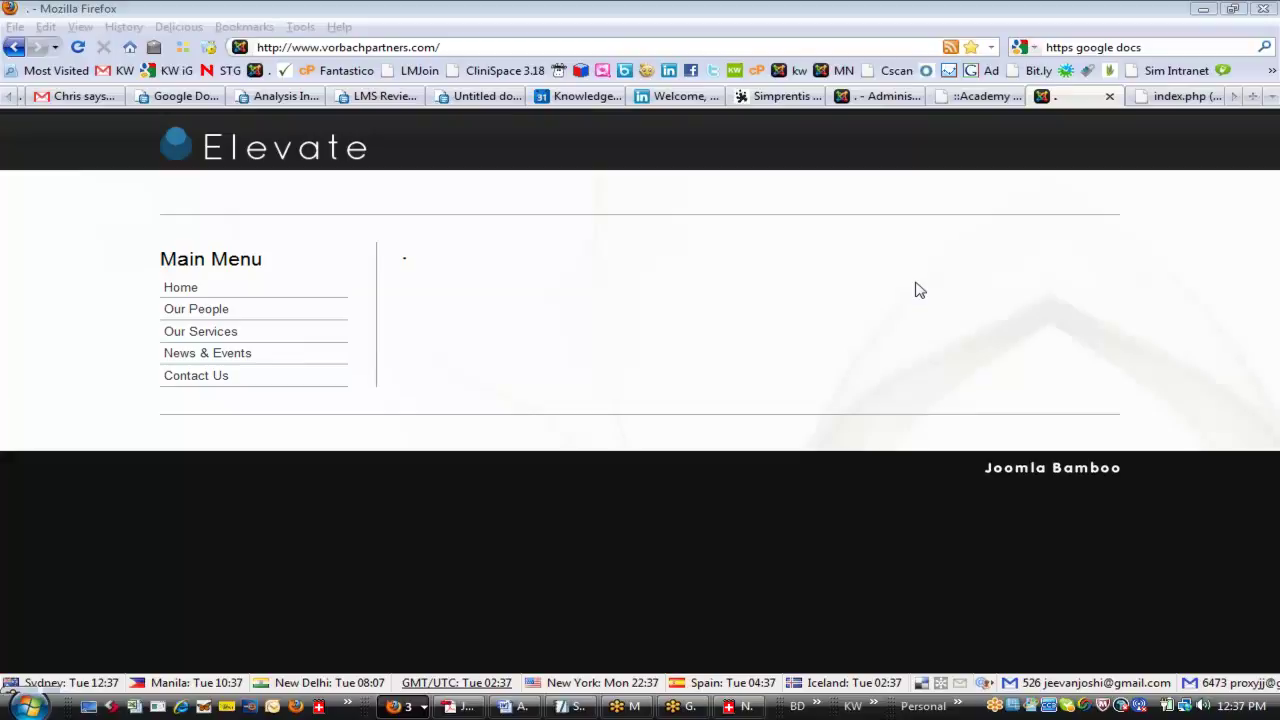
{"action": "left_click", "coordinate": [878, 100]}
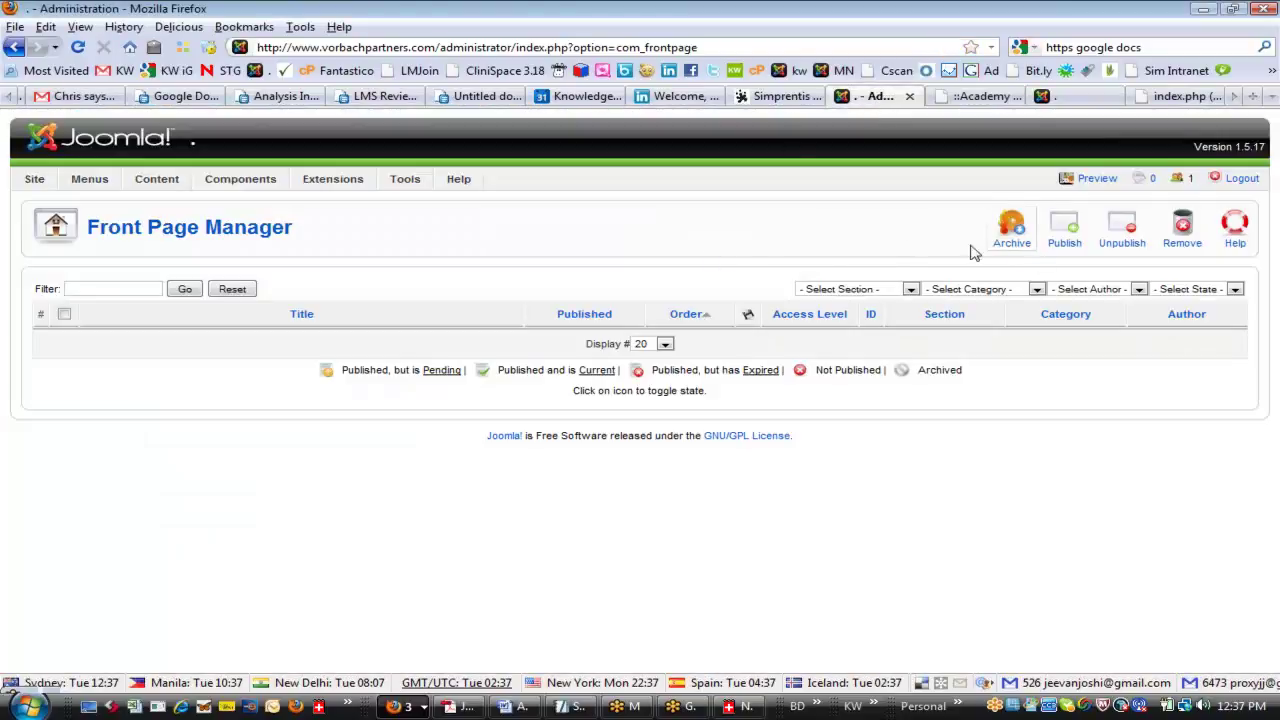
- Open the Article Manager and create a new article
{"action": "mouse_move", "coordinate": [162, 181]}
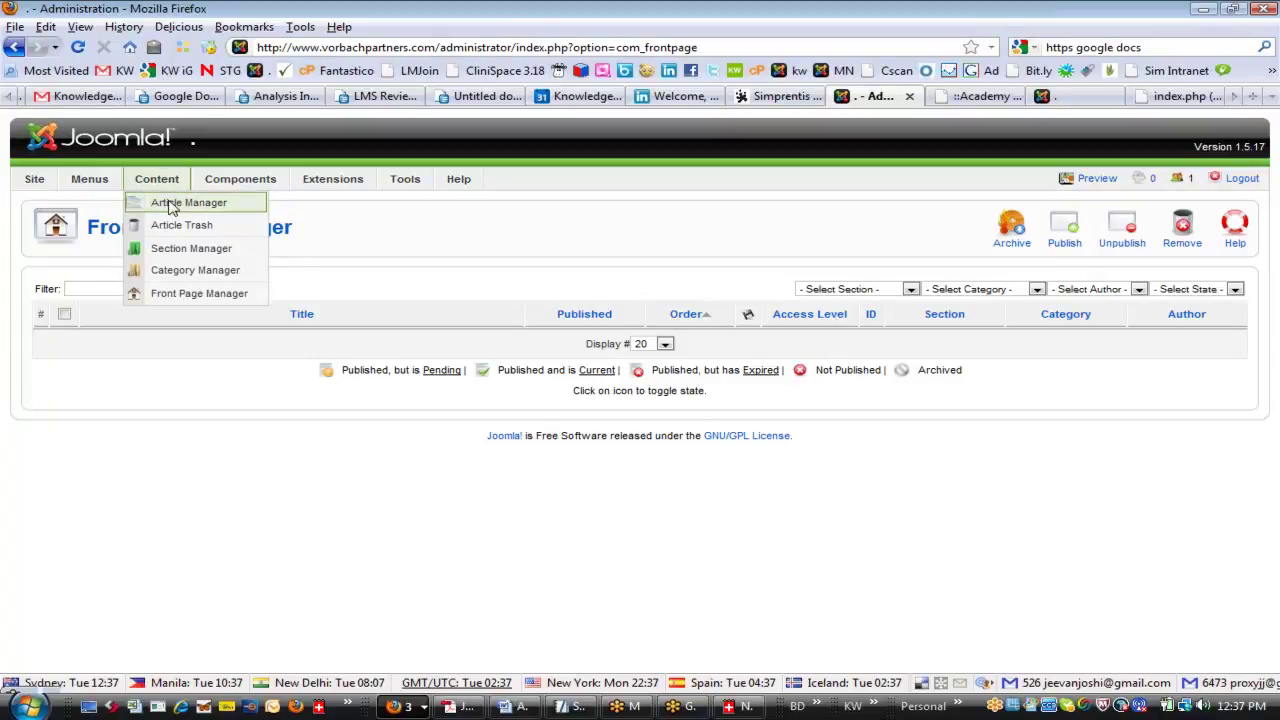
{"action": "left_click", "coordinate": [166, 202]}
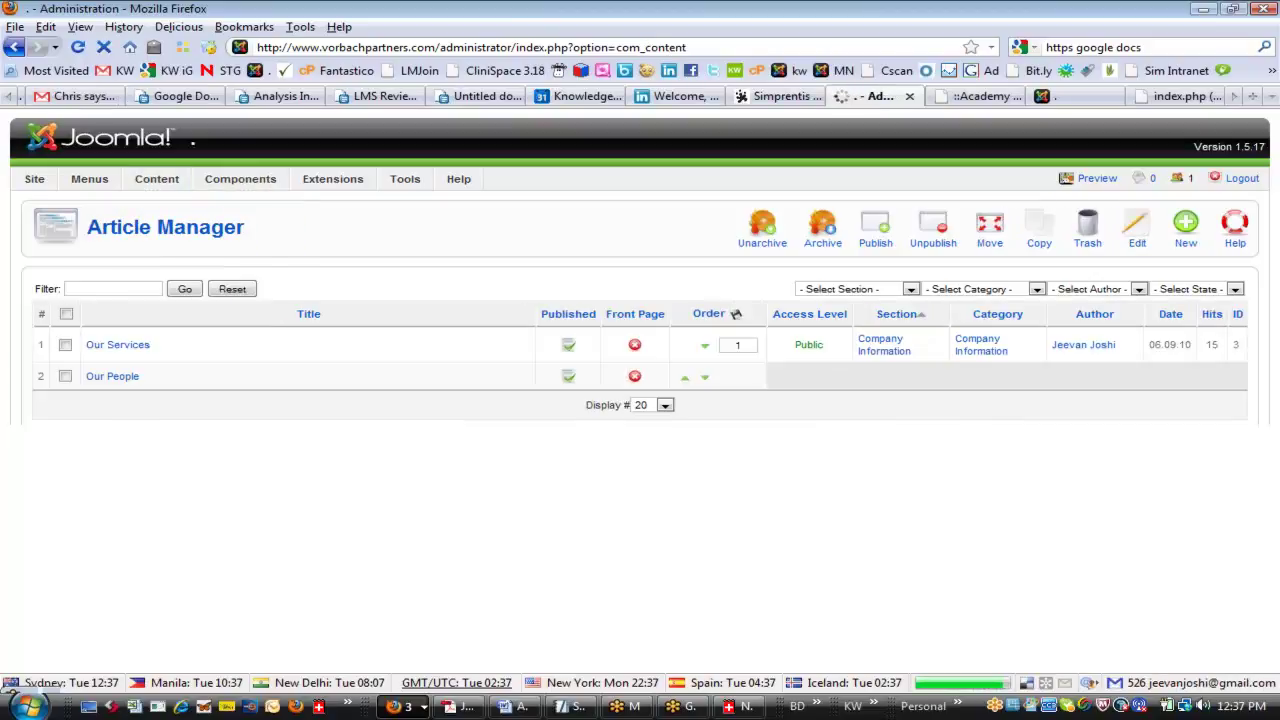
{"action": "left_click", "coordinate": [1185, 238]}
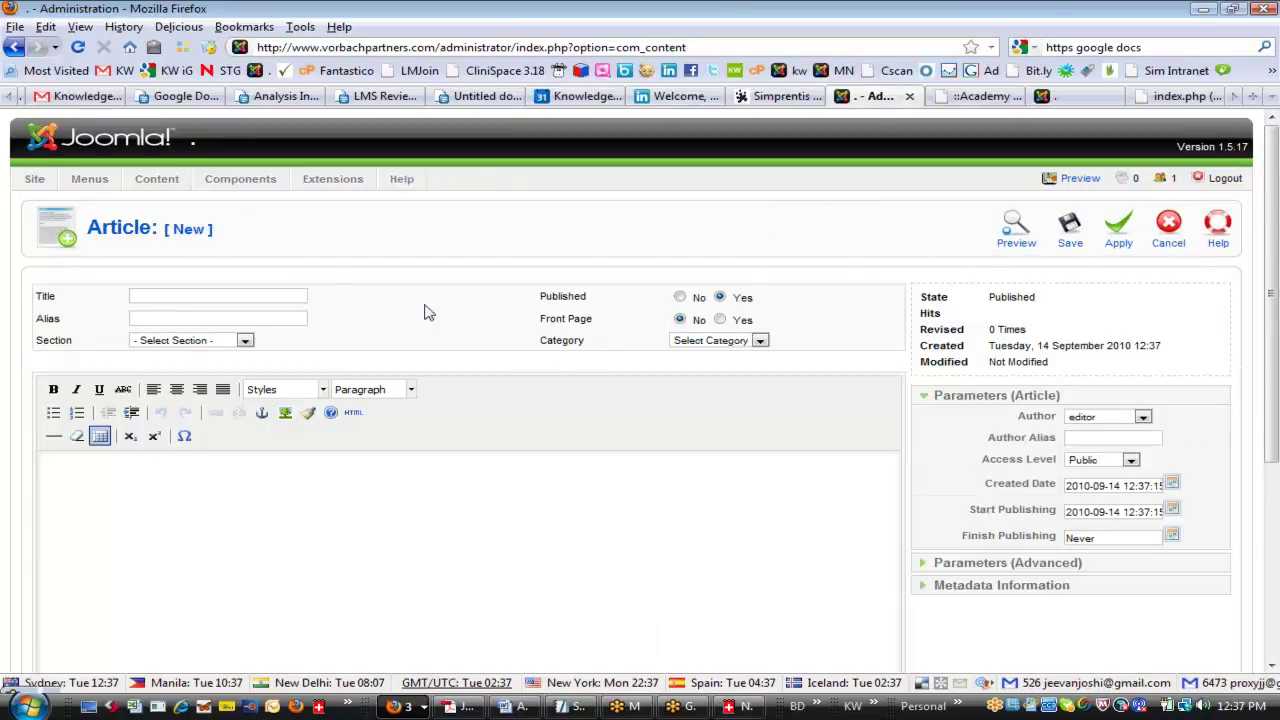
- Title the new article "Our Customers" and copy the same text into its alias
{"action": "left_click", "coordinate": [271, 294]}
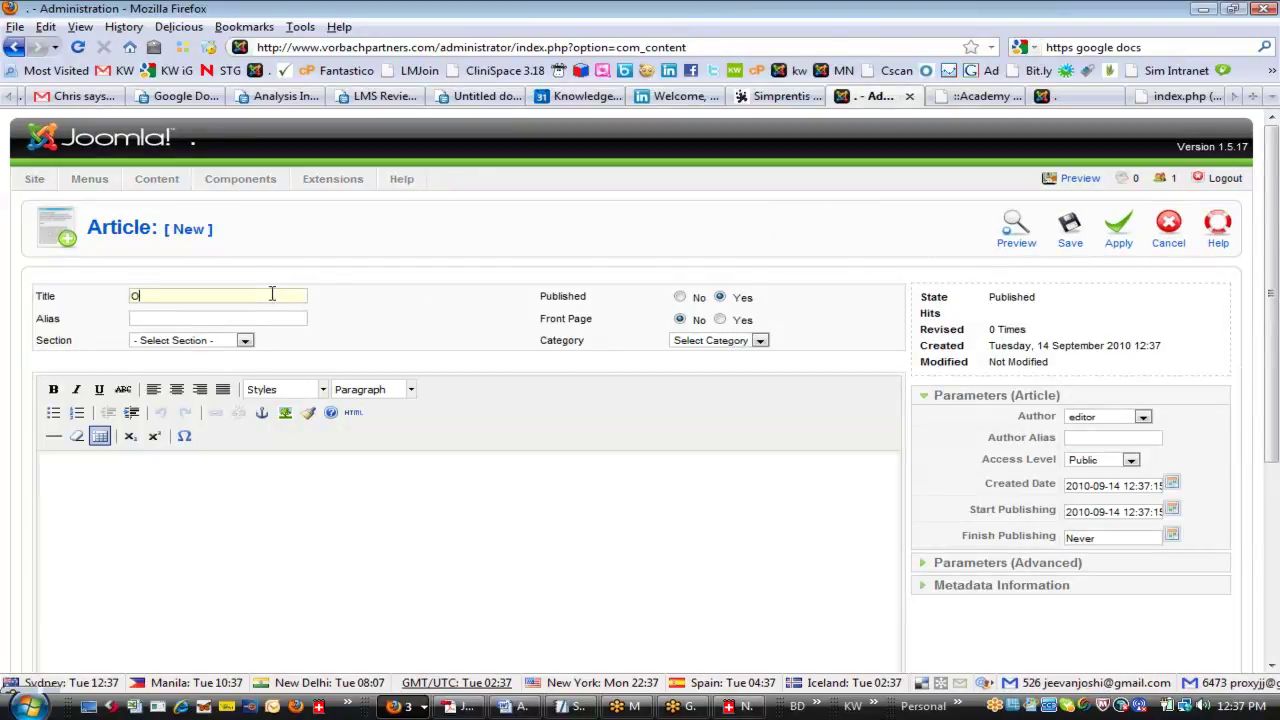
{"action": "type", "text": "Our Customers"}
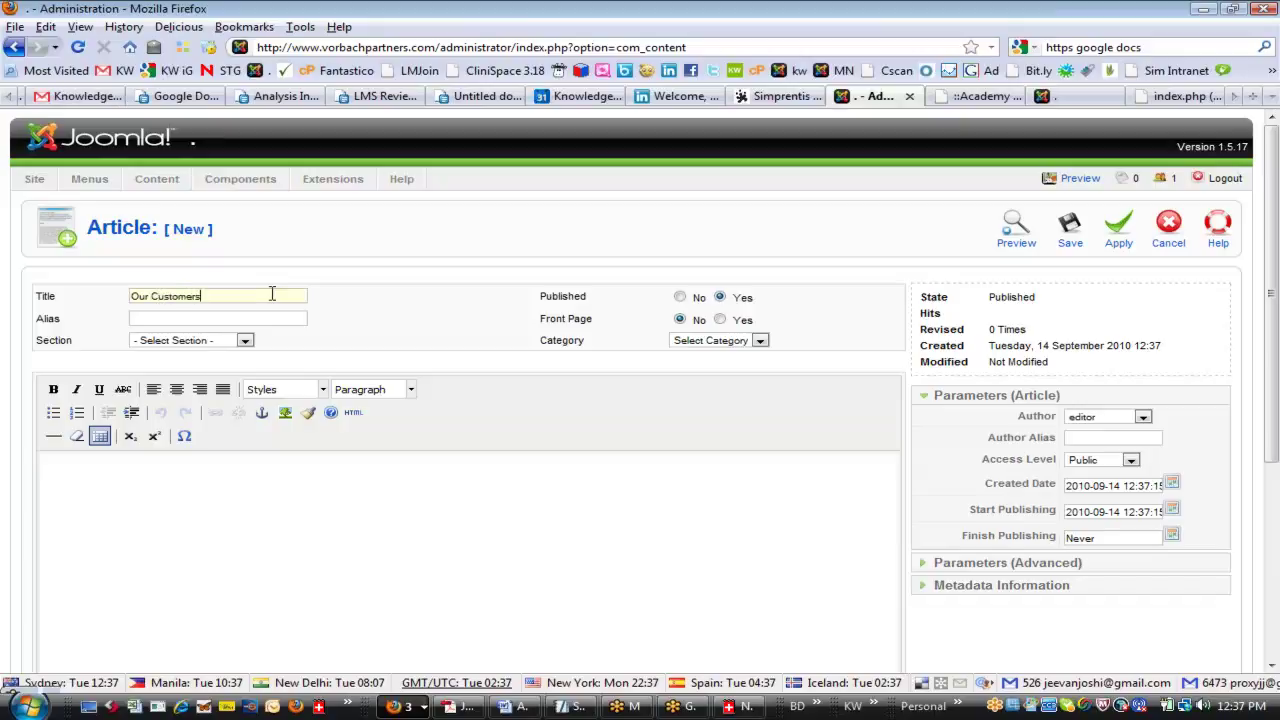
{"action": "left_click_drag", "start_coordinate": [213, 294], "coordinate": [132, 296]}
{"action": "key", "text": "ctrl+c"}
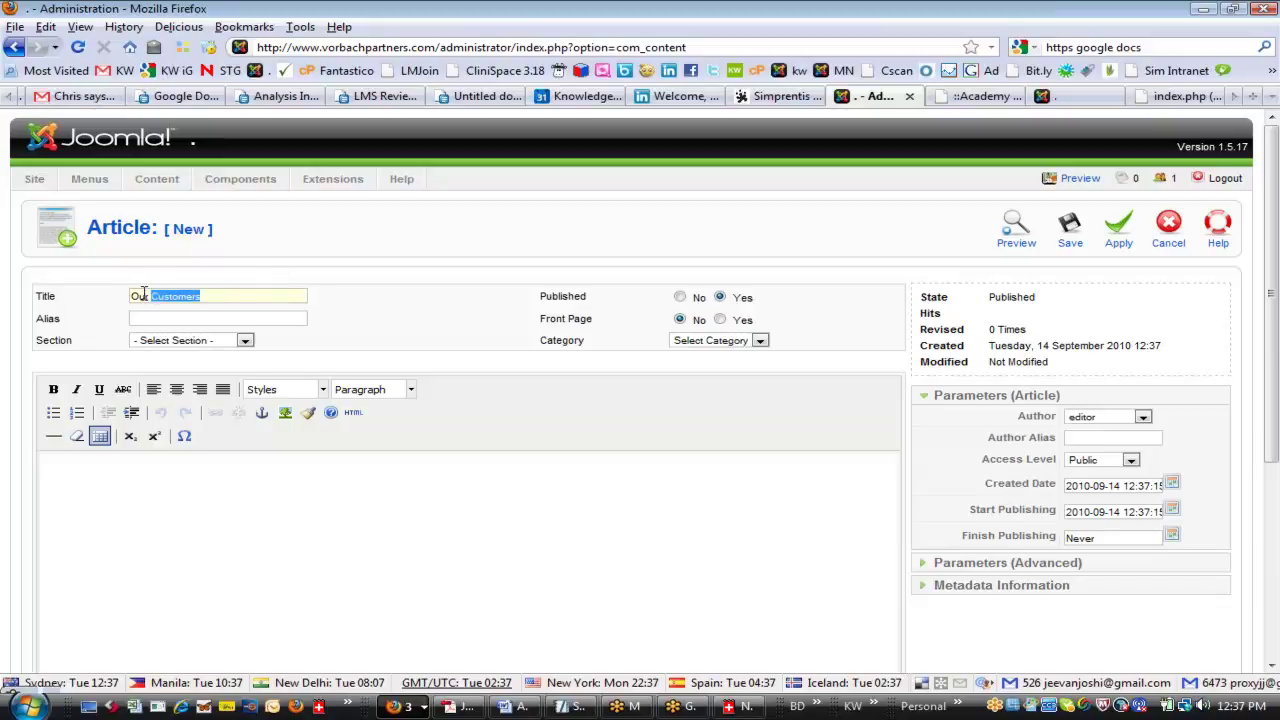
{"action": "left_click", "coordinate": [219, 321]}
{"action": "key", "text": "ctrl+v"}
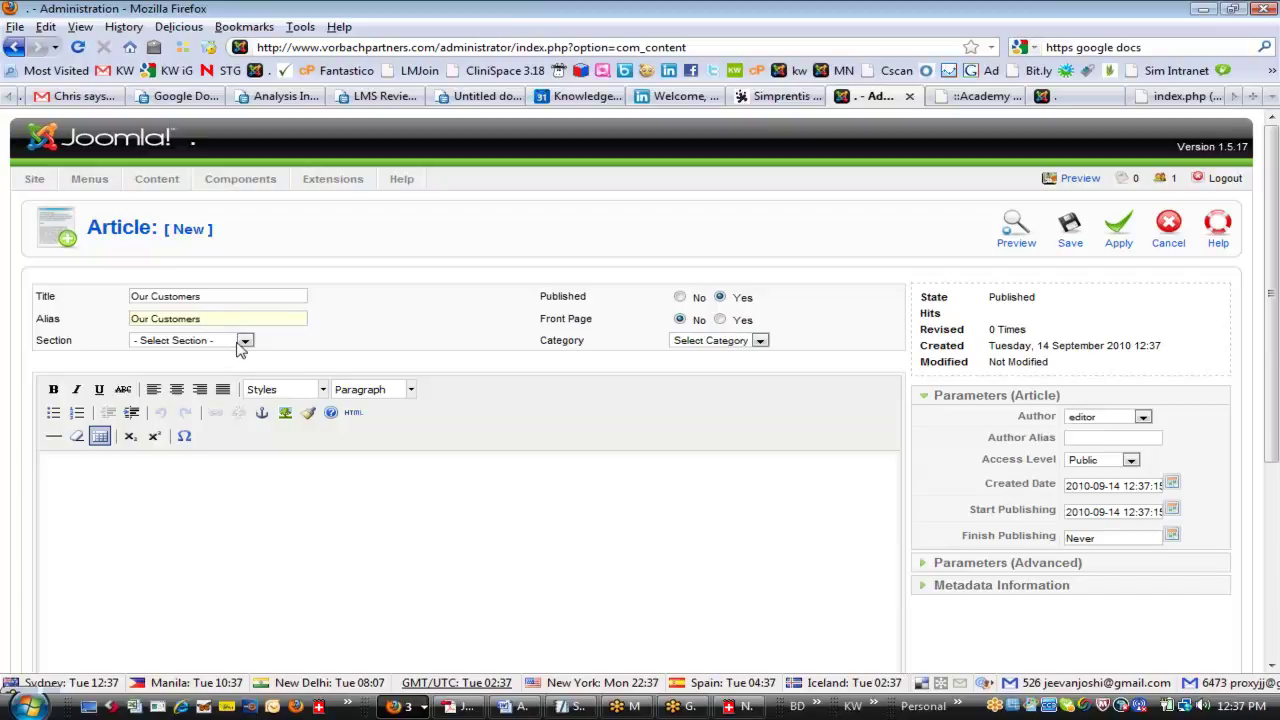
- Assign the new article to the Company Information section and the Company Information category
{"action": "left_click", "coordinate": [244, 340]}
{"action": "left_click", "coordinate": [200, 382]}
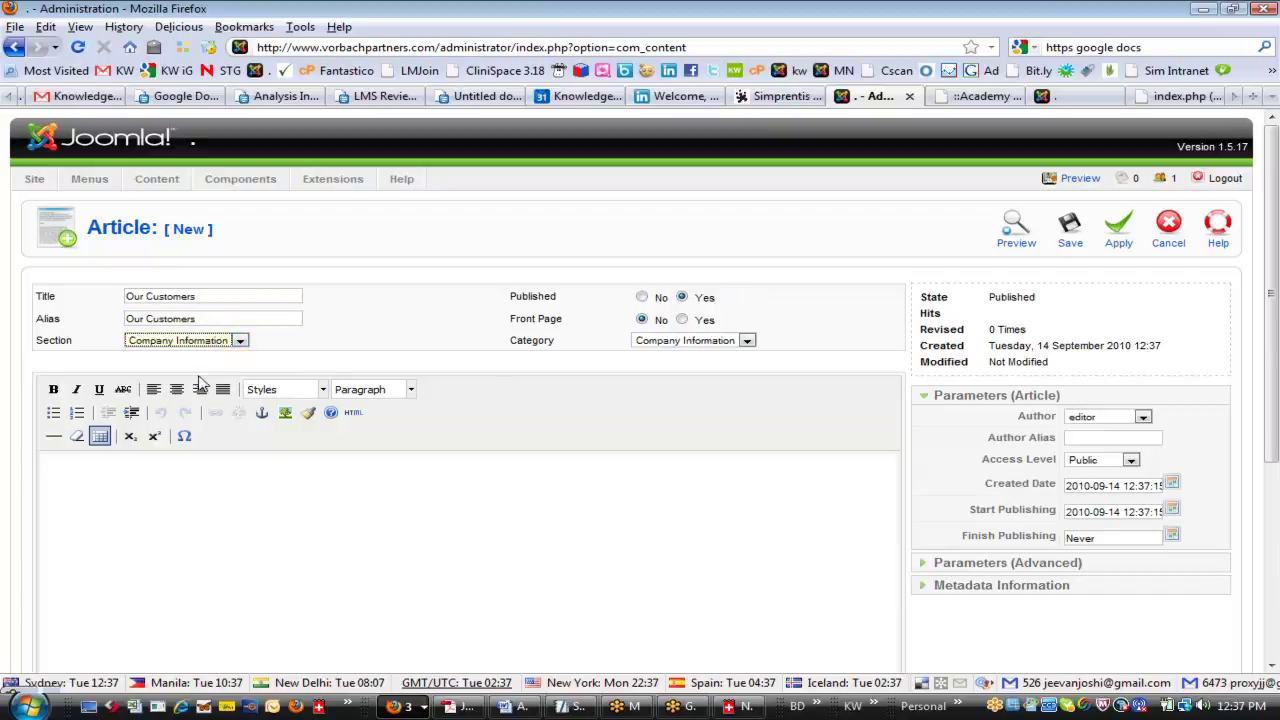
{"action": "left_click", "coordinate": [688, 340]}
{"action": "left_click", "coordinate": [662, 365]}
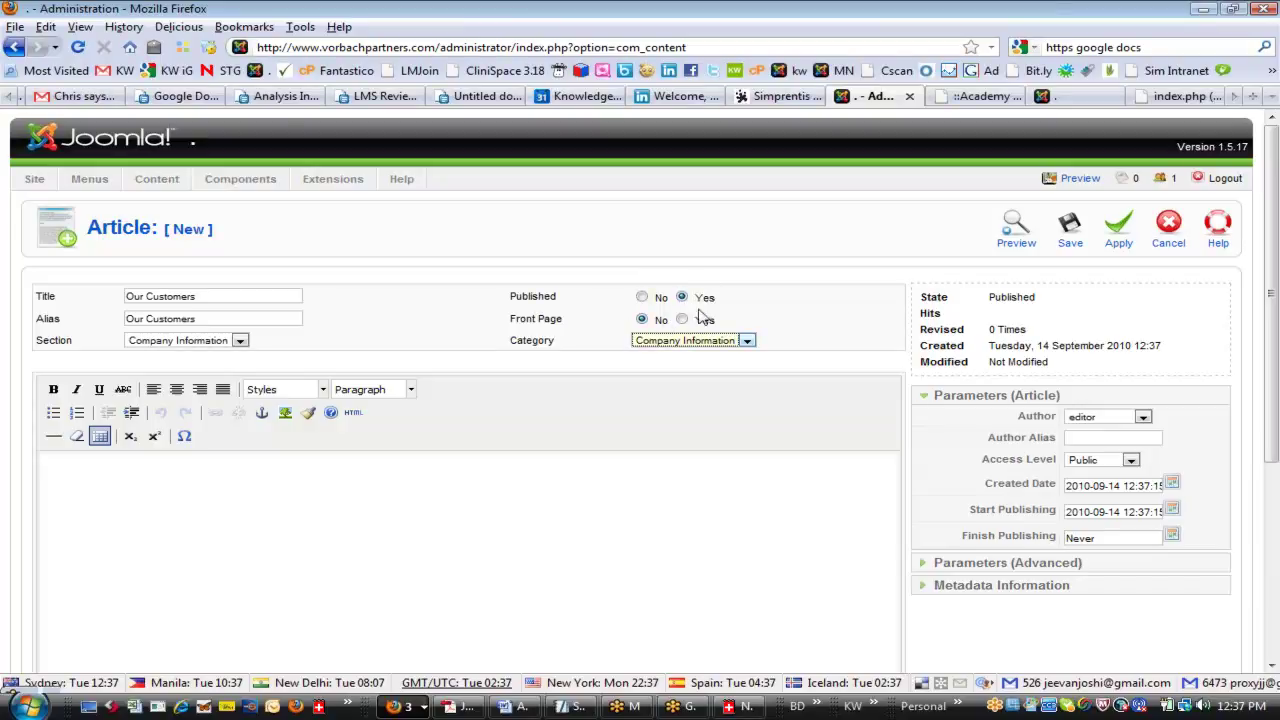
- Write "Customers" followed by the numbers 1, 2 and 3 on separate lines as the article body, expand the advanced parameters, and save
{"action": "left_click", "coordinate": [398, 483]}
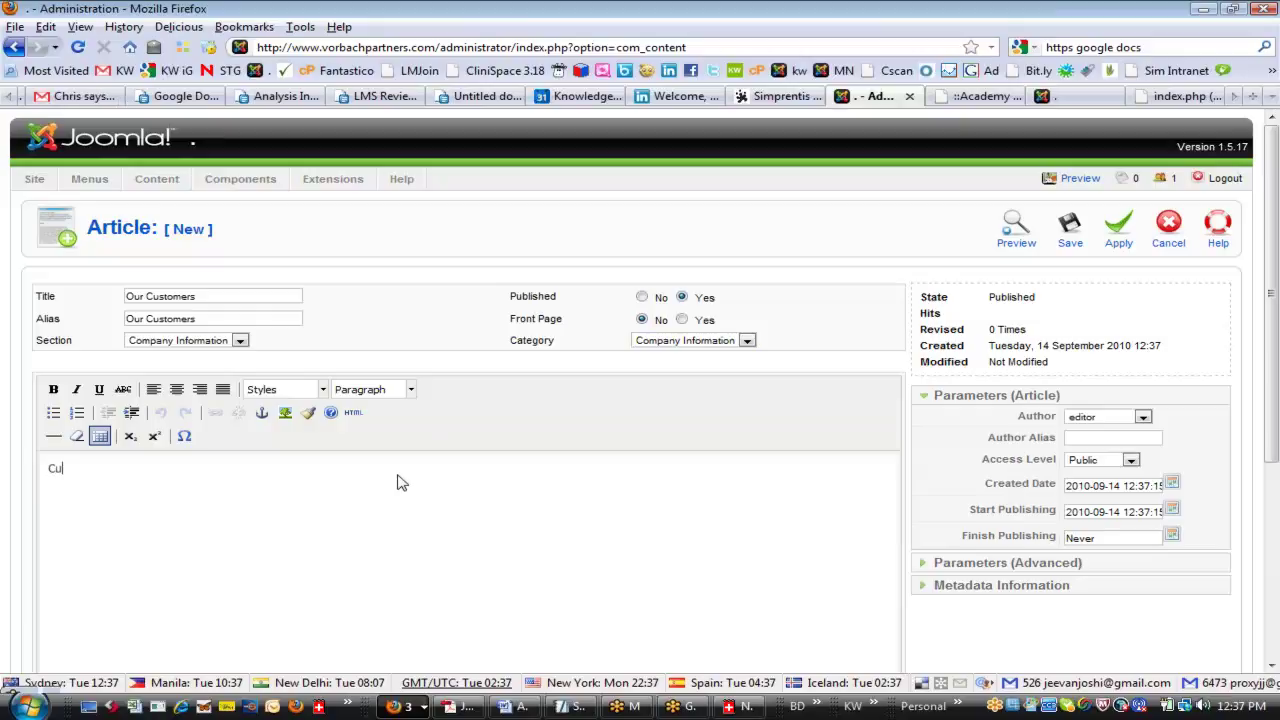
{"action": "type", "text": "Customers"}
{"action": "key", "text": "Return"}
{"action": "key", "text": "Return"}
{"action": "key", "text": "Return"}
{"action": "left_click", "coordinate": [1007, 564]}
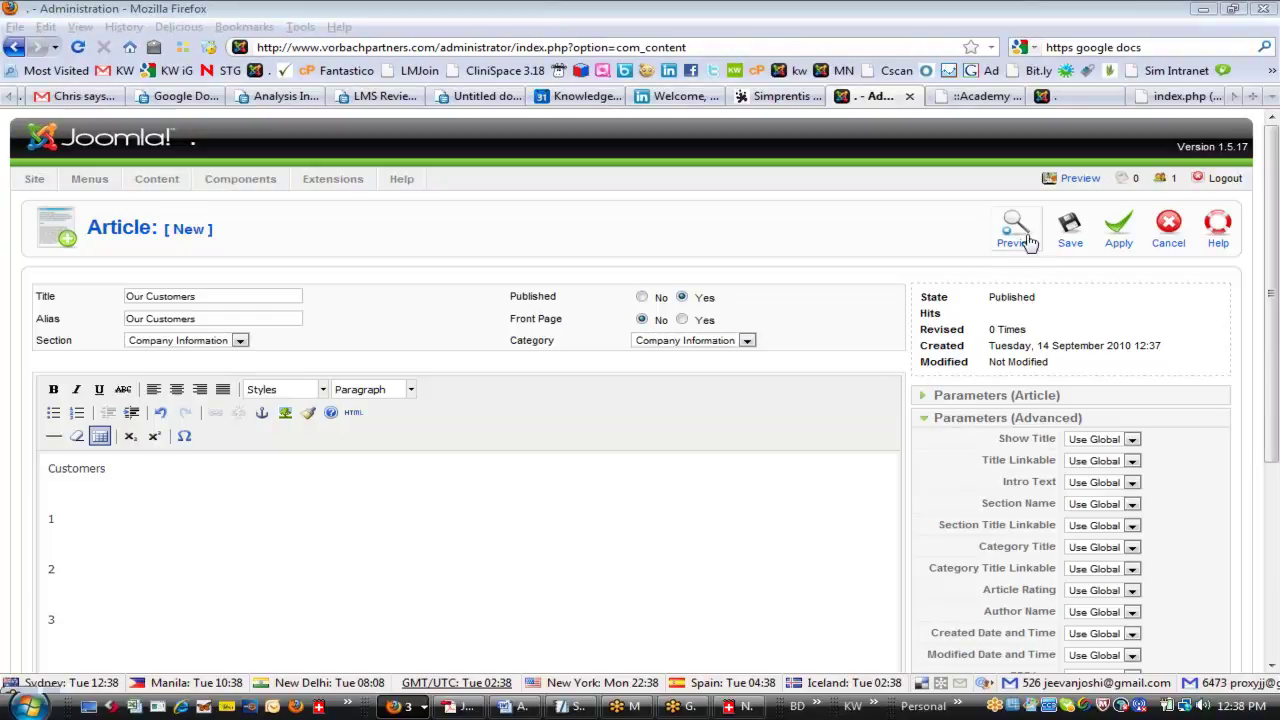
{"action": "left_click", "coordinate": [1064, 243]}
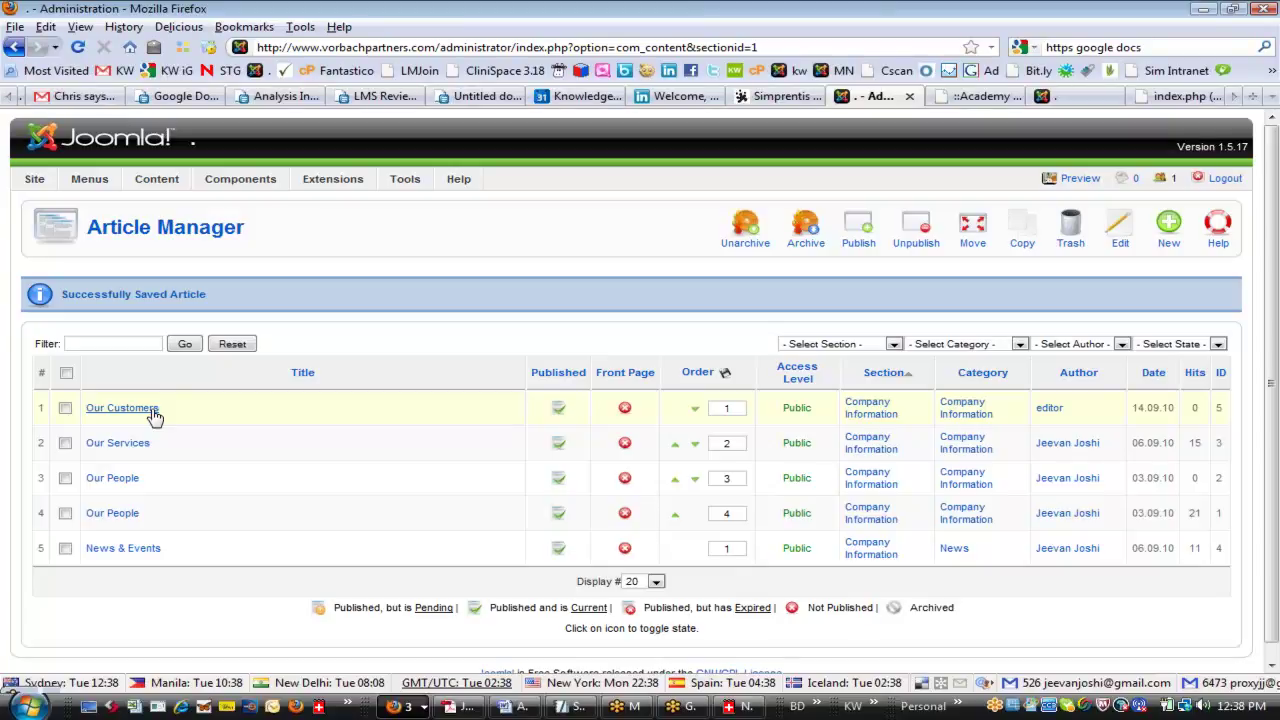
- Open the Menu Manager and look at the Main Menu on the public site
{"action": "mouse_move", "coordinate": [95, 186]}
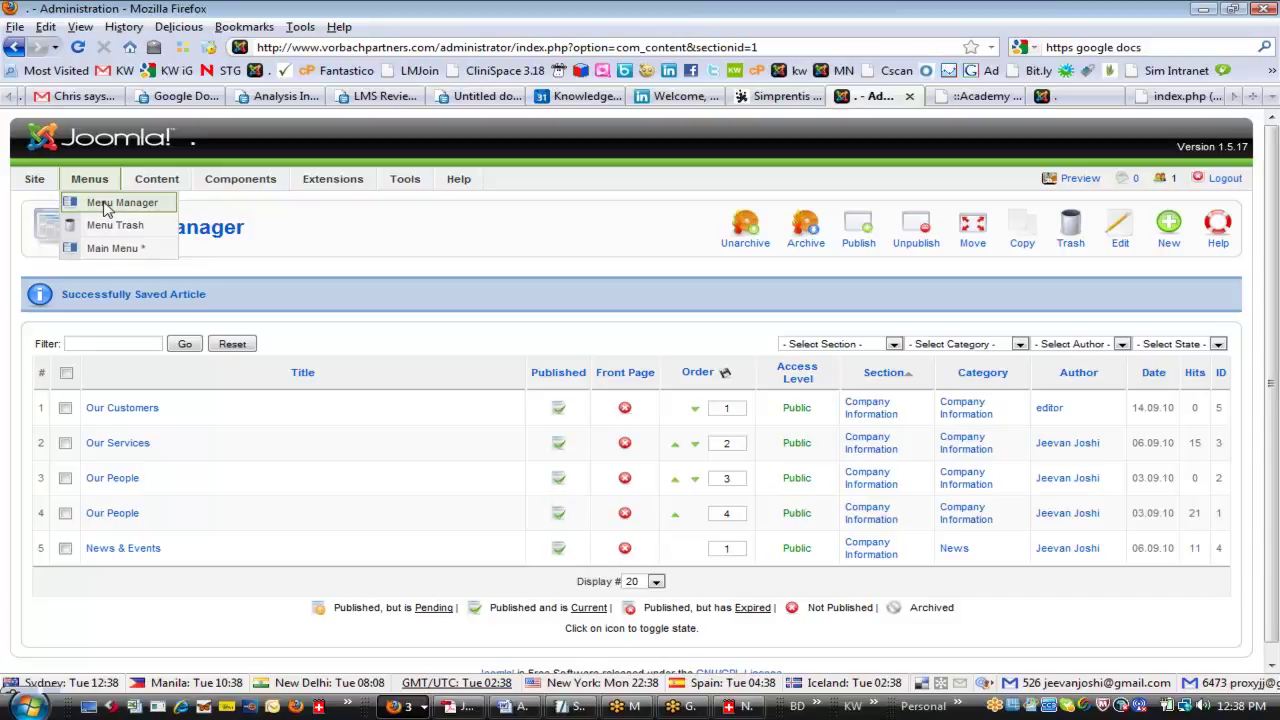
{"action": "left_click", "coordinate": [105, 207]}
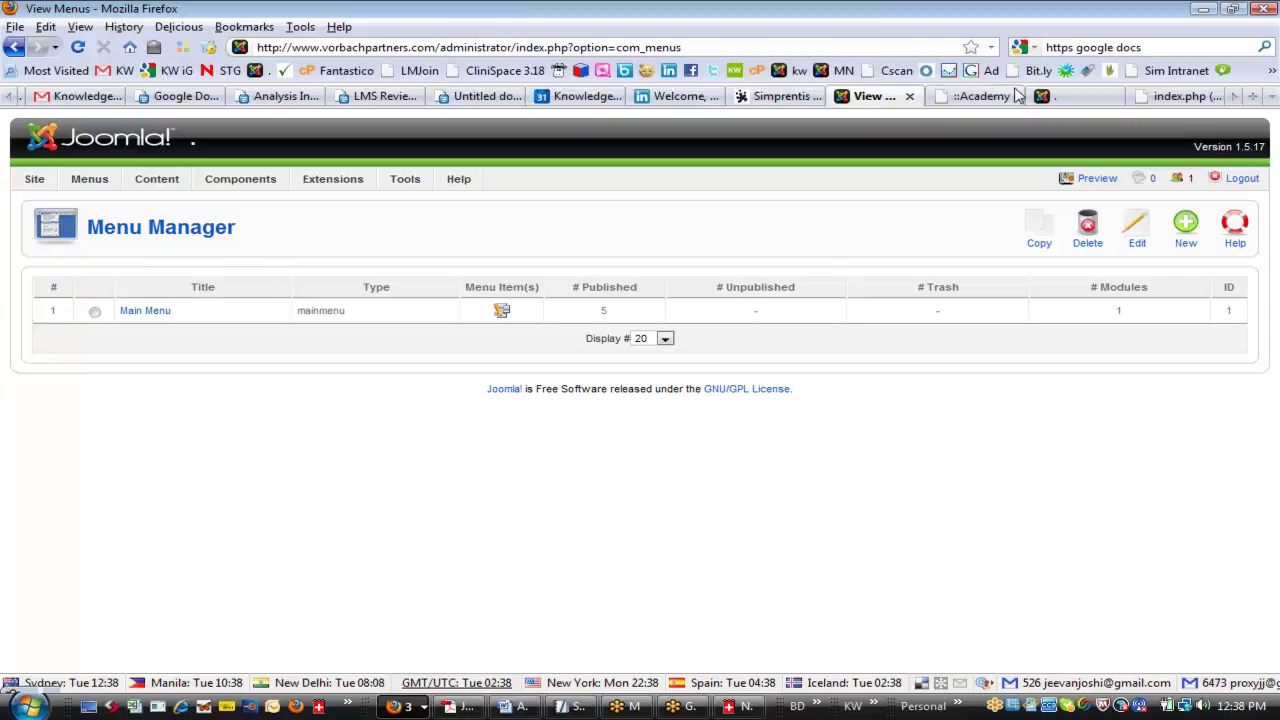
{"action": "left_click", "coordinate": [1055, 100]}
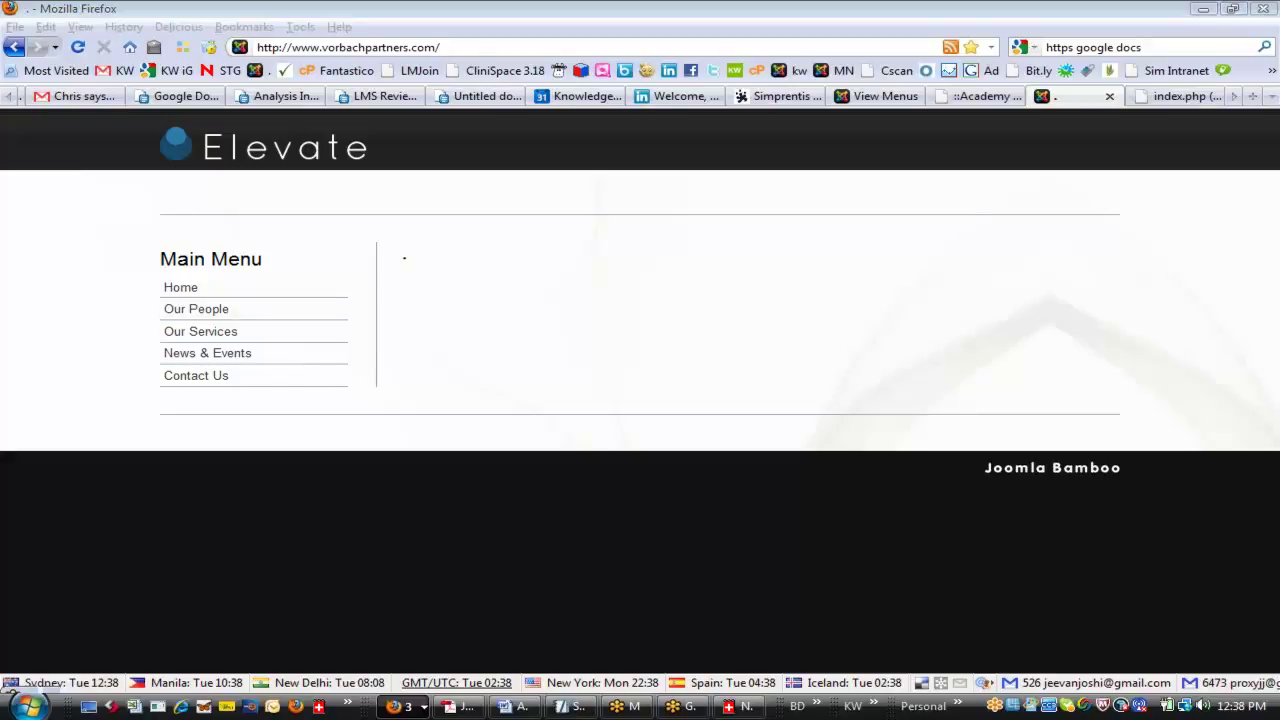
{"action": "mouse_move", "coordinate": [237, 216]}
{"action": "left_mouse_down"}
{"action": "mouse_move", "coordinate": [100, 230]}
{"action": "mouse_move", "coordinate": [255, 408]}
{"action": "mouse_move", "coordinate": [349, 283]}
{"action": "mouse_move", "coordinate": [240, 205]}
{"action": "left_mouse_up"}
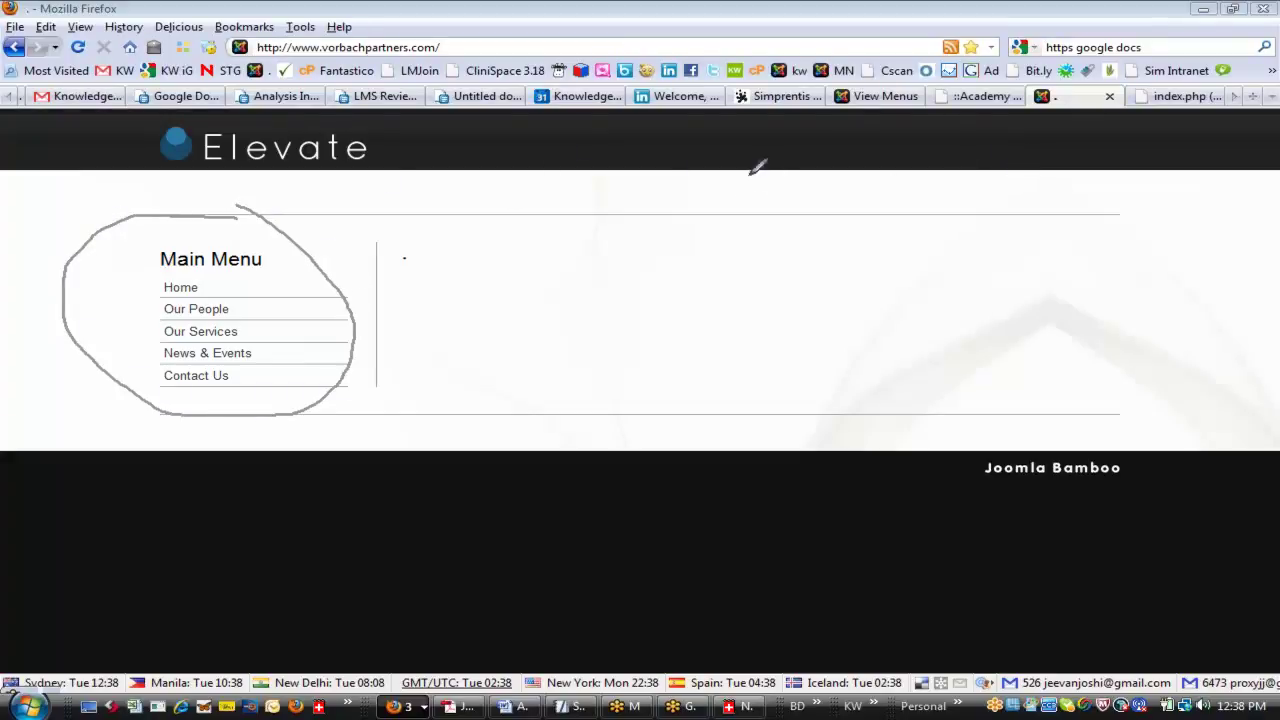
{"action": "mouse_move", "coordinate": [955, 177]}
{"action": "left_mouse_down"}
{"action": "mouse_move", "coordinate": [745, 176]}
{"action": "mouse_move", "coordinate": [748, 196]}
{"action": "mouse_move", "coordinate": [1143, 189]}
{"action": "mouse_move", "coordinate": [943, 171]}
{"action": "left_mouse_up"}
{"action": "left_click_drag", "start_coordinate": [845, 178], "coordinate": [853, 205]}
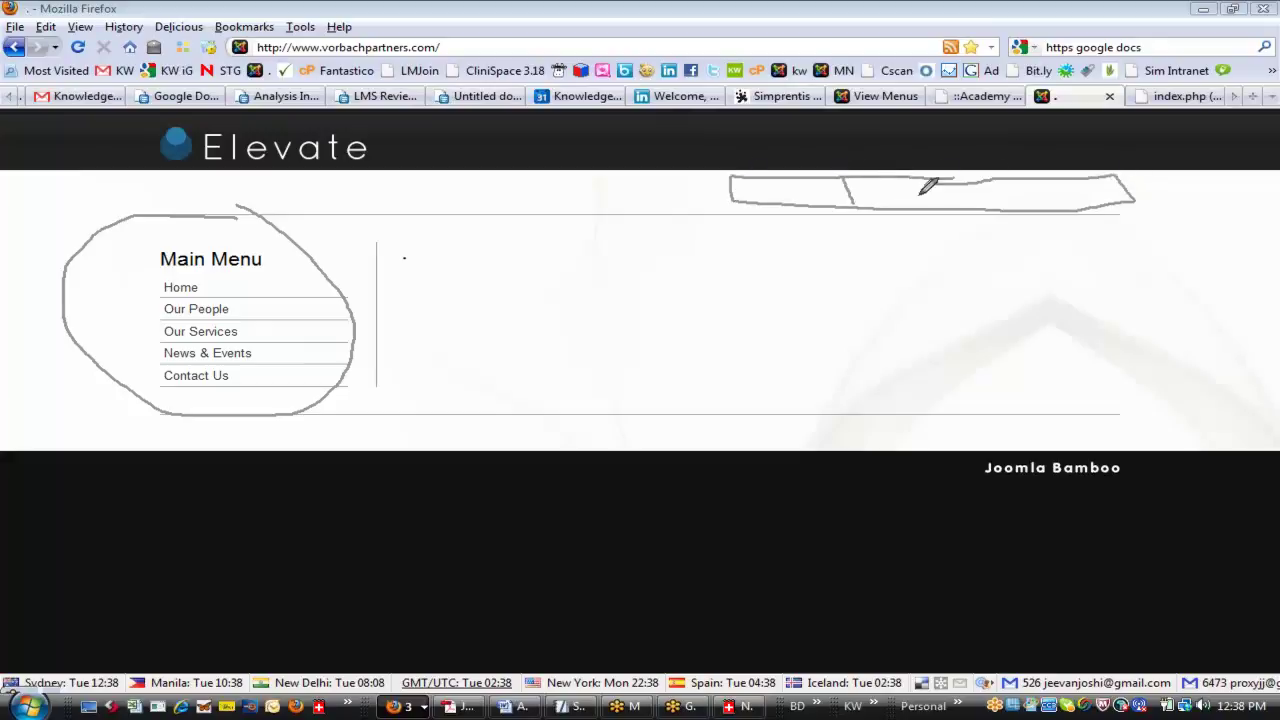
{"action": "left_click_drag", "start_coordinate": [940, 180], "coordinate": [955, 210]}
{"action": "left_click_drag", "start_coordinate": [1034, 190], "coordinate": [1043, 205]}
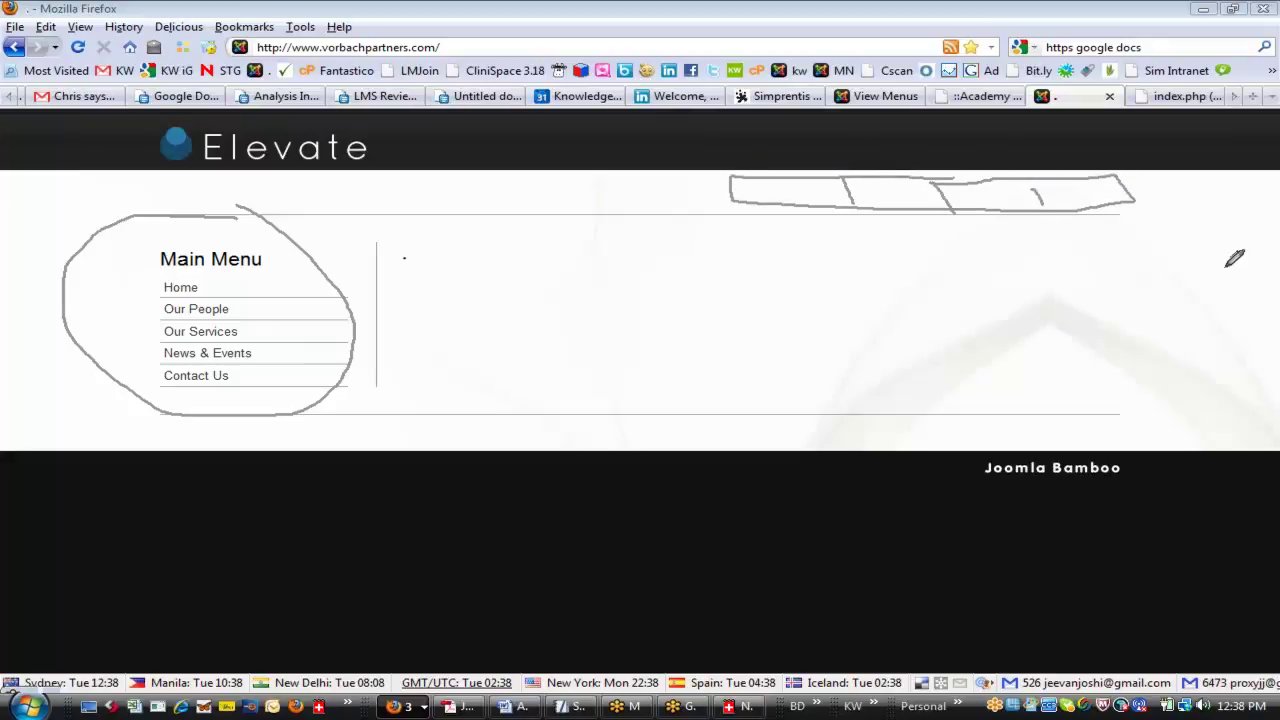
{"action": "mouse_move", "coordinate": [1220, 258]}
{"action": "left_mouse_down"}
{"action": "mouse_move", "coordinate": [1174, 258]}
{"action": "mouse_move", "coordinate": [1260, 350]}
{"action": "mouse_move", "coordinate": [1240, 258]}
{"action": "mouse_move", "coordinate": [1212, 320]}
{"action": "mouse_move", "coordinate": [1248, 350]}
{"action": "left_mouse_up"}
{"action": "left_click_drag", "start_coordinate": [1180, 262], "coordinate": [1174, 270]}
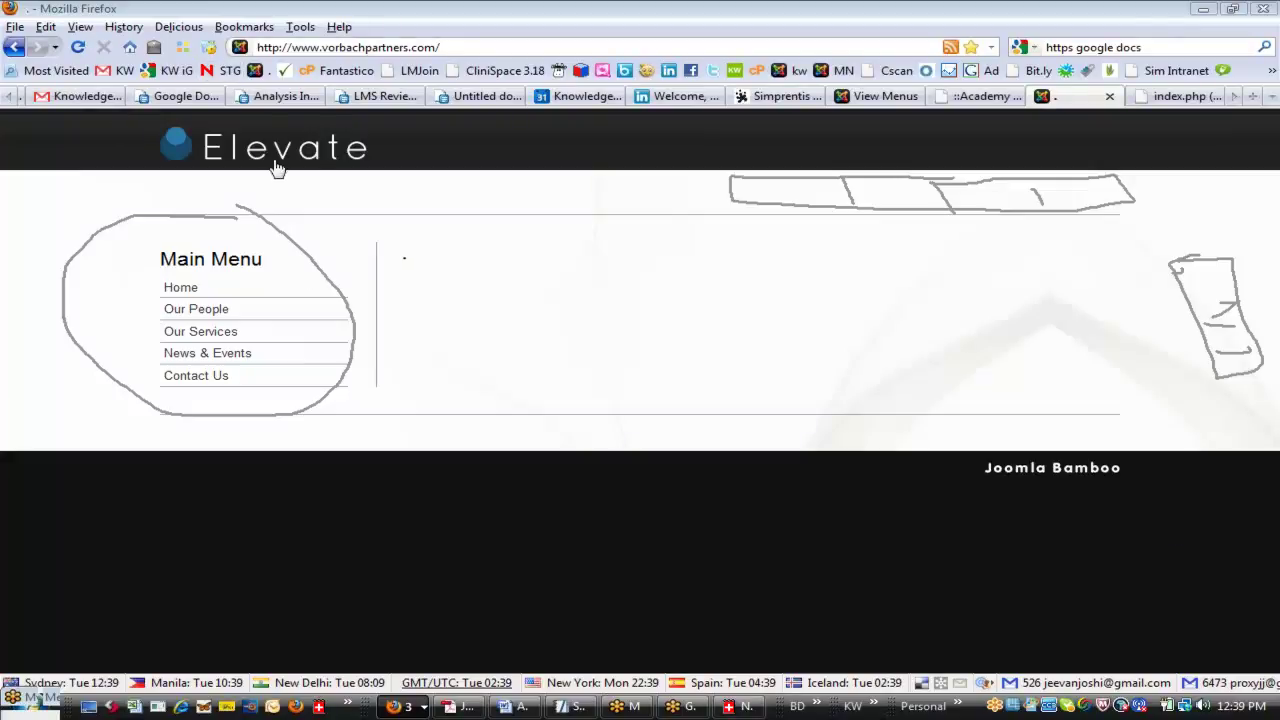
- Open the list of Main Menu items in the administration and compare it with the menu on the public site
{"action": "left_click", "coordinate": [985, 96]}
{"action": "left_click", "coordinate": [895, 96]}
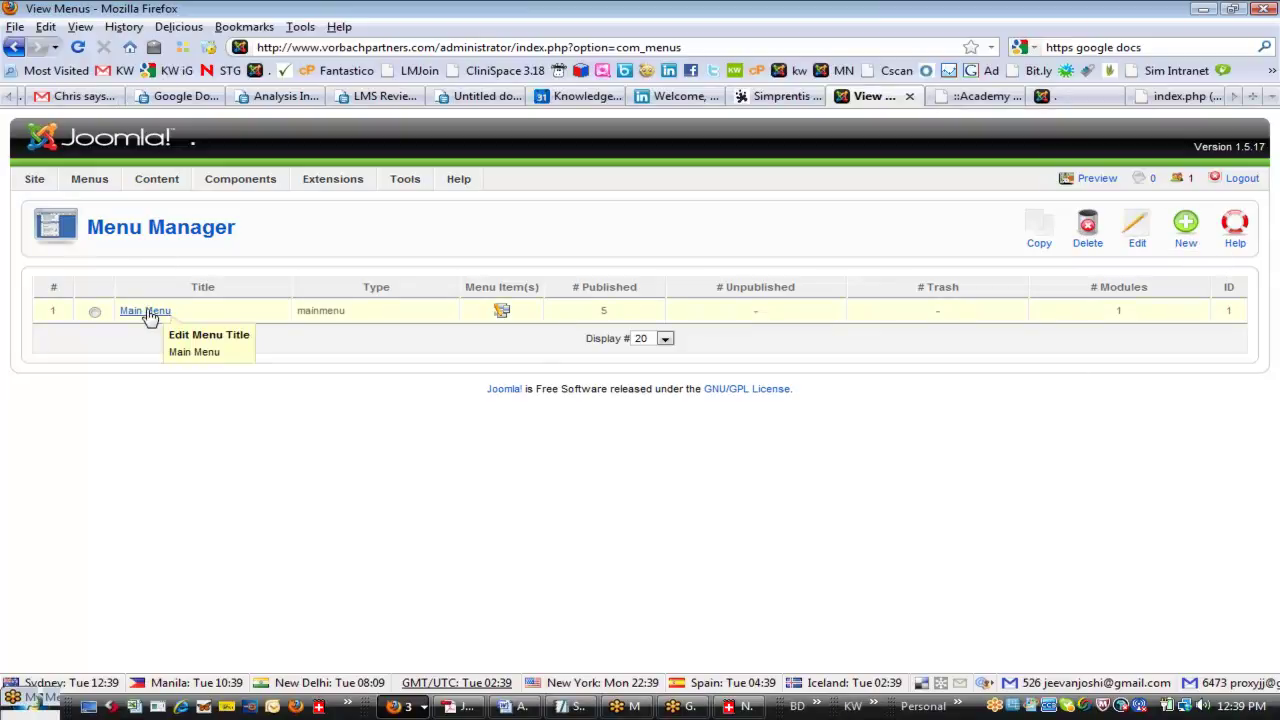
{"action": "left_click", "coordinate": [1037, 102]}
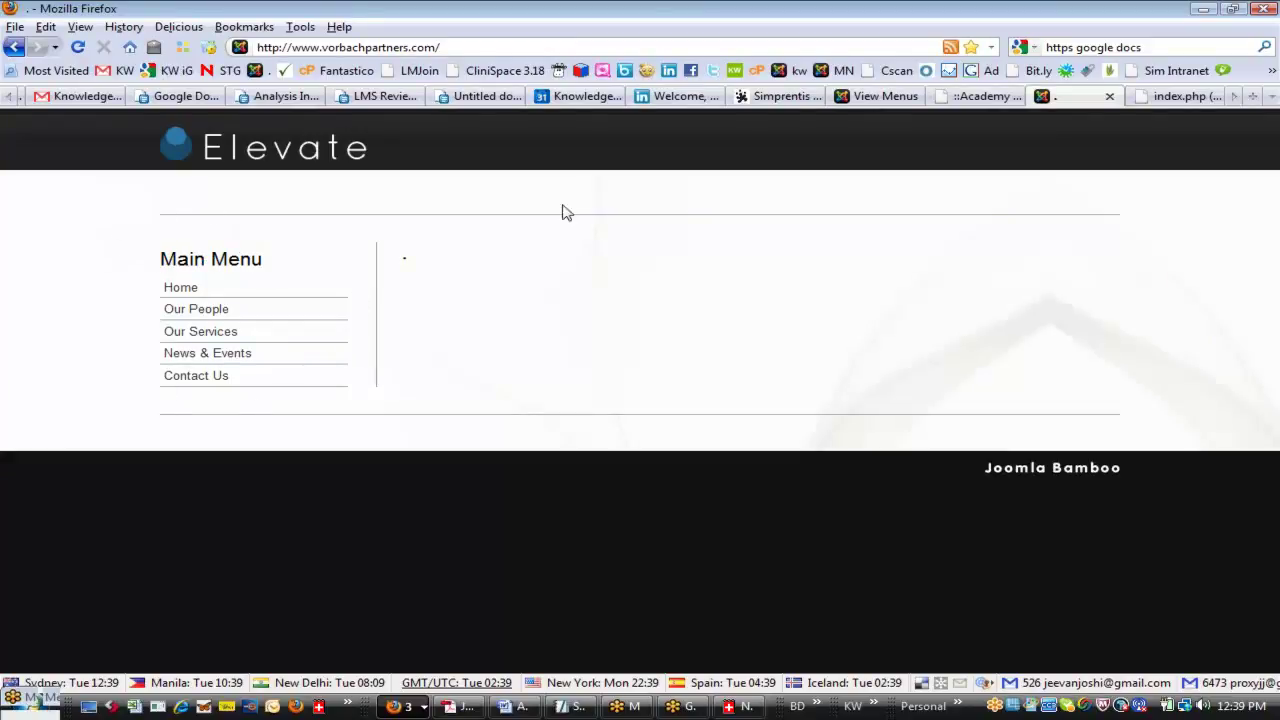
{"action": "left_click", "coordinate": [862, 101]}
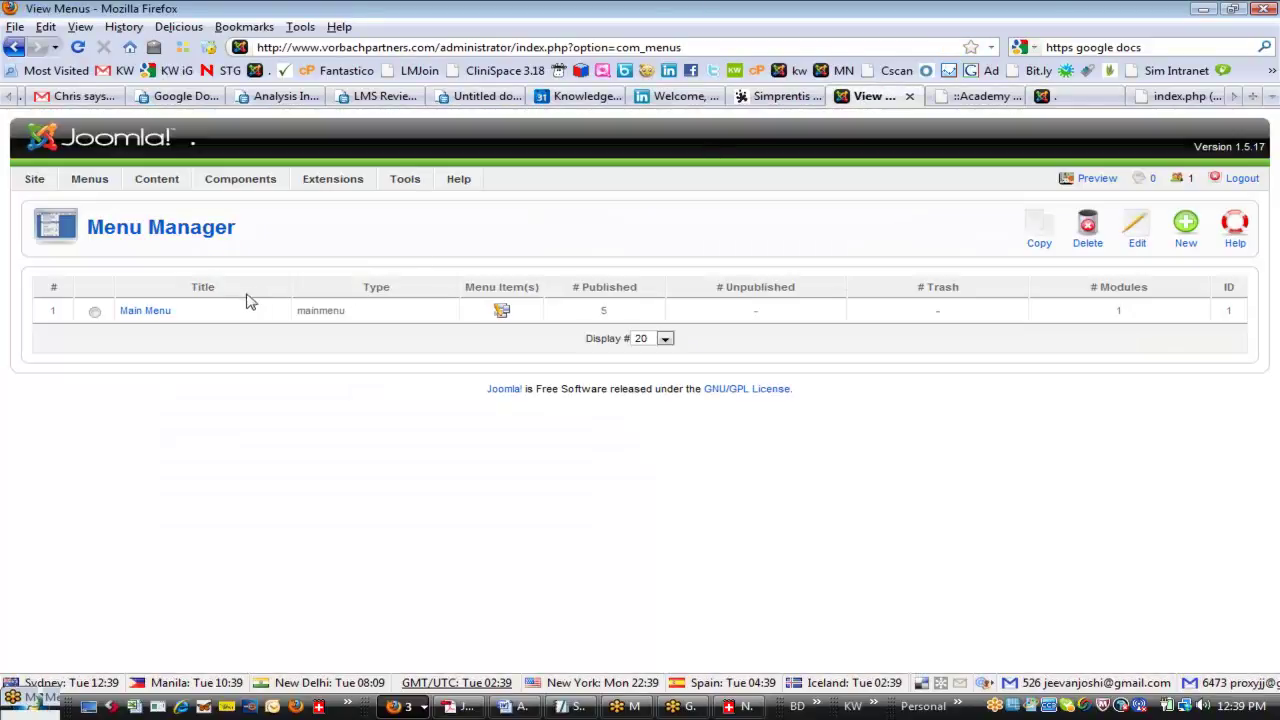
{"action": "left_click", "coordinate": [501, 312]}
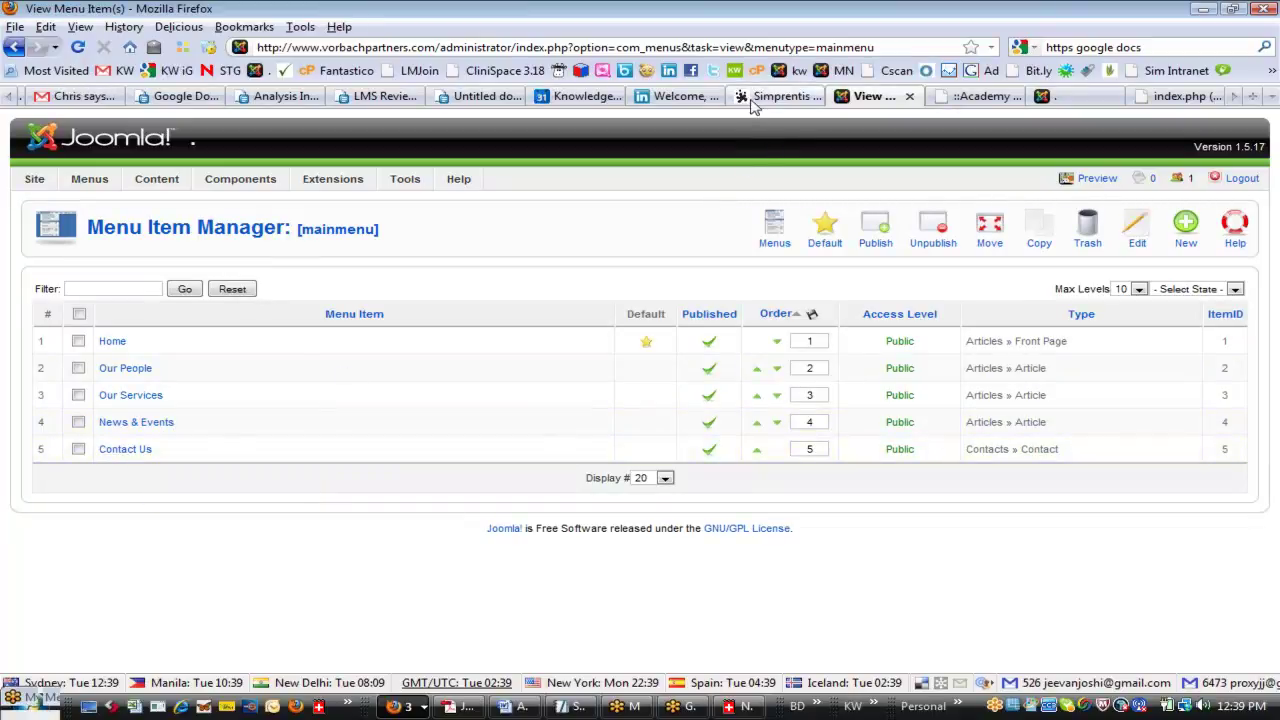
{"action": "left_click", "coordinate": [1078, 100]}
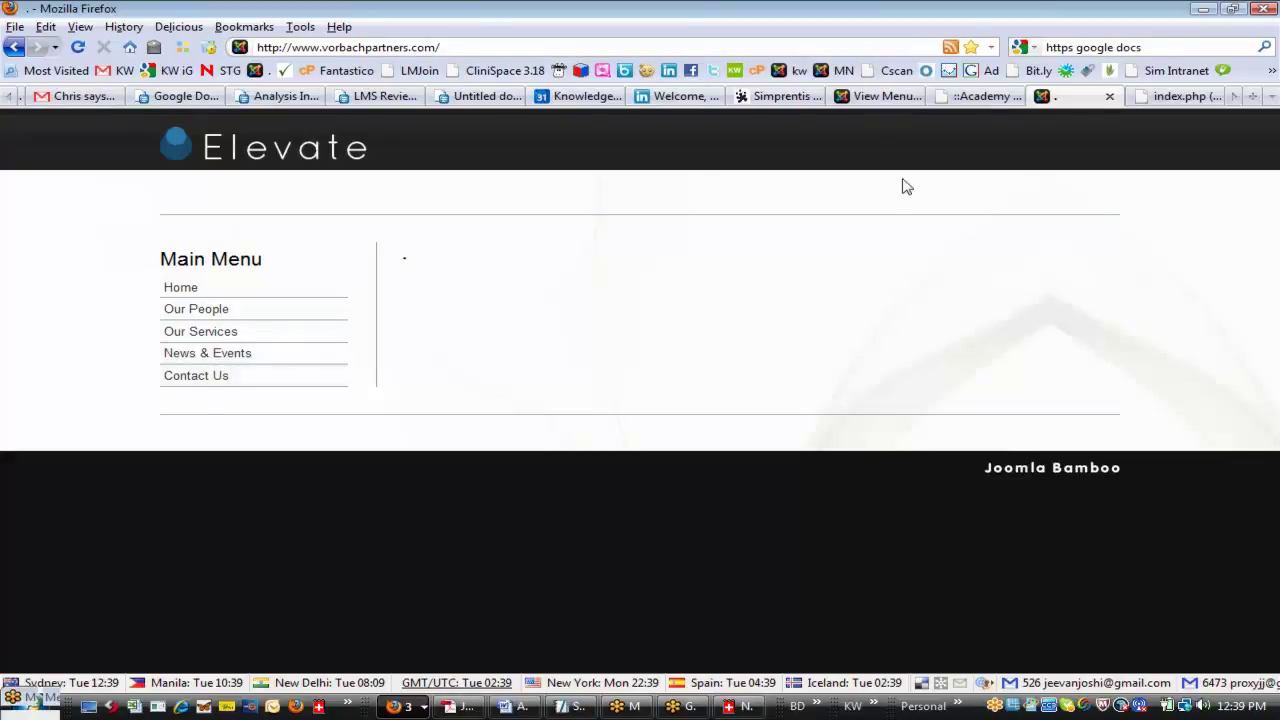
{"action": "left_click", "coordinate": [873, 100]}
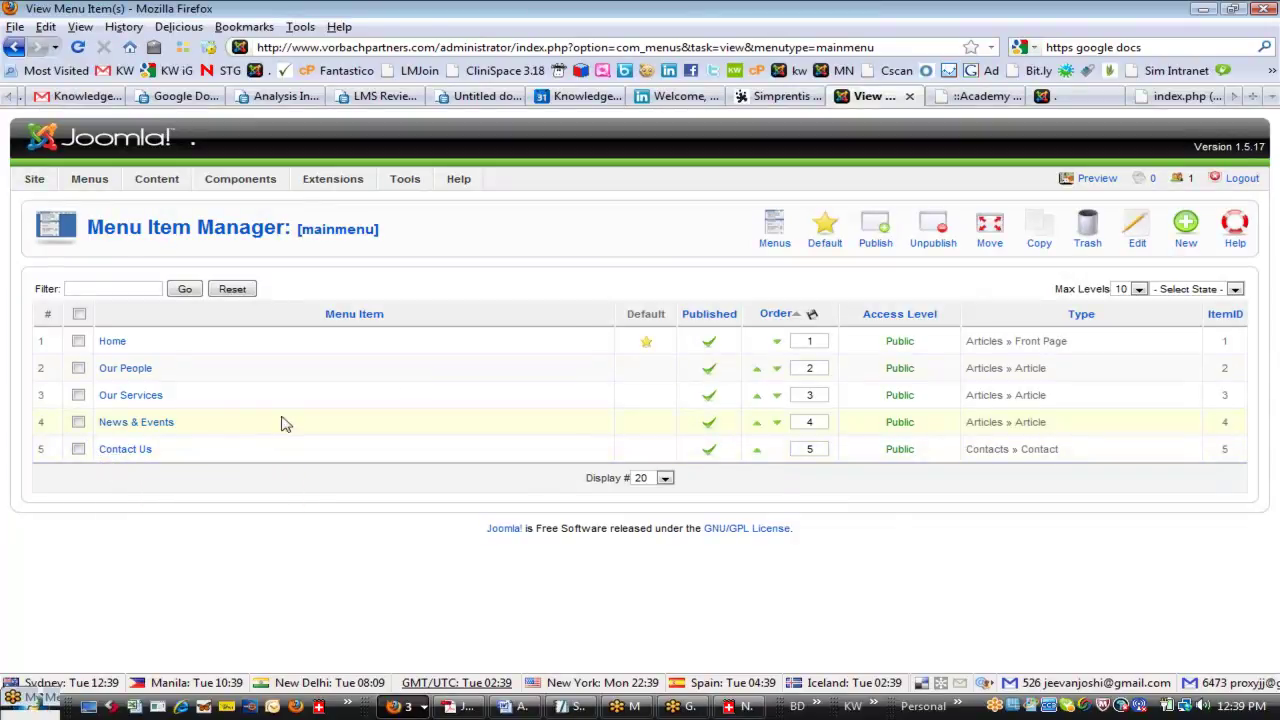
- Create a new Main Menu item of the Article Layout type and link it to the Our Customers article
{"action": "left_click", "coordinate": [1170, 240]}
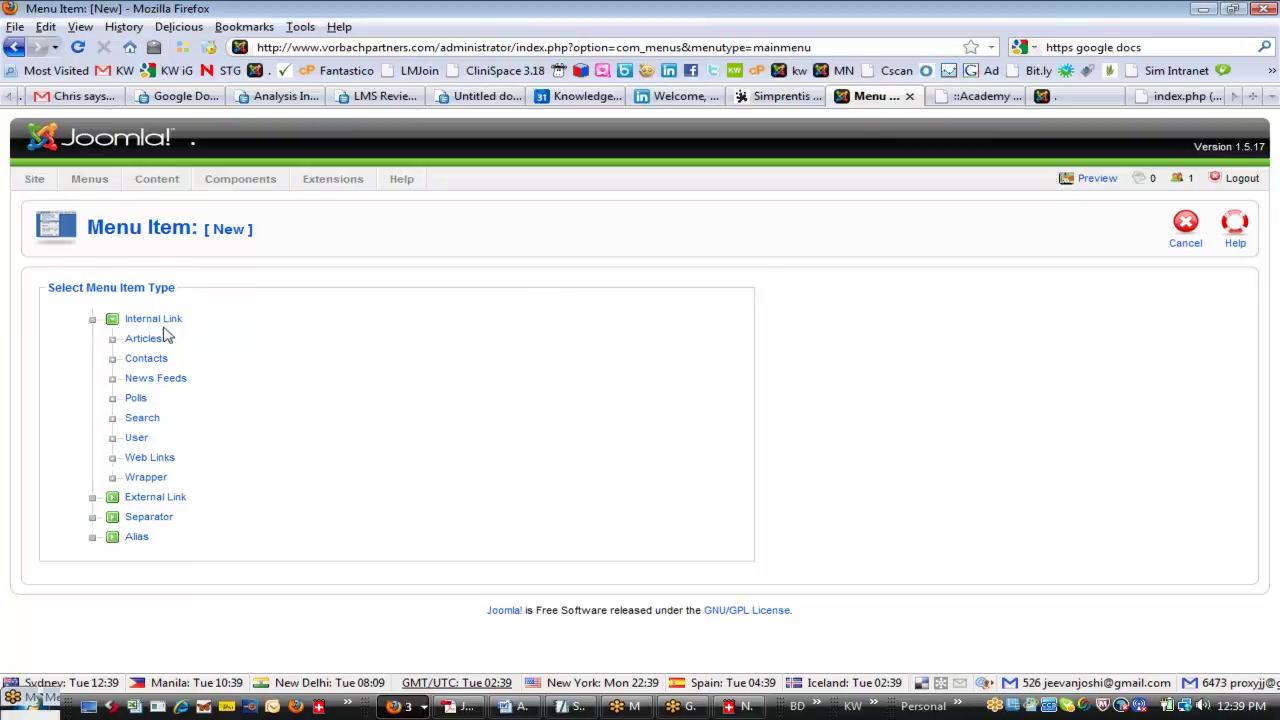
{"action": "left_click", "coordinate": [158, 342]}
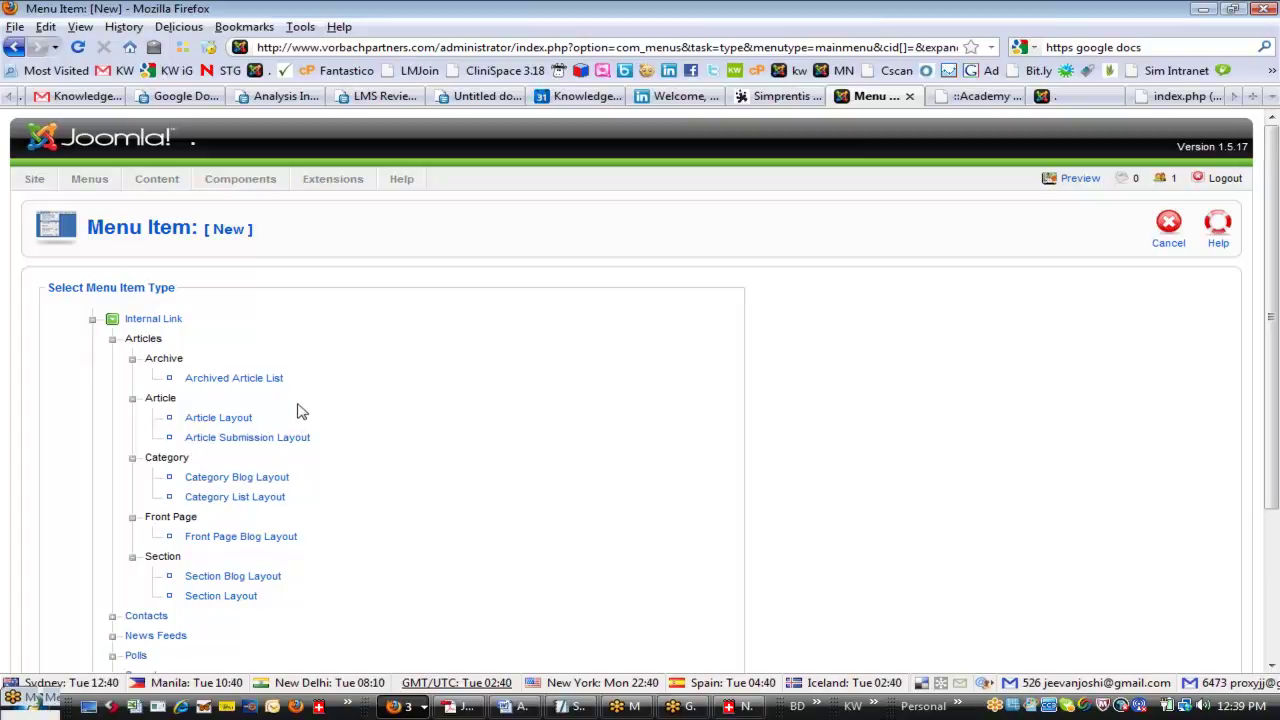
{"action": "left_click", "coordinate": [221, 420]}
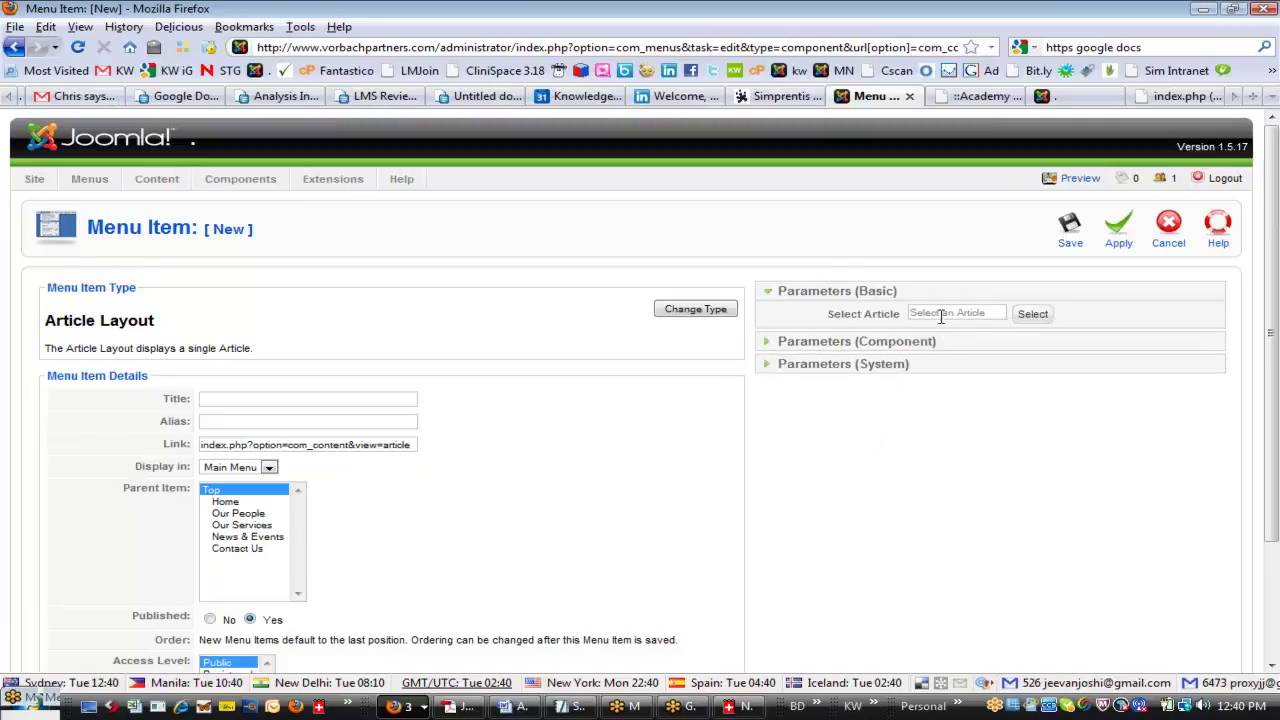
{"action": "left_click", "coordinate": [1020, 320]}
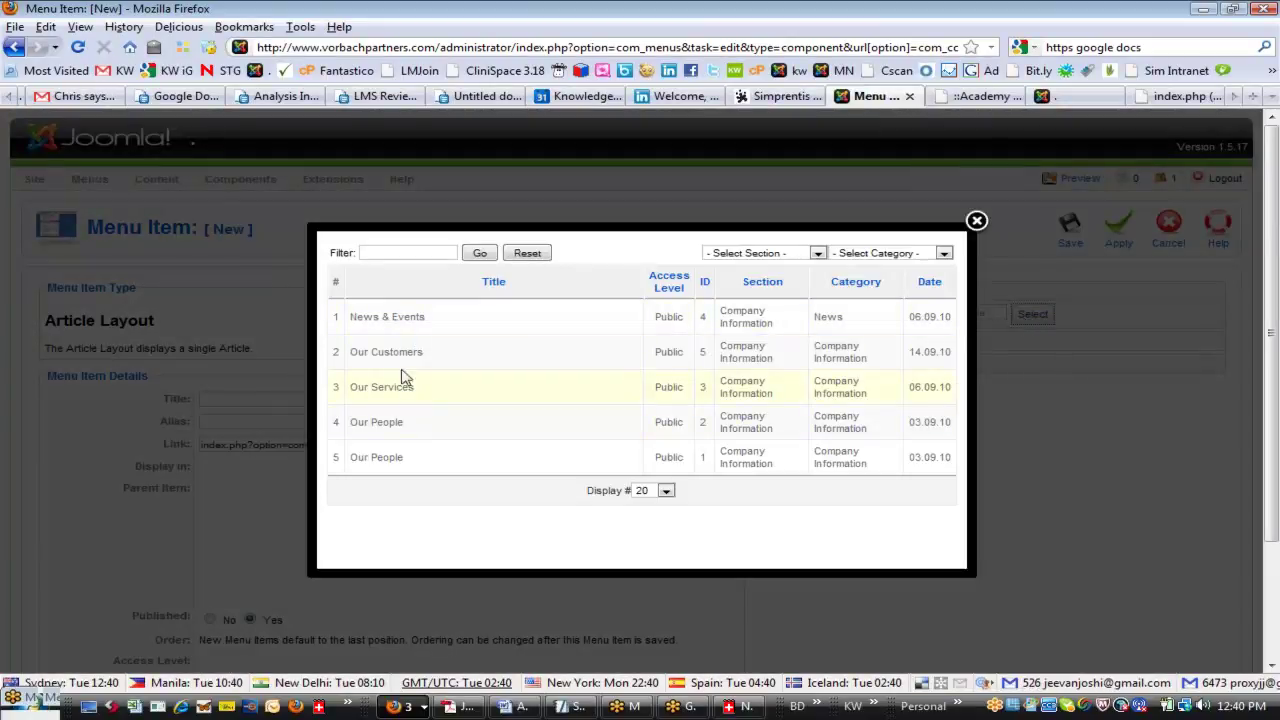
{"action": "left_click", "coordinate": [402, 354]}
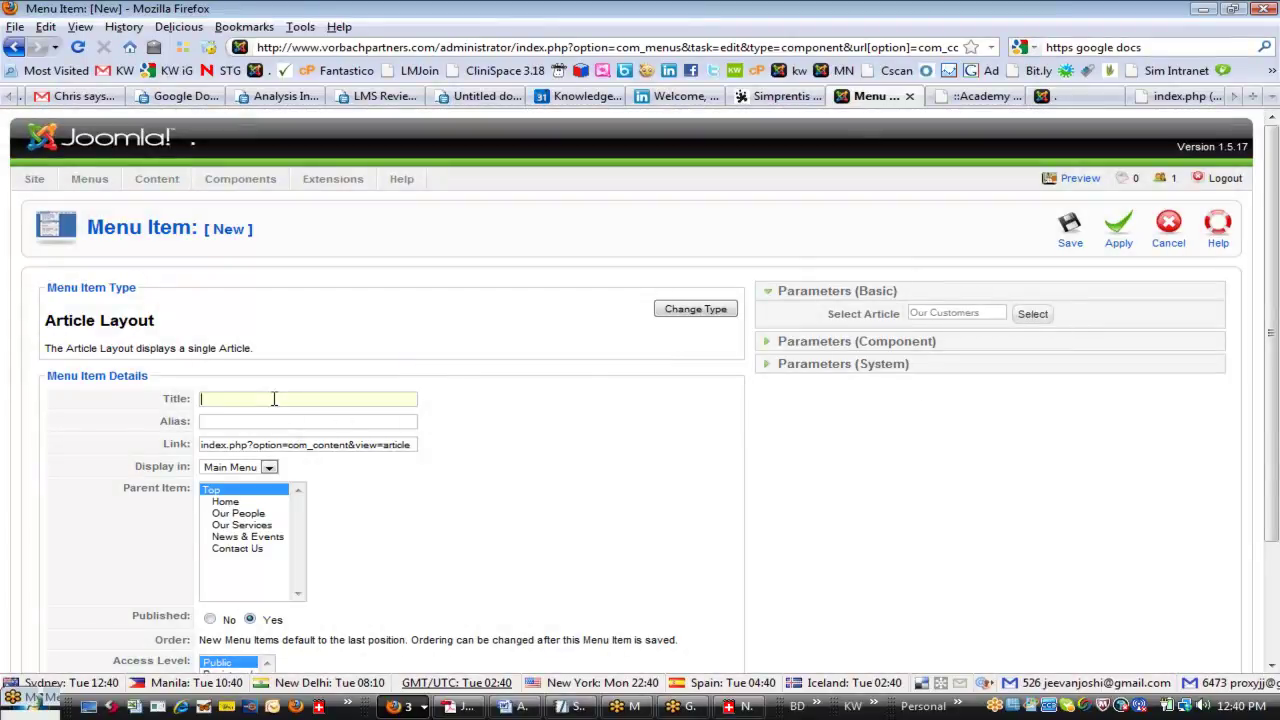
- Title the menu item "Customers", copy the same text into its alias, and save the item
{"action": "type", "text": "Customers"}
{"action": "left_click_drag", "start_coordinate": [274, 399], "coordinate": [155, 405]}
{"action": "key", "text": "ctrl+c"}
{"action": "left_click", "coordinate": [204, 423]}
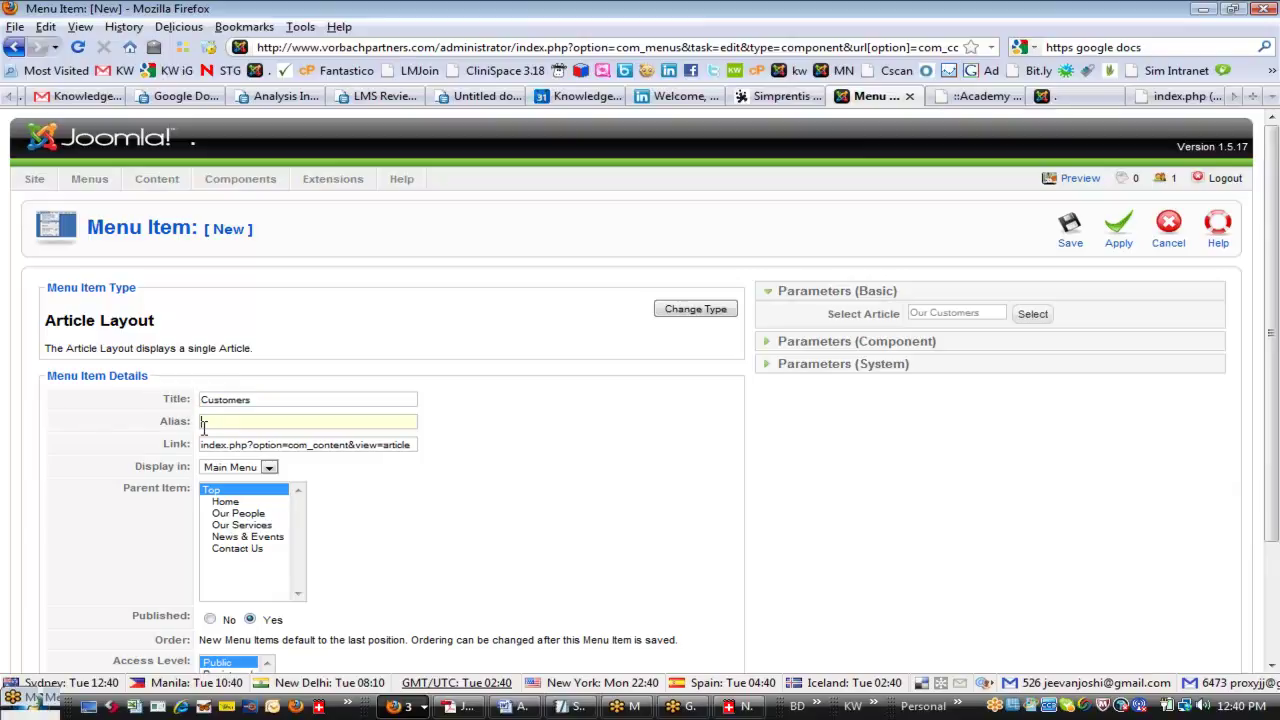
{"action": "key", "text": "ctrl+v"}
{"action": "scroll", "coordinate": [320, 511], "scroll_direction": "down", "scroll_amount": 2}
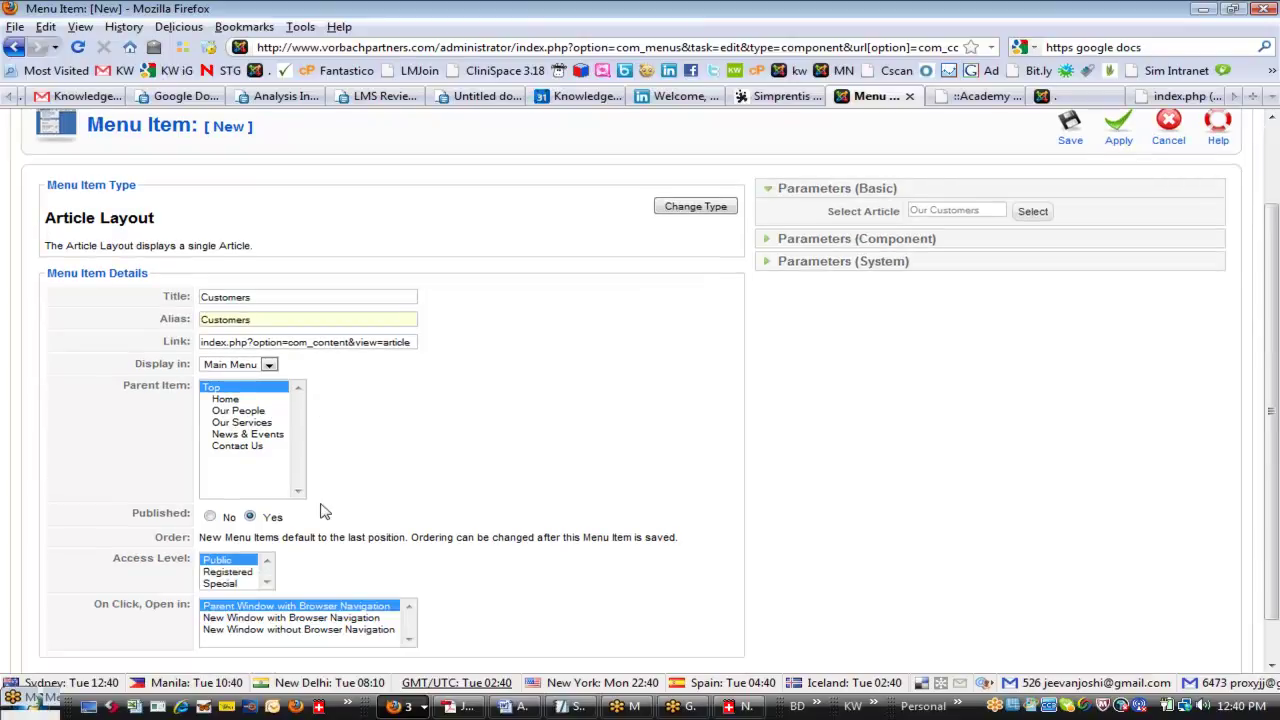
{"action": "left_click", "coordinate": [1071, 130]}
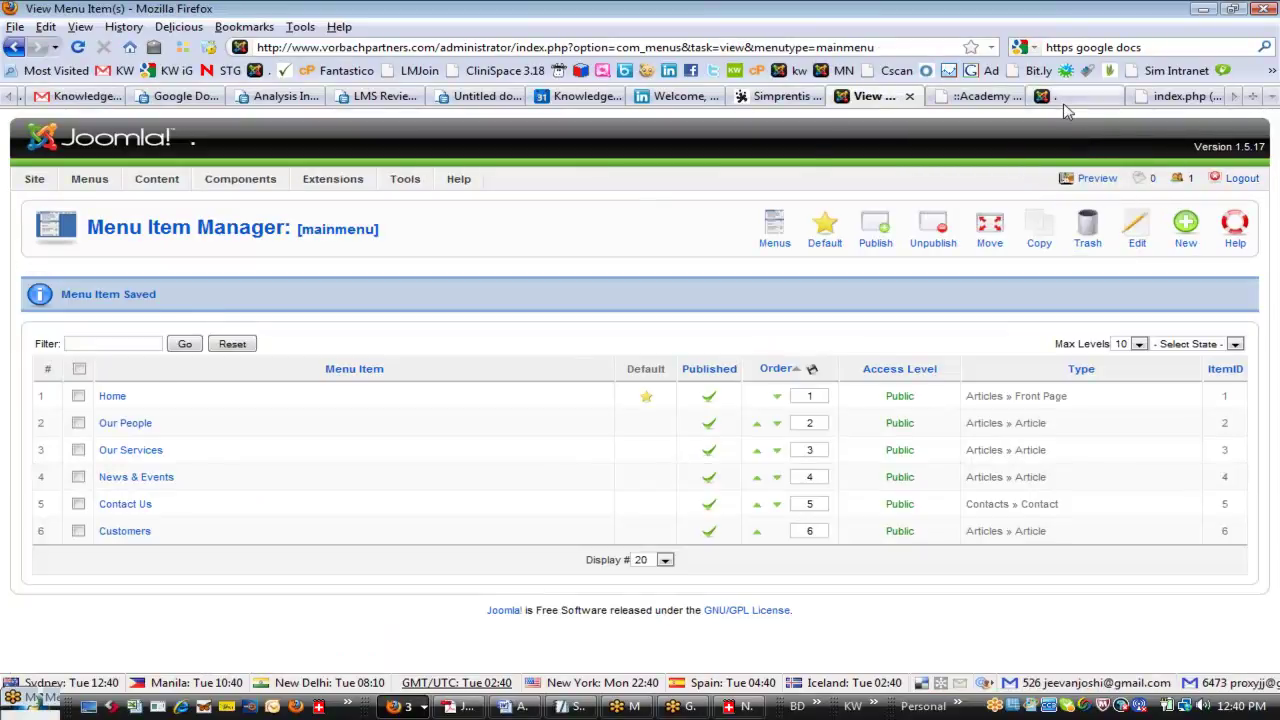
- Reload the public site and open the Customers page from its Main Menu
{"action": "left_click", "coordinate": [1058, 97]}
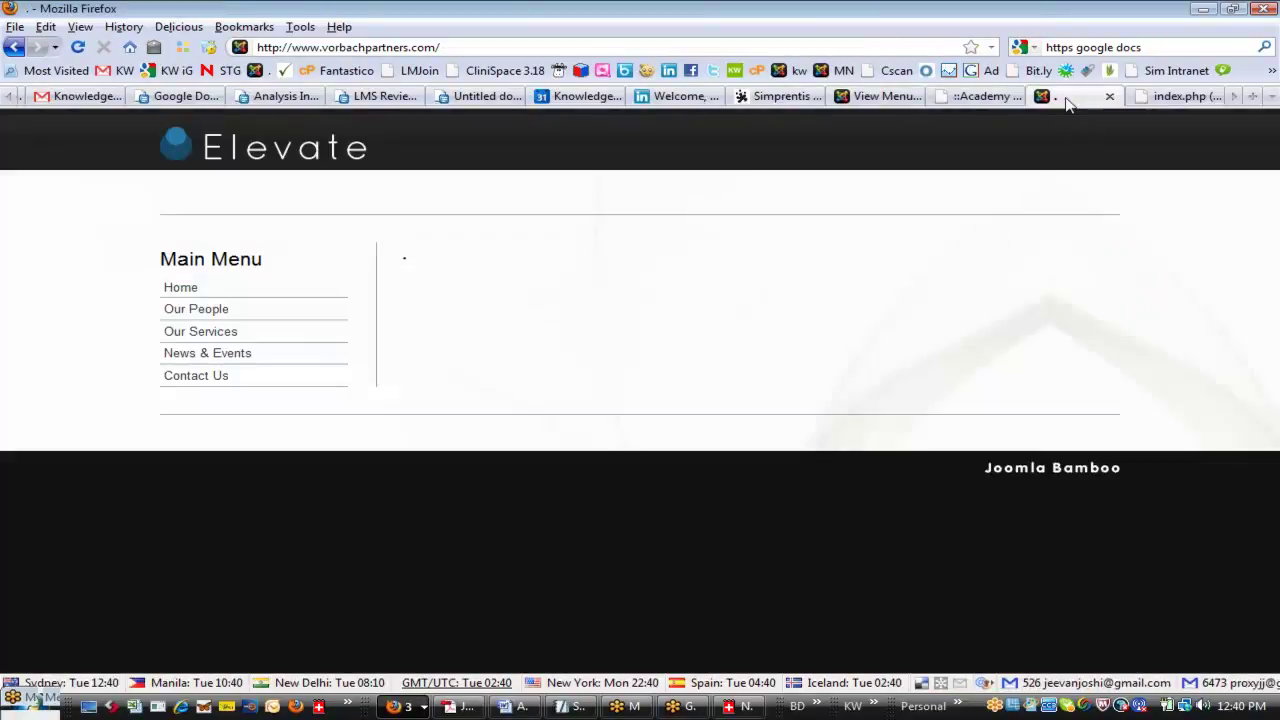
{"action": "left_click", "coordinate": [80, 47]}
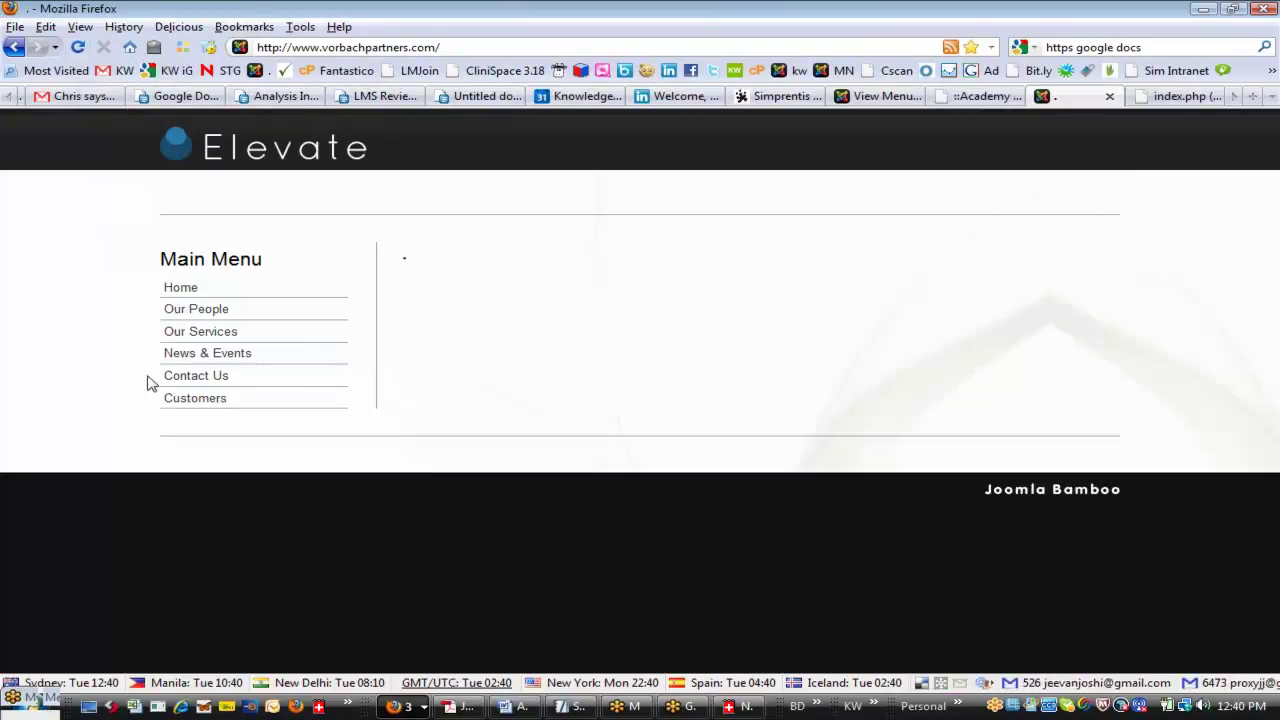
{"action": "left_click", "coordinate": [205, 405]}
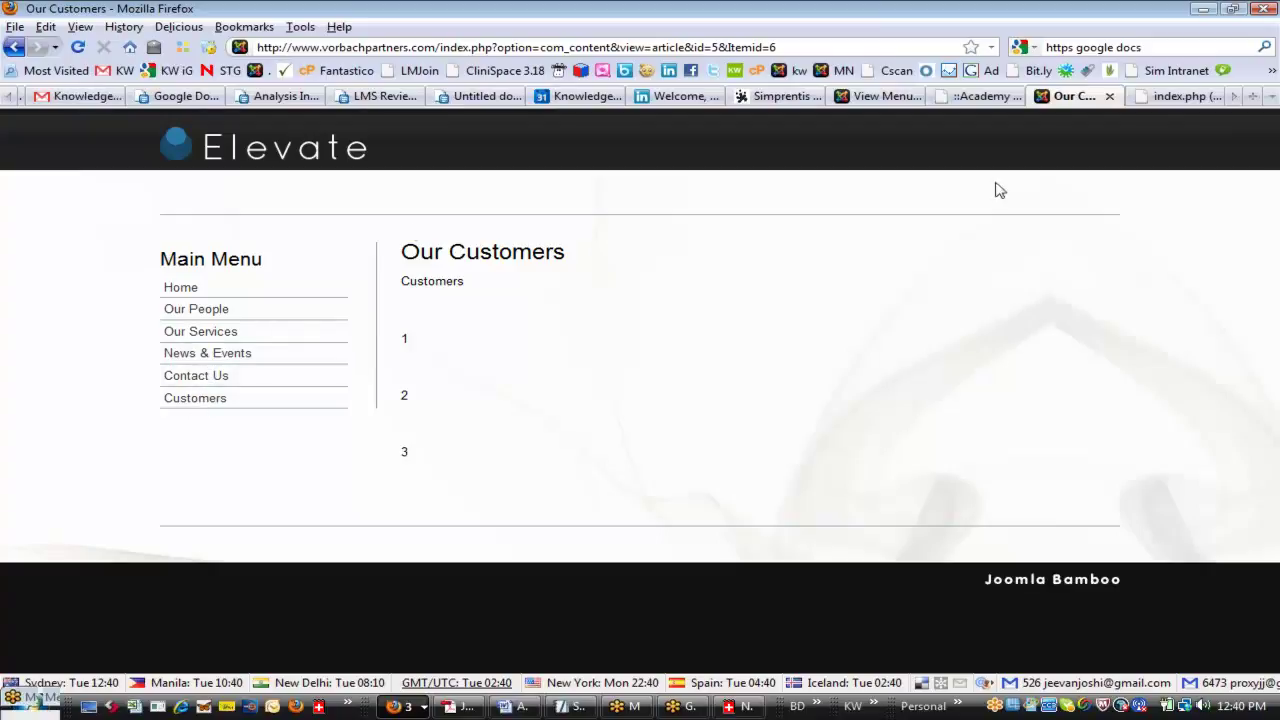
- Move the Customers menu item up one place, above Contact Us, and reload the public site to check the menu order
{"action": "left_click", "coordinate": [863, 100]}
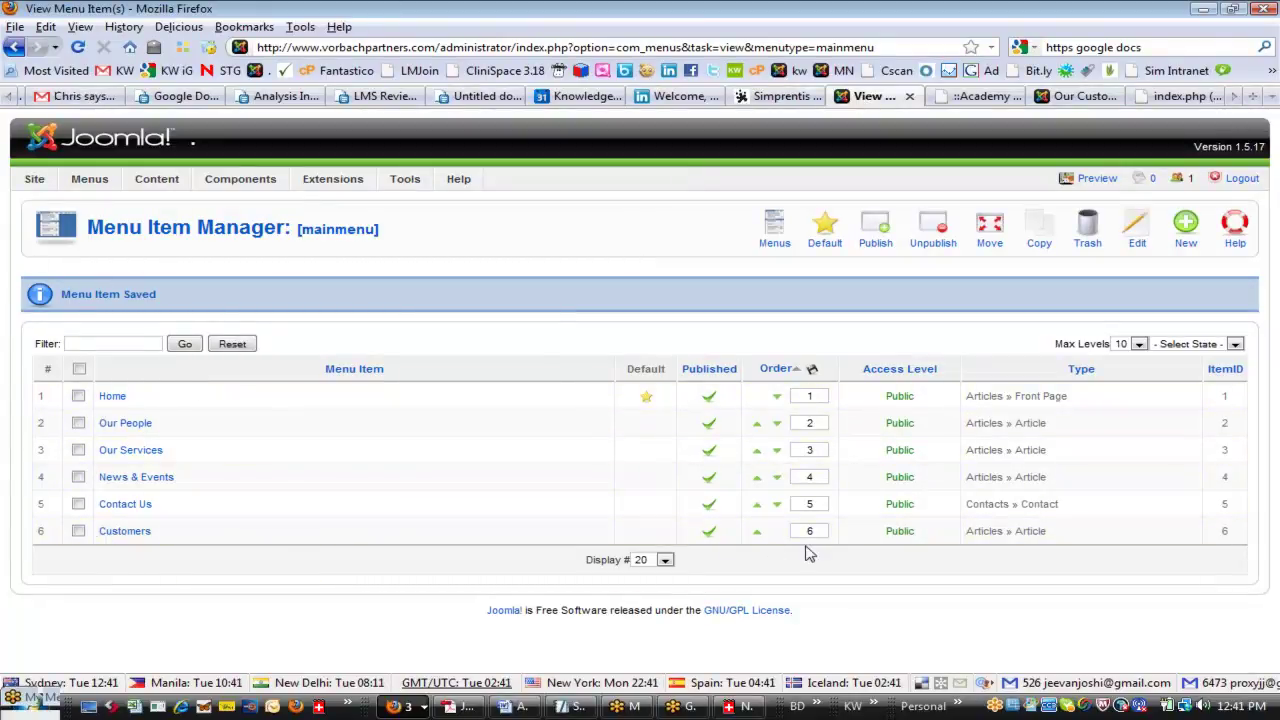
{"action": "left_click", "coordinate": [757, 534]}
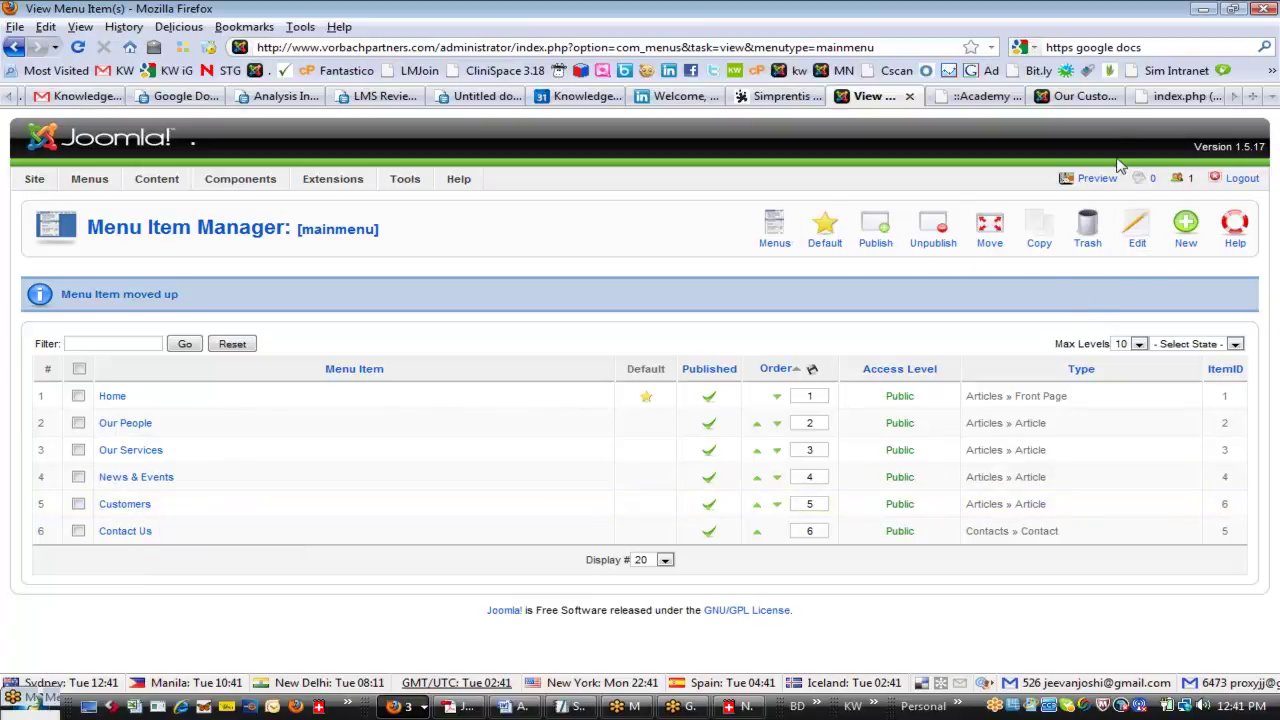
{"action": "left_click", "coordinate": [1045, 97]}
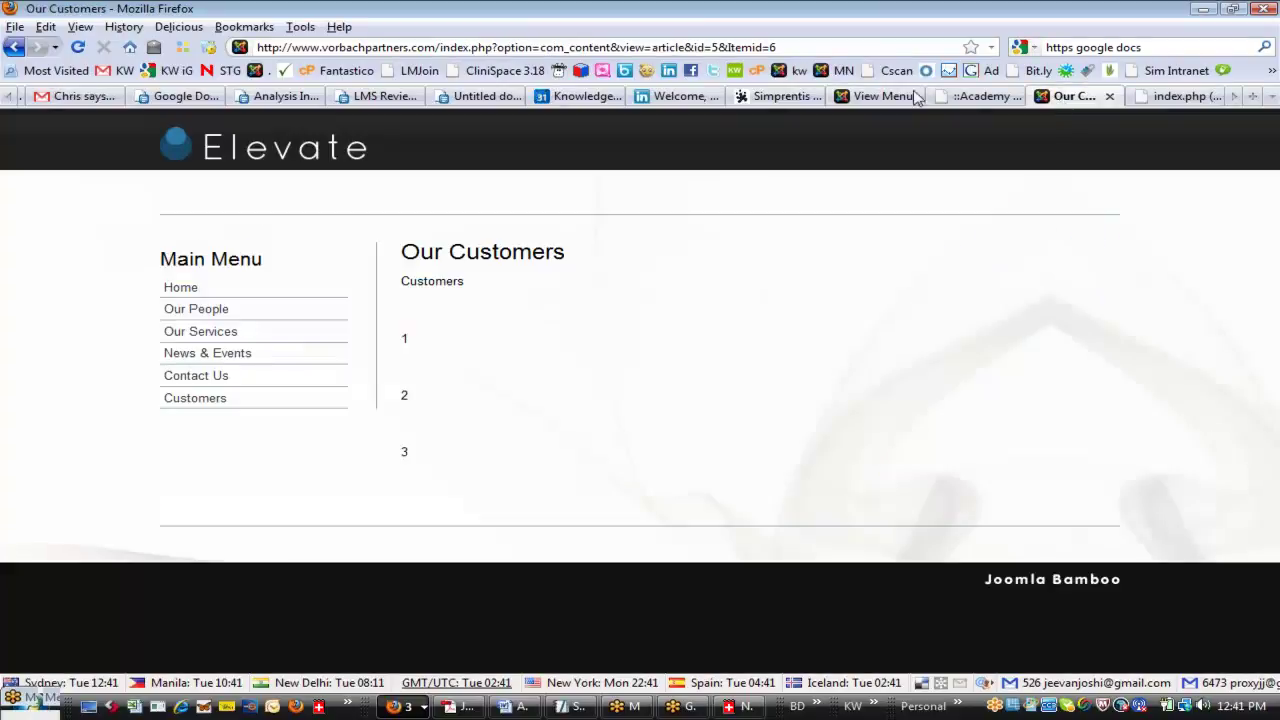
{"action": "left_click", "coordinate": [78, 47]}
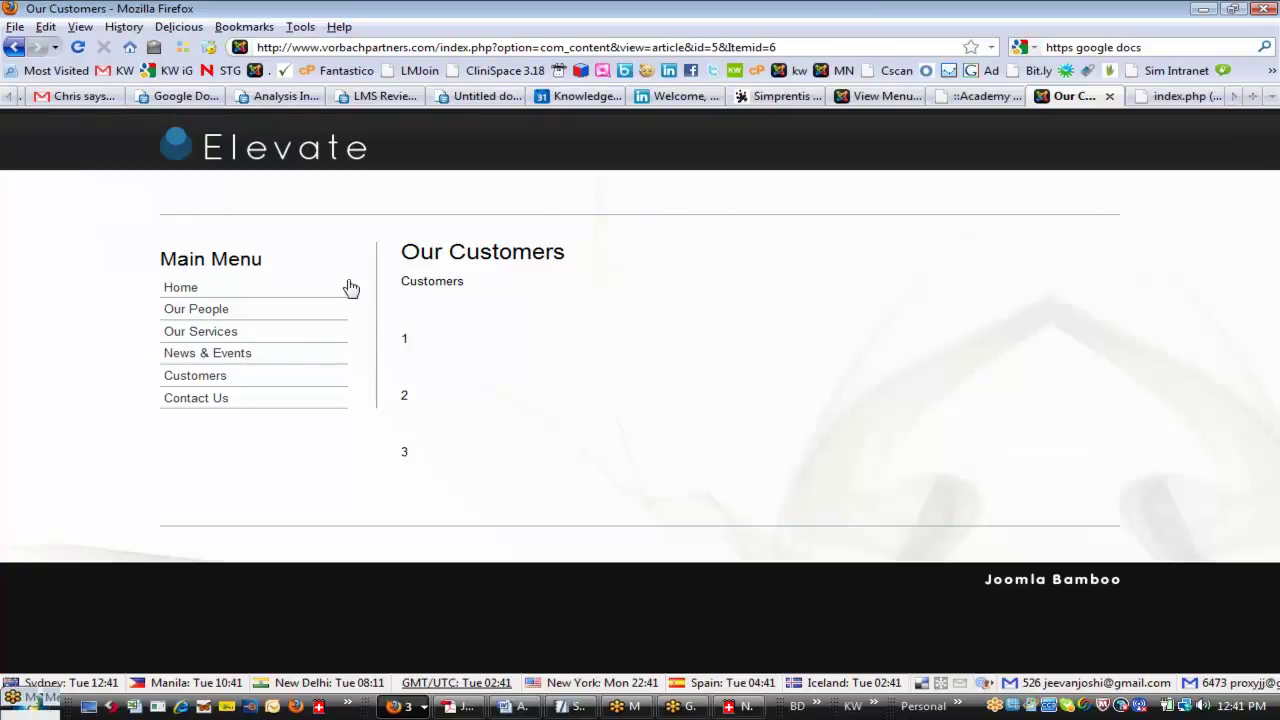
- Return from the public site to the Menu Item Manager in the administration
{"action": "left_click", "coordinate": [85, 100]}
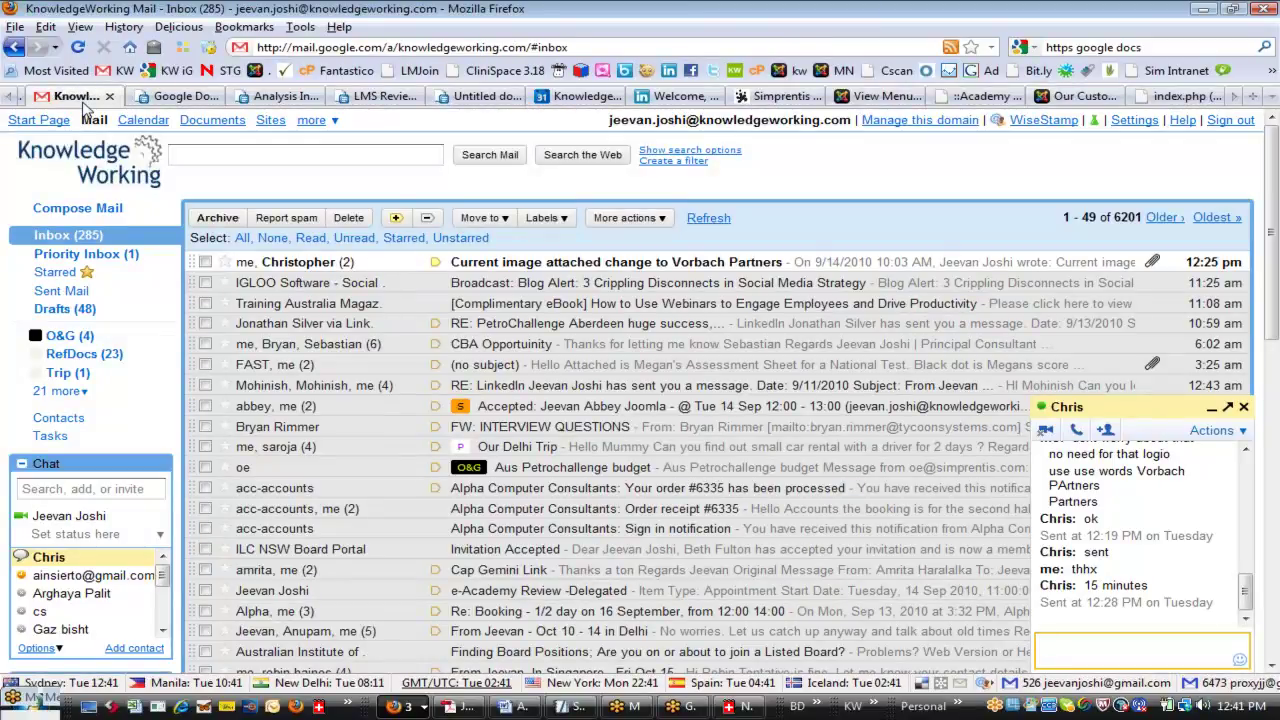
{"action": "left_click", "coordinate": [185, 97]}
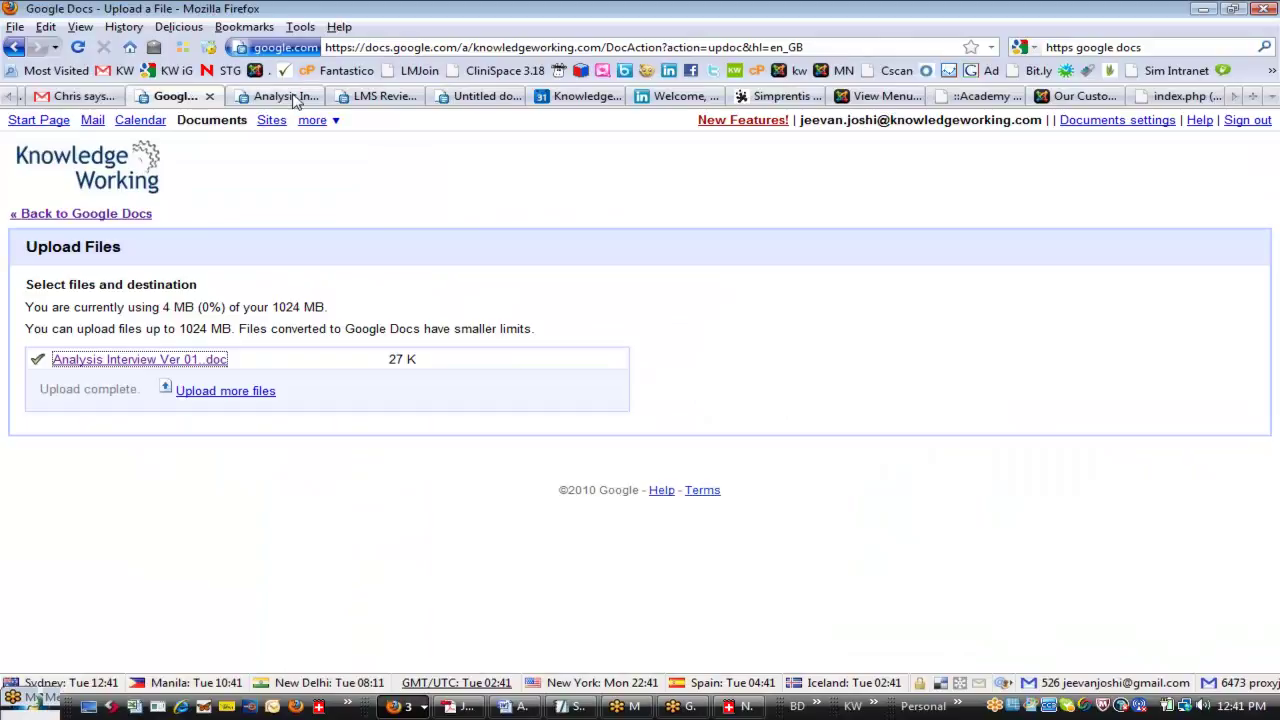
{"action": "left_click", "coordinate": [1057, 97]}
{"action": "left_click", "coordinate": [884, 102]}
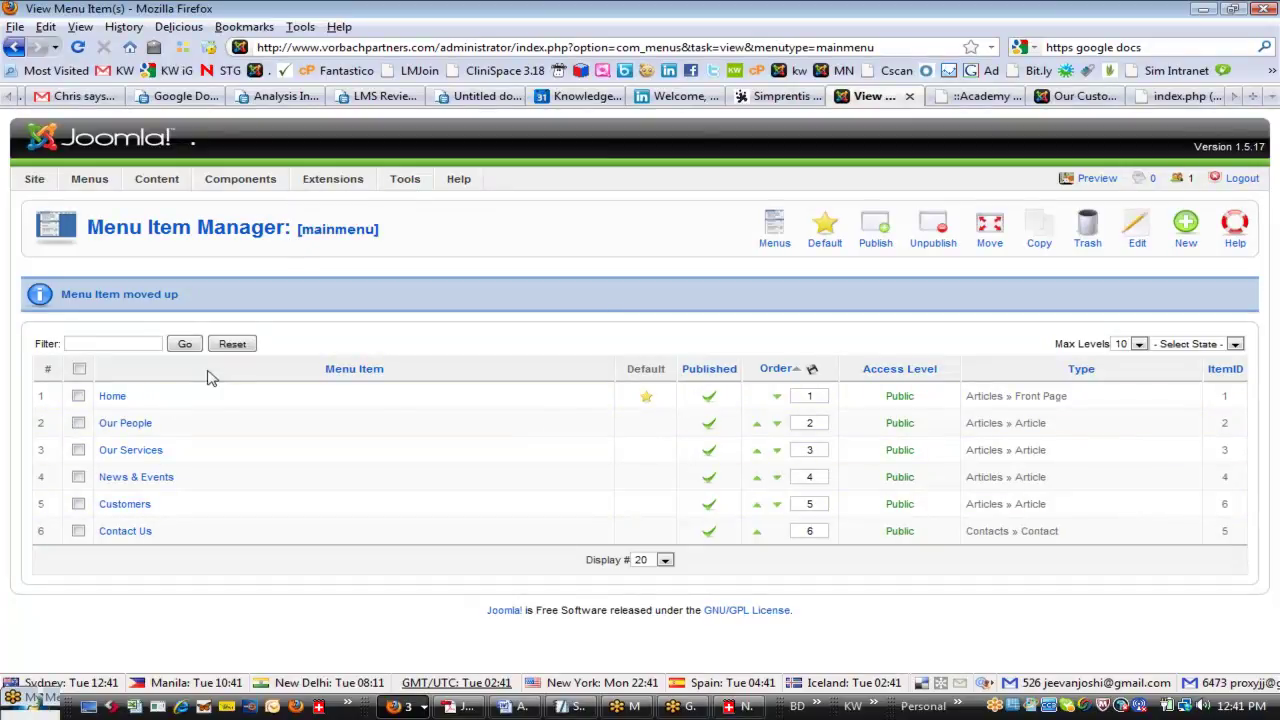
{"action": "mouse_move", "coordinate": [88, 179]}
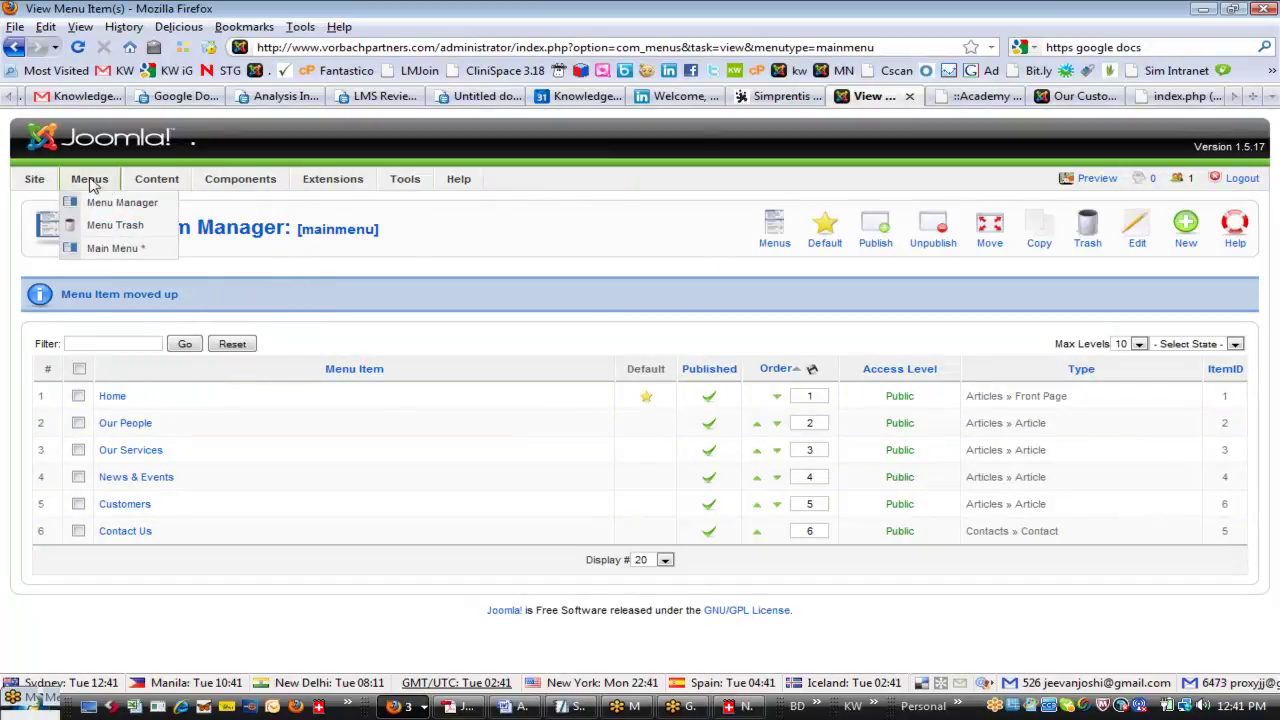
- Unpublish the Our Customers article in the Article Manager
{"action": "mouse_move", "coordinate": [157, 179]}
{"action": "left_click", "coordinate": [165, 205]}
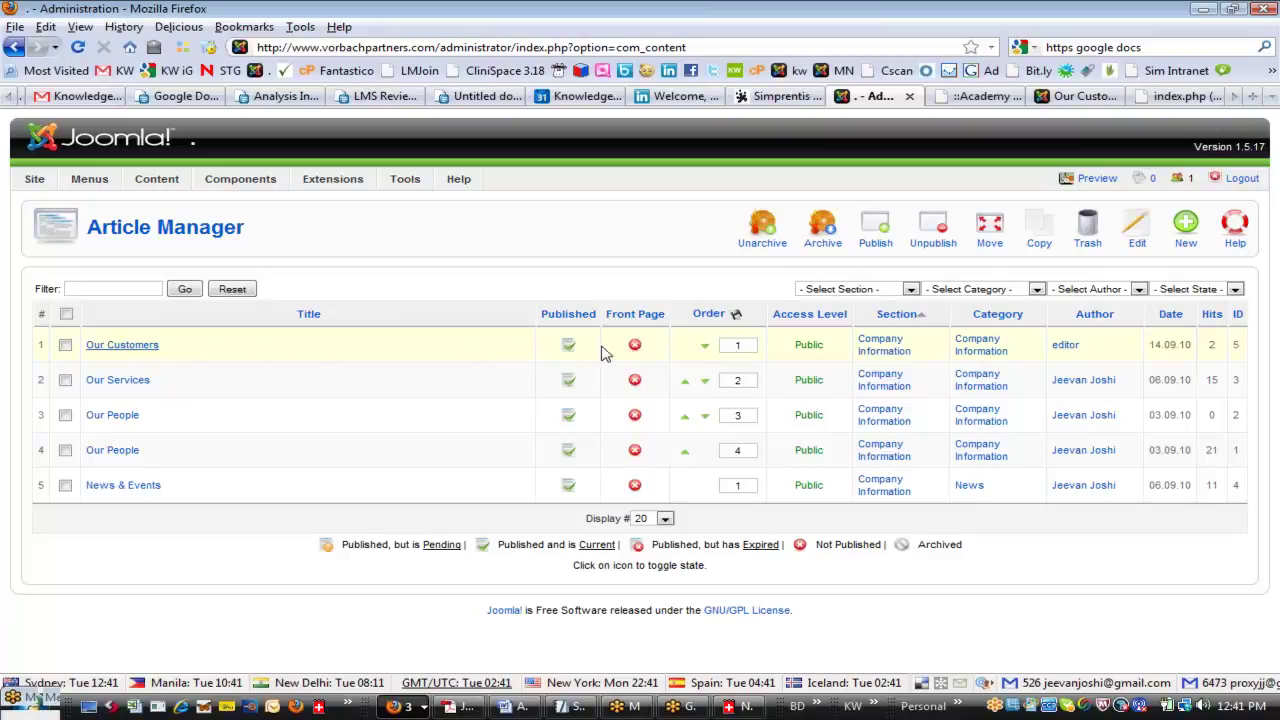
{"action": "left_click", "coordinate": [568, 347]}
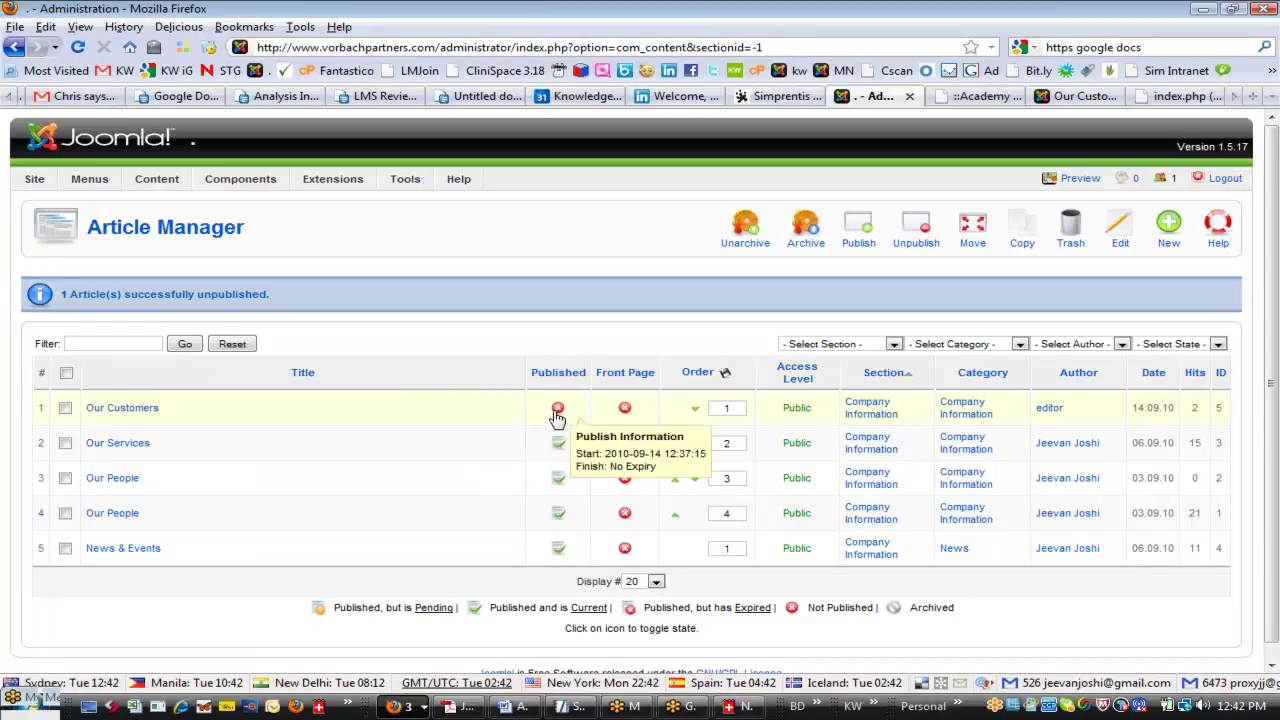
- Reload the Our Customers page on the public site, and go to the site's home page by trimming the address to its domain
{"action": "left_click", "coordinate": [1071, 100]}
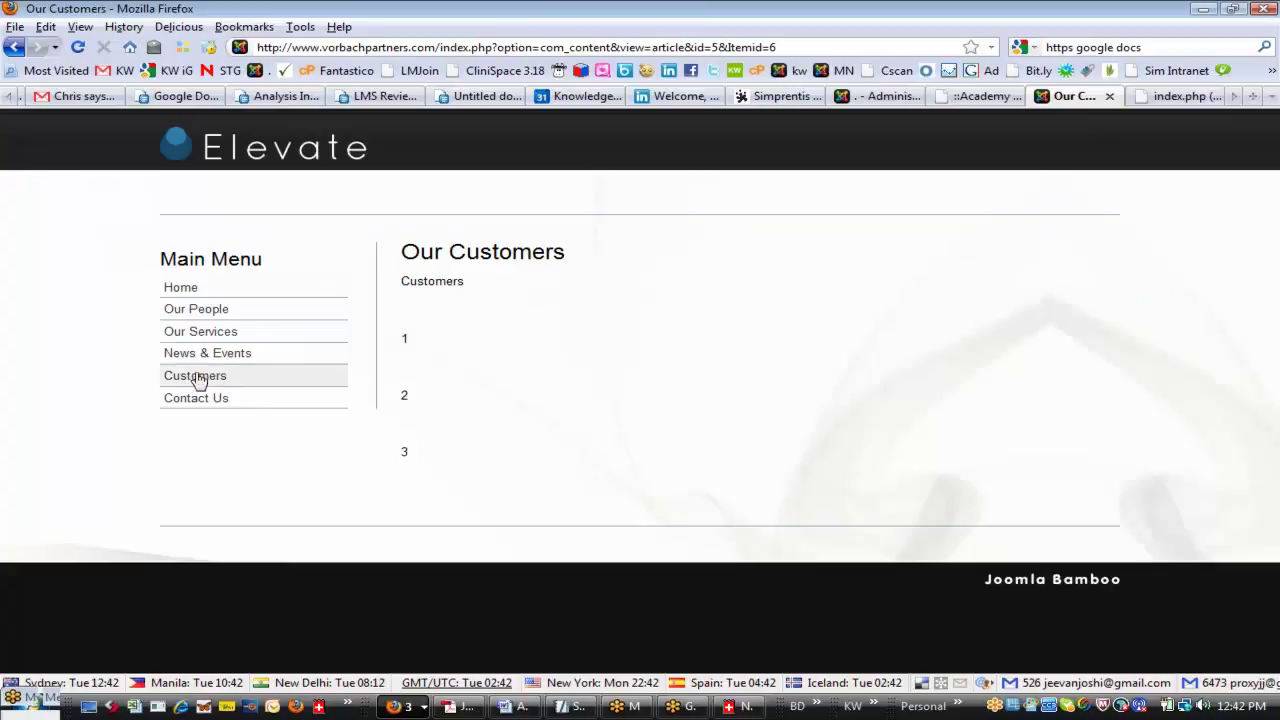
{"action": "left_click", "coordinate": [78, 48]}
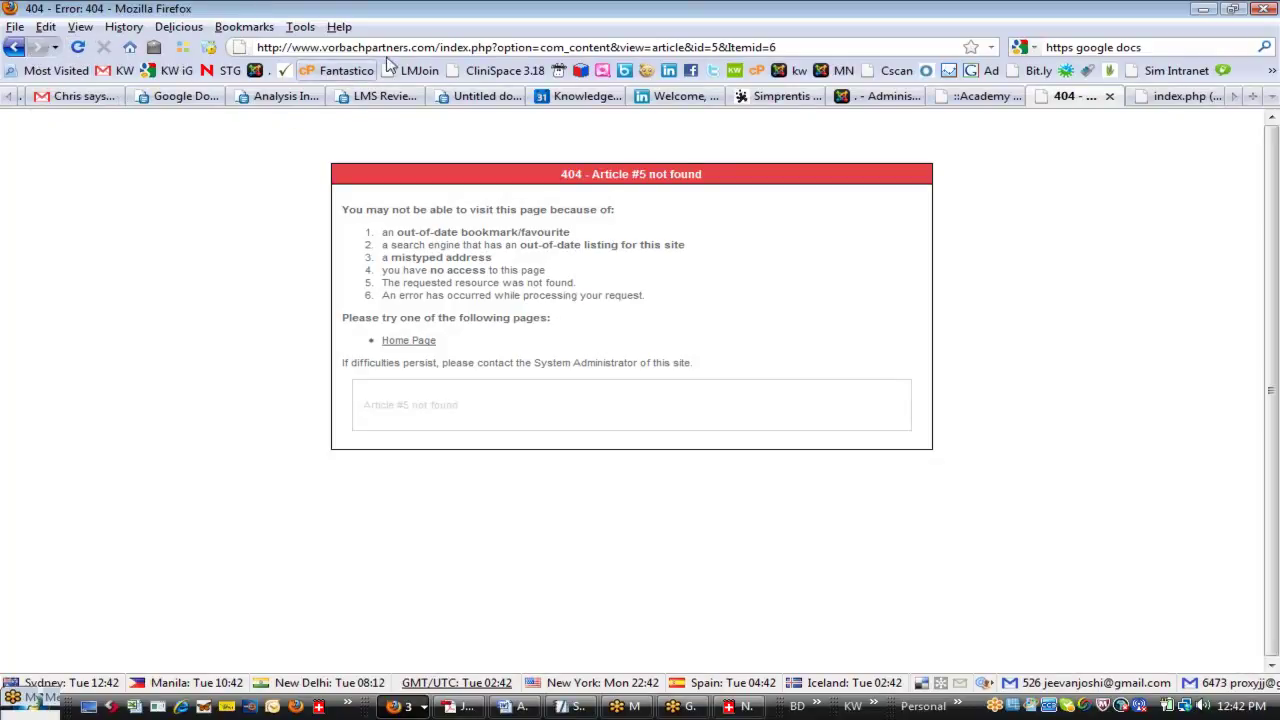
{"action": "left_click", "coordinate": [432, 47]}
{"action": "left_click", "coordinate": [432, 47]}
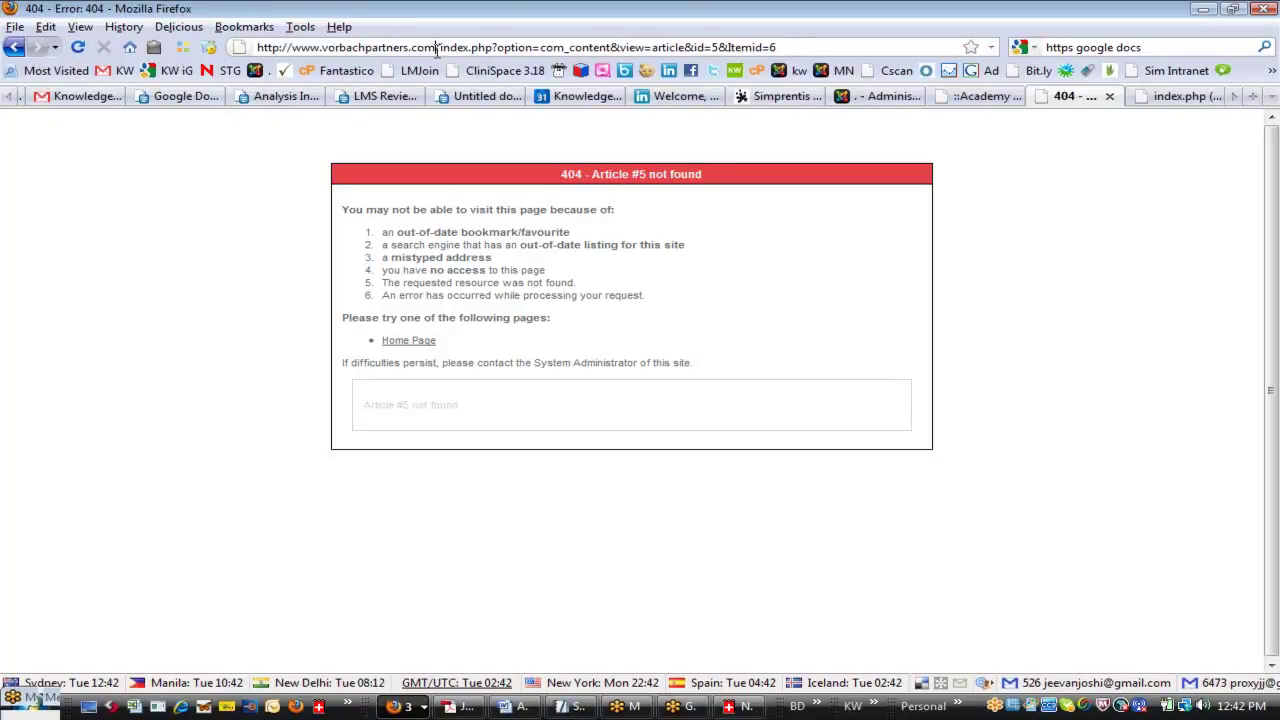
{"action": "left_click_drag", "start_coordinate": [436, 47], "coordinate": [1112, 68]}
{"action": "key", "text": "Delete"}
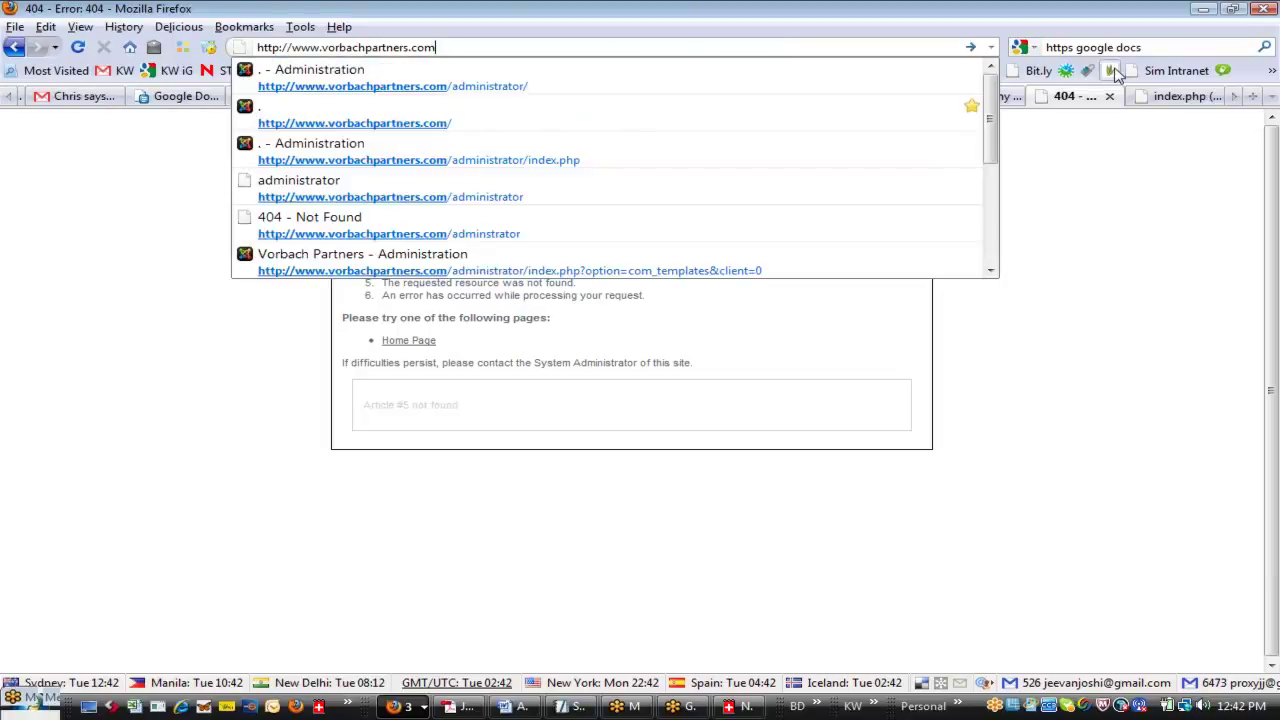
{"action": "key", "text": "Return"}
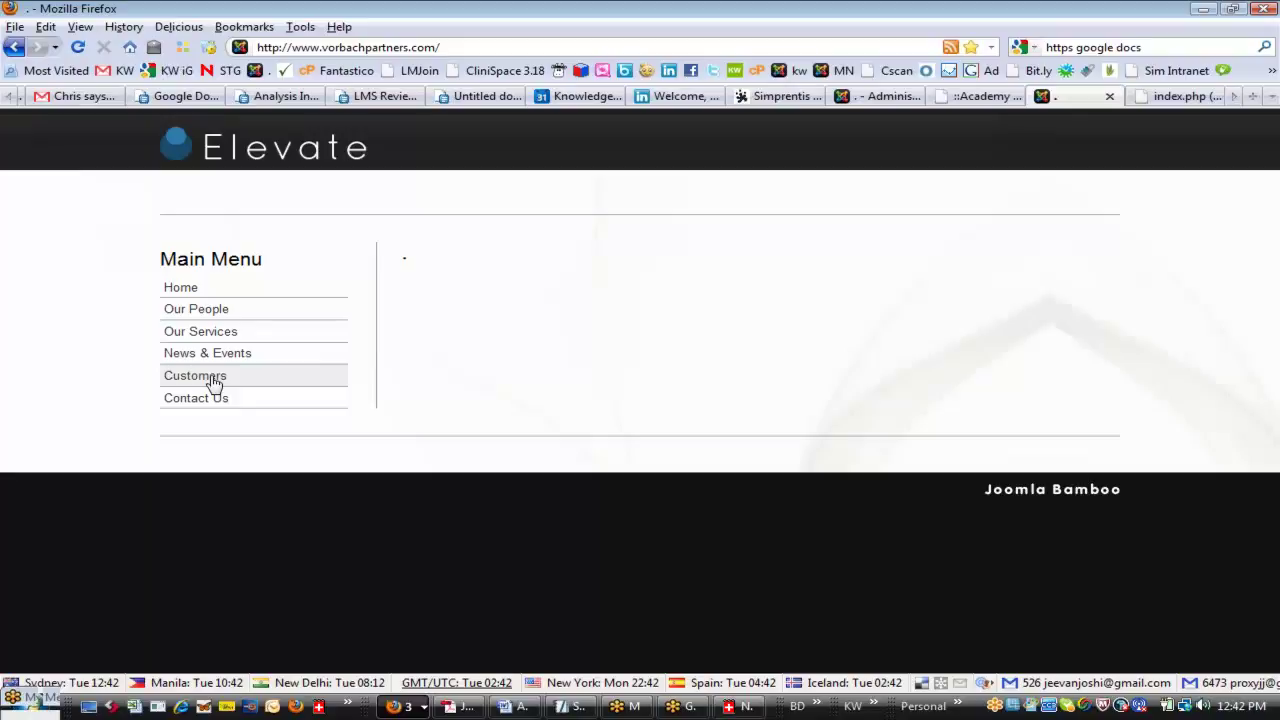
- Unpublish the Customers item in the Main Menu and reload the public home page to check its menu
{"action": "left_click", "coordinate": [876, 99]}
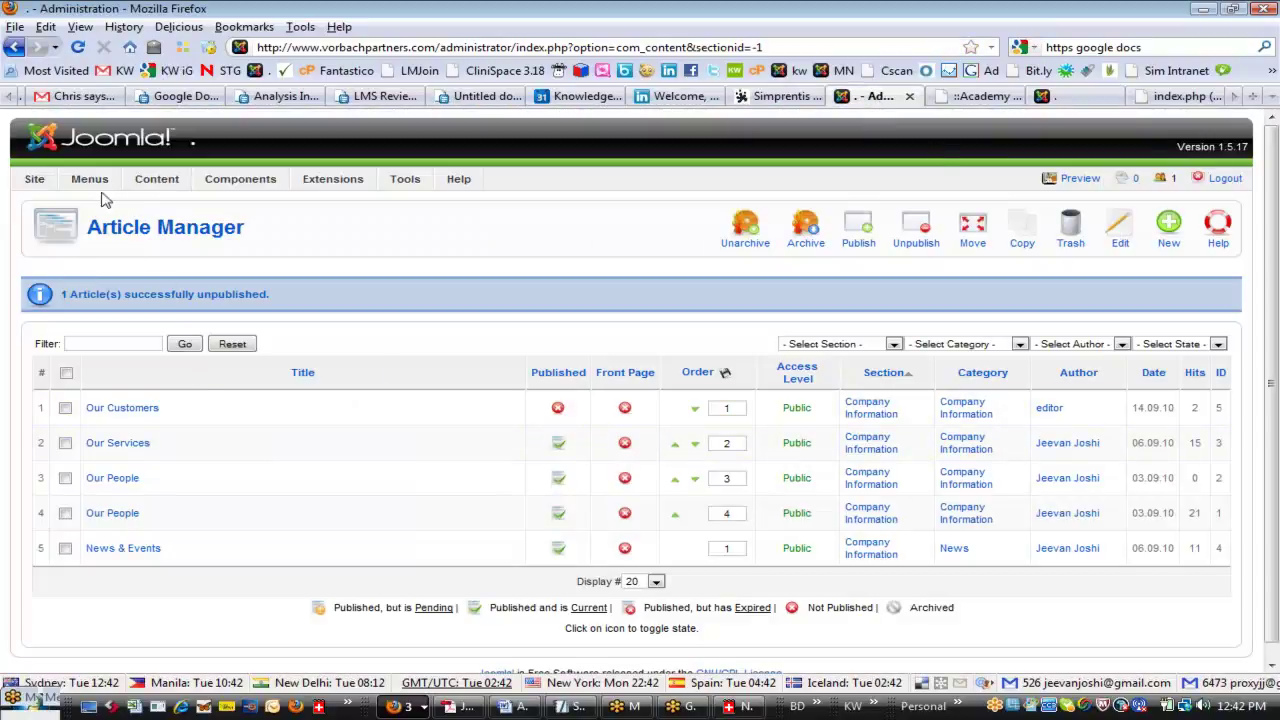
{"action": "mouse_move", "coordinate": [95, 185]}
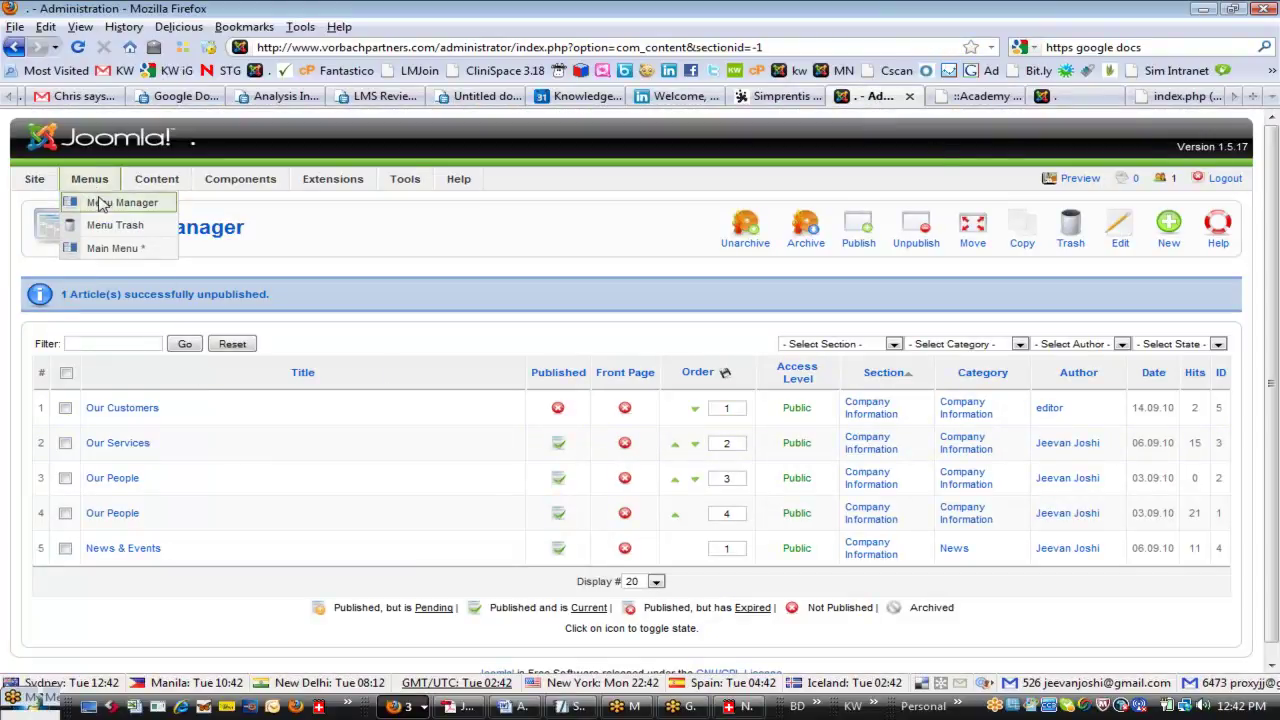
{"action": "left_click", "coordinate": [116, 250]}
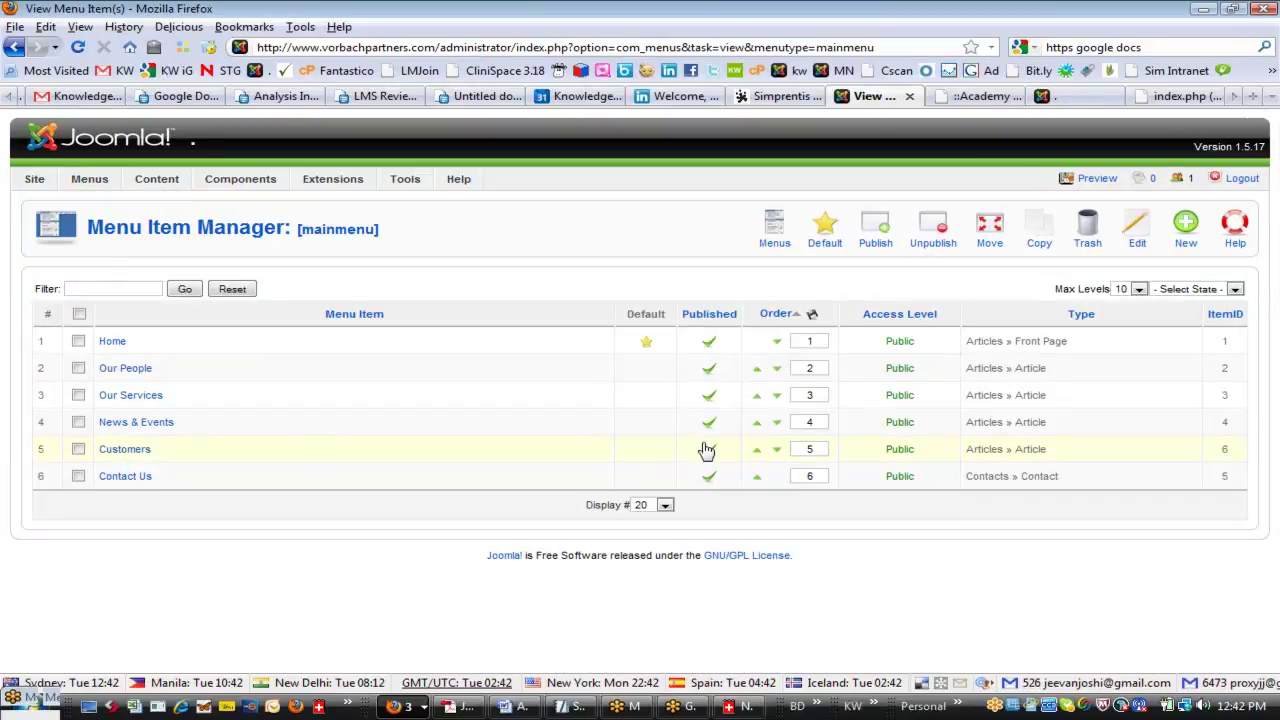
{"action": "left_click", "coordinate": [707, 450]}
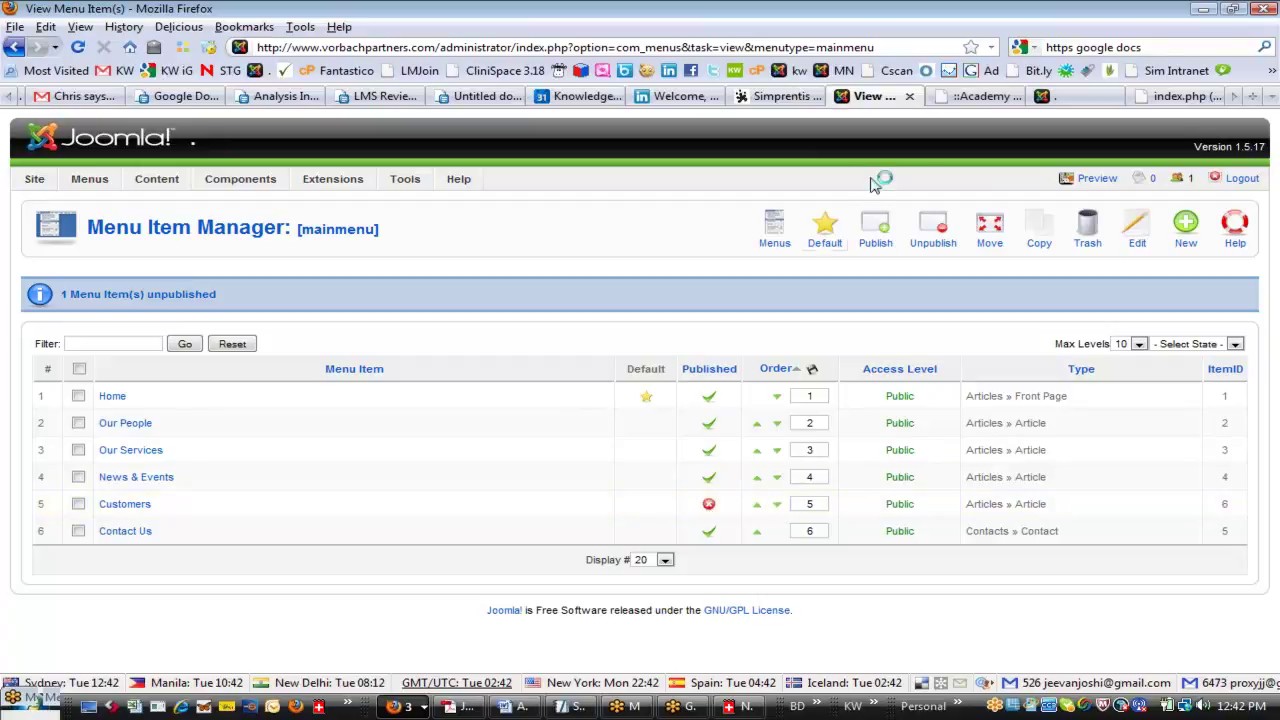
{"action": "left_click", "coordinate": [1060, 97]}
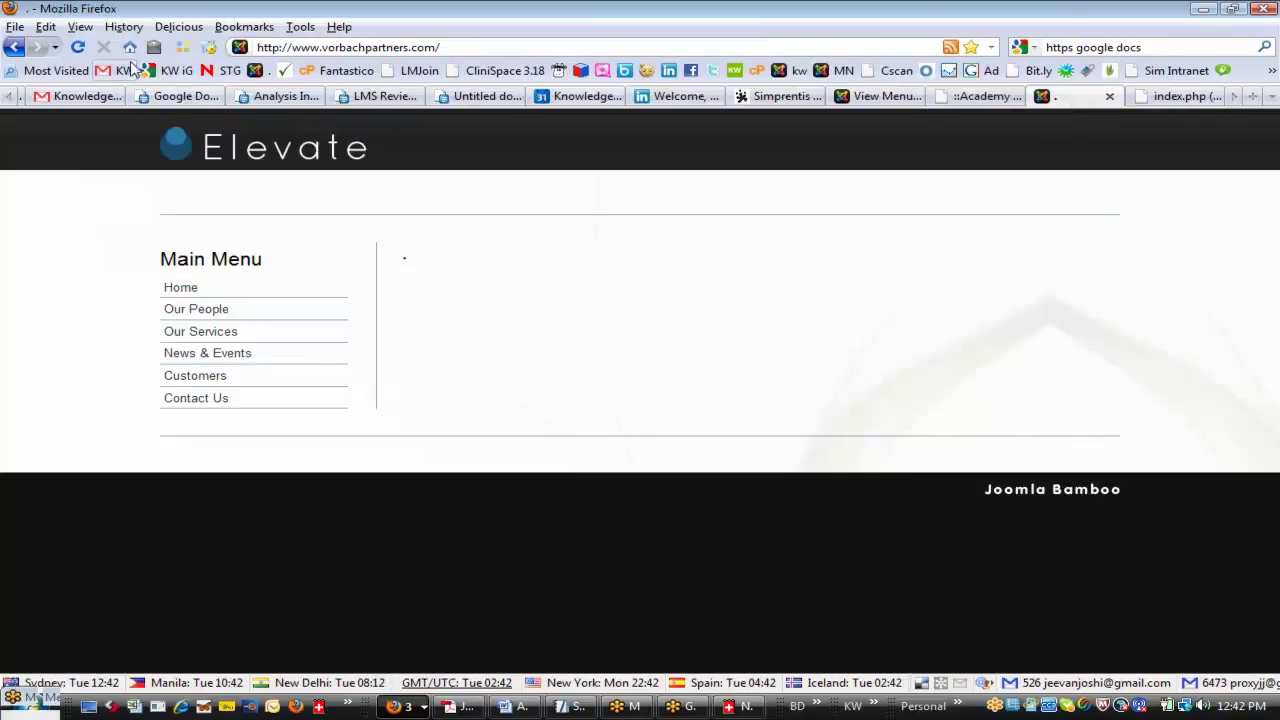
{"action": "left_click", "coordinate": [78, 48]}
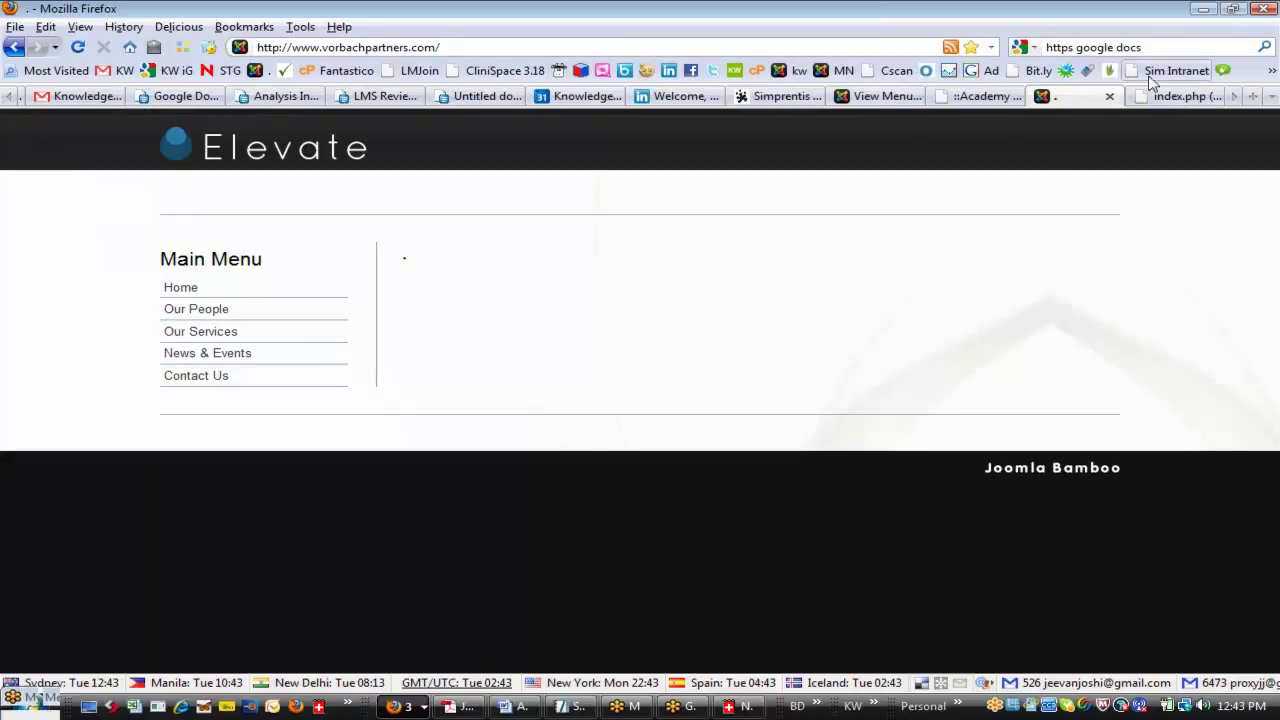
{"action": "left_click", "coordinate": [985, 96]}
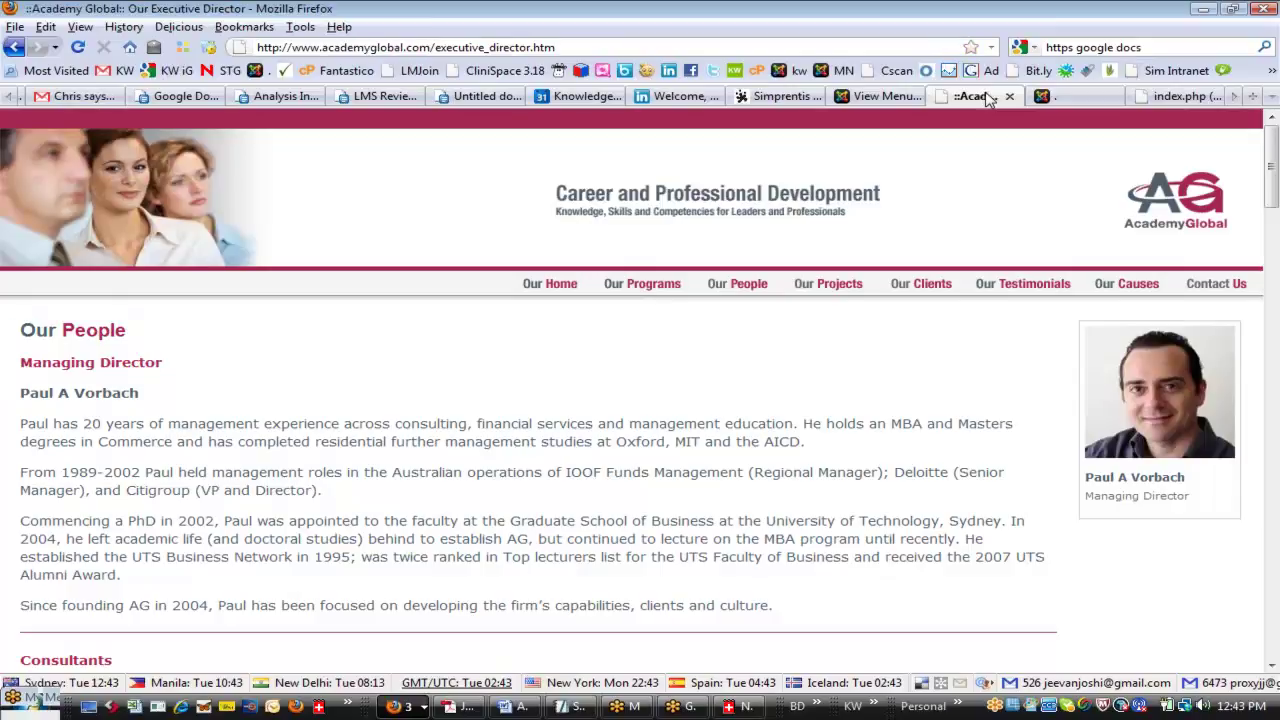
{"action": "left_click", "coordinate": [1175, 97]}
{"action": "left_click", "coordinate": [1072, 97]}
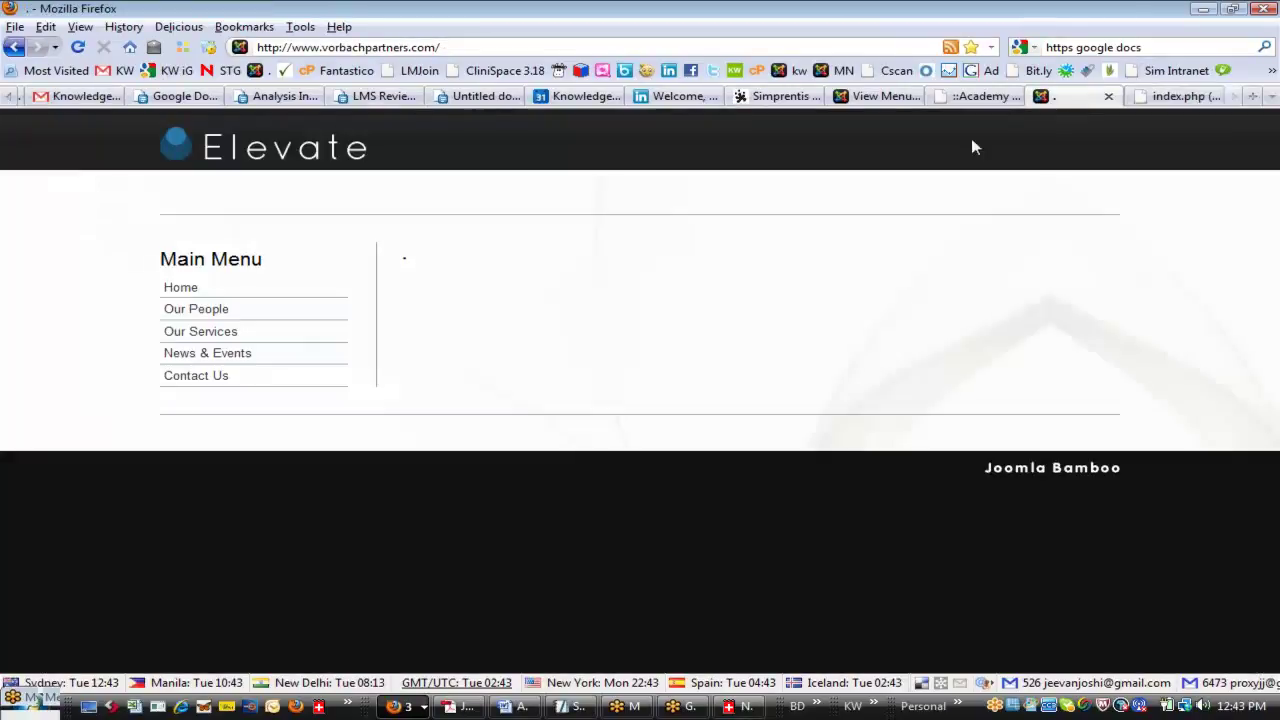
- Open the extension installation page in the administration and browse for a package file in the Projects > Software > Joomla folder
{"action": "left_click", "coordinate": [860, 96]}
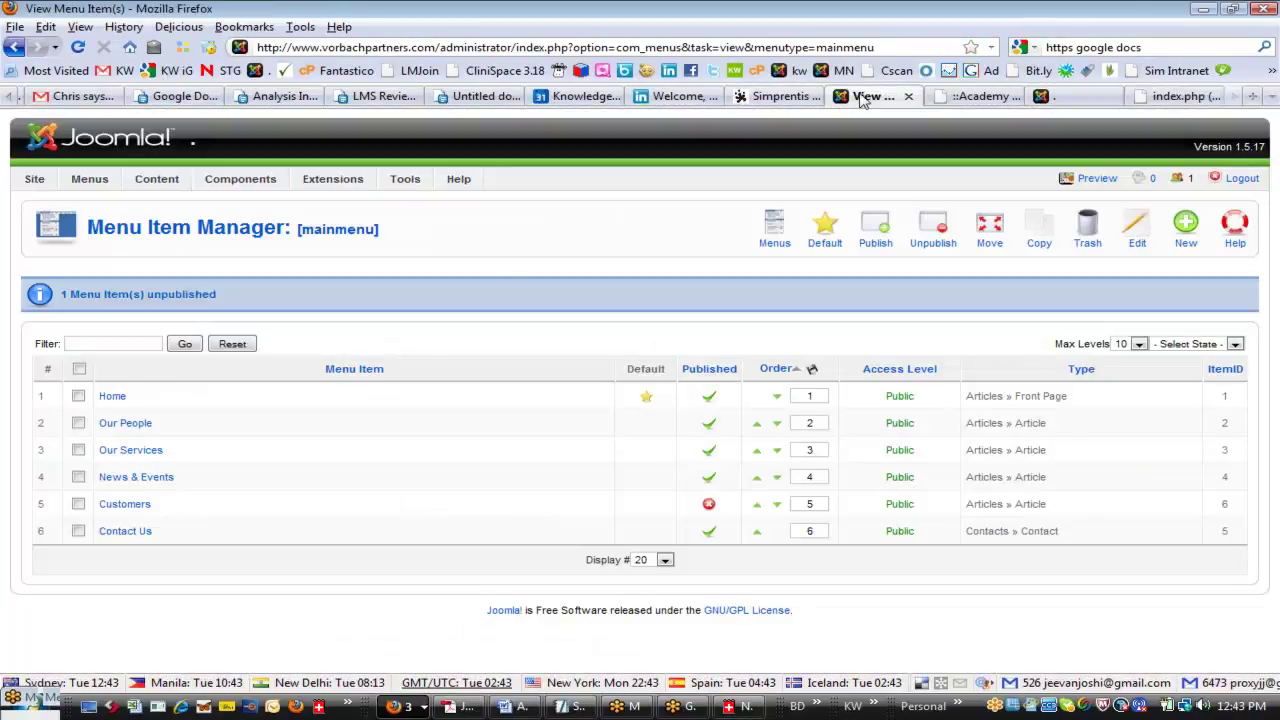
{"action": "mouse_move", "coordinate": [333, 180]}
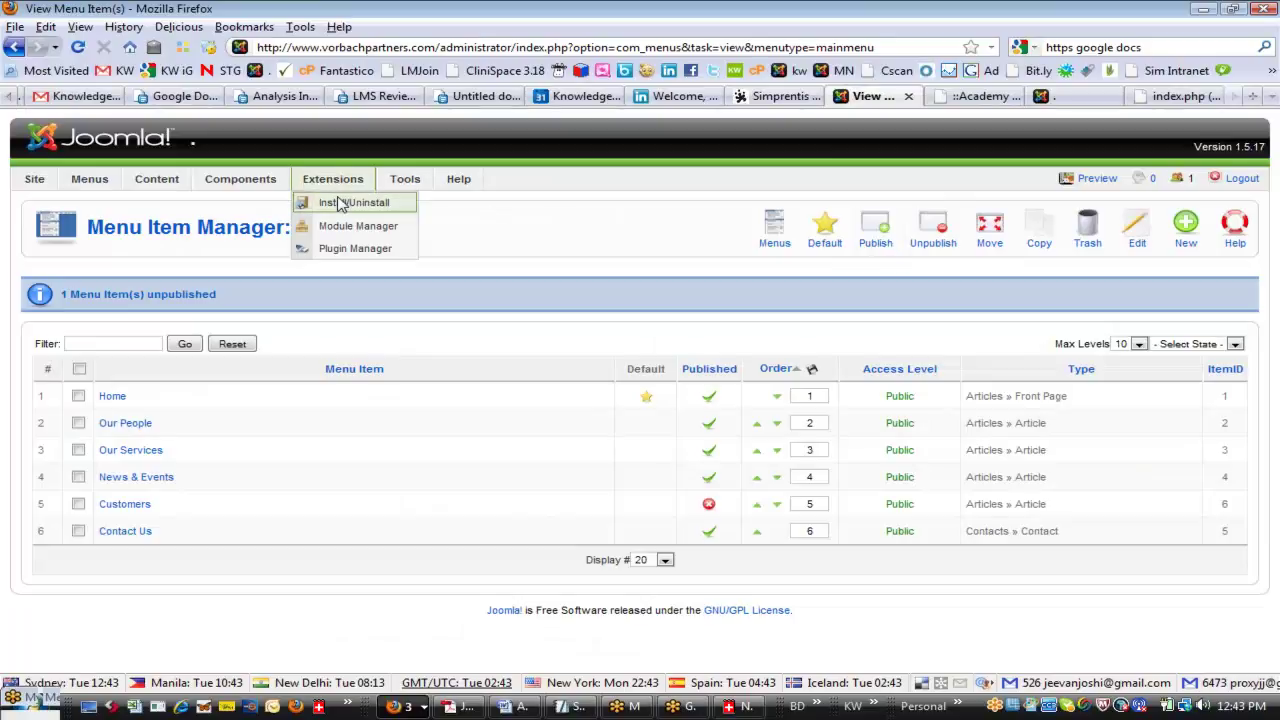
{"action": "left_click", "coordinate": [340, 204]}
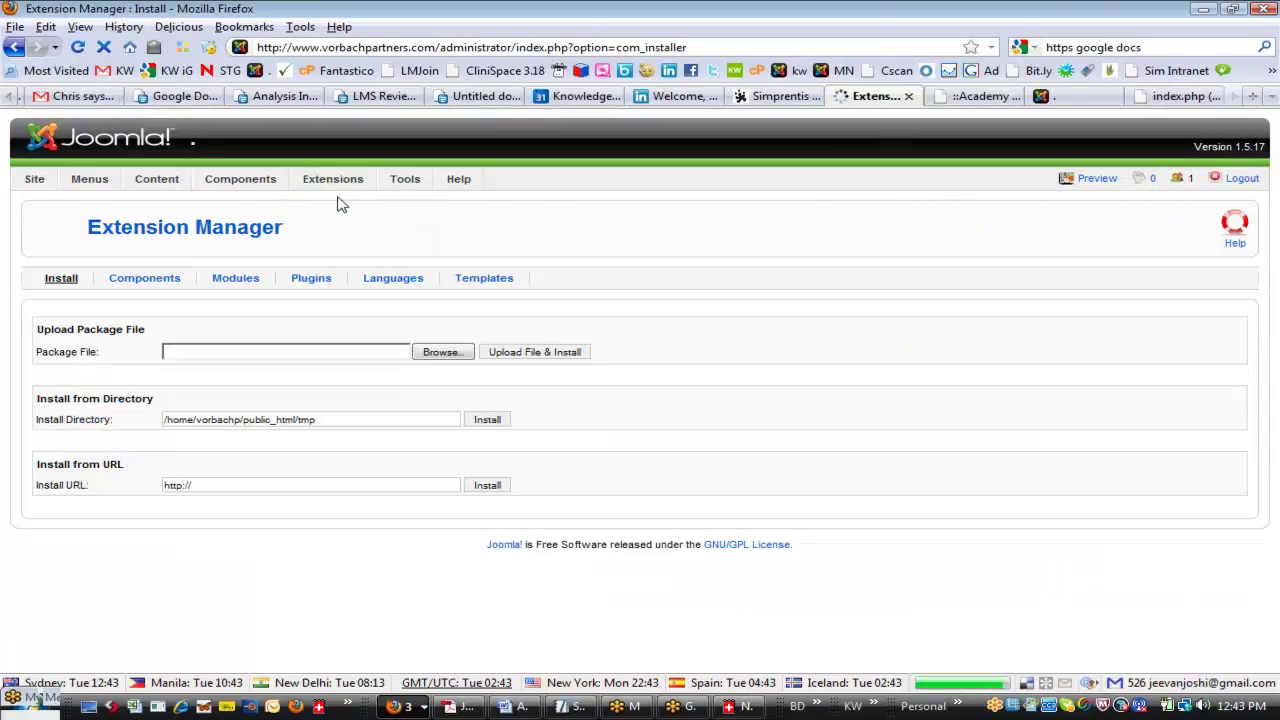
{"action": "left_click", "coordinate": [424, 358]}
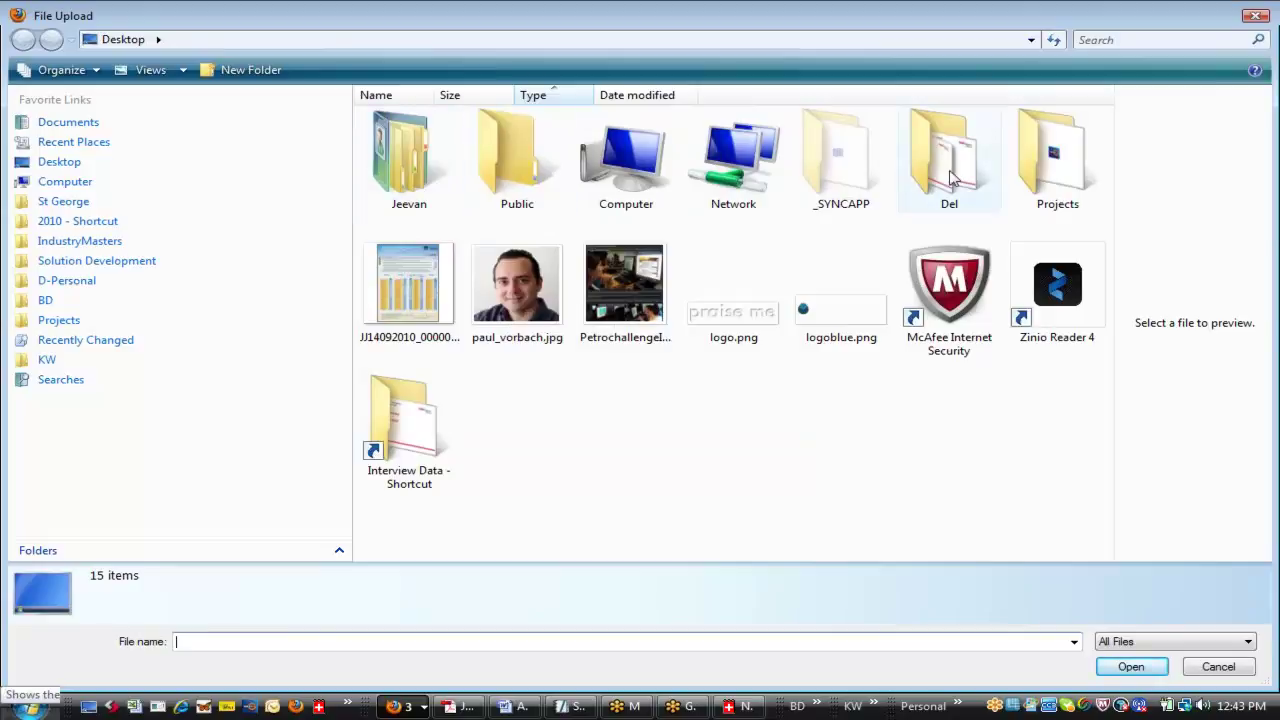
{"action": "double_click", "coordinate": [1068, 164]}
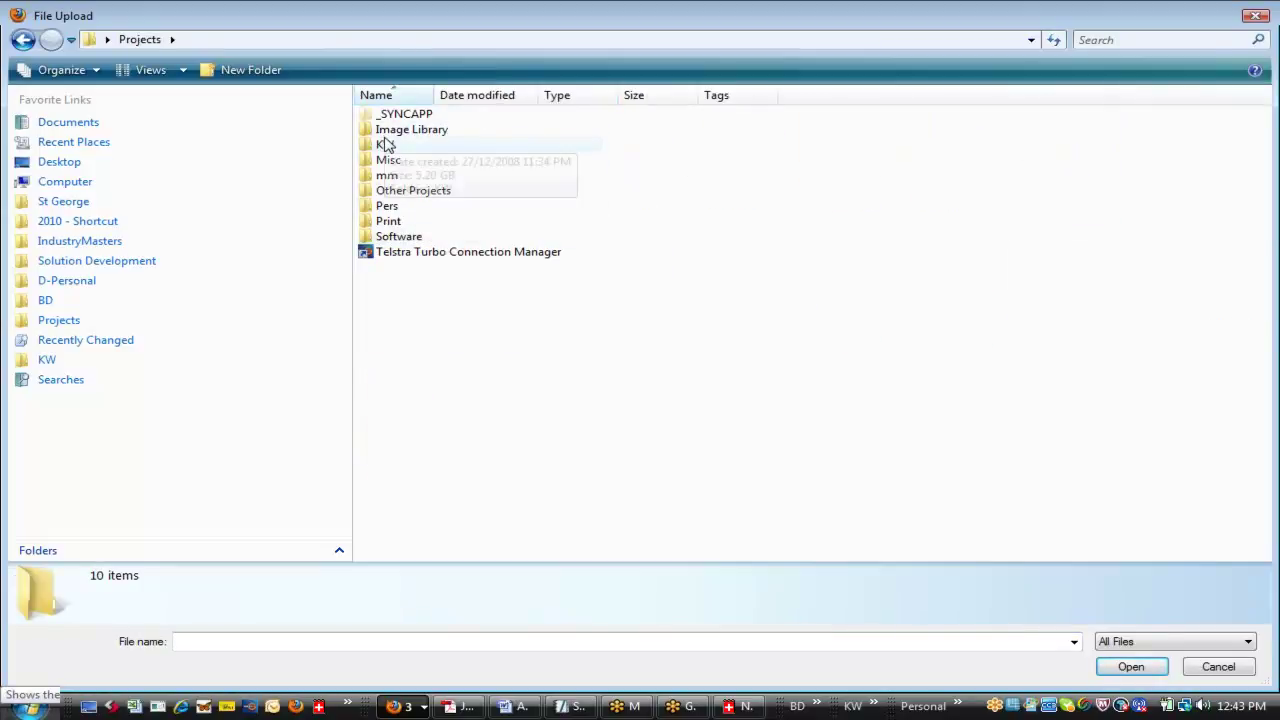
{"action": "double_click", "coordinate": [391, 238]}
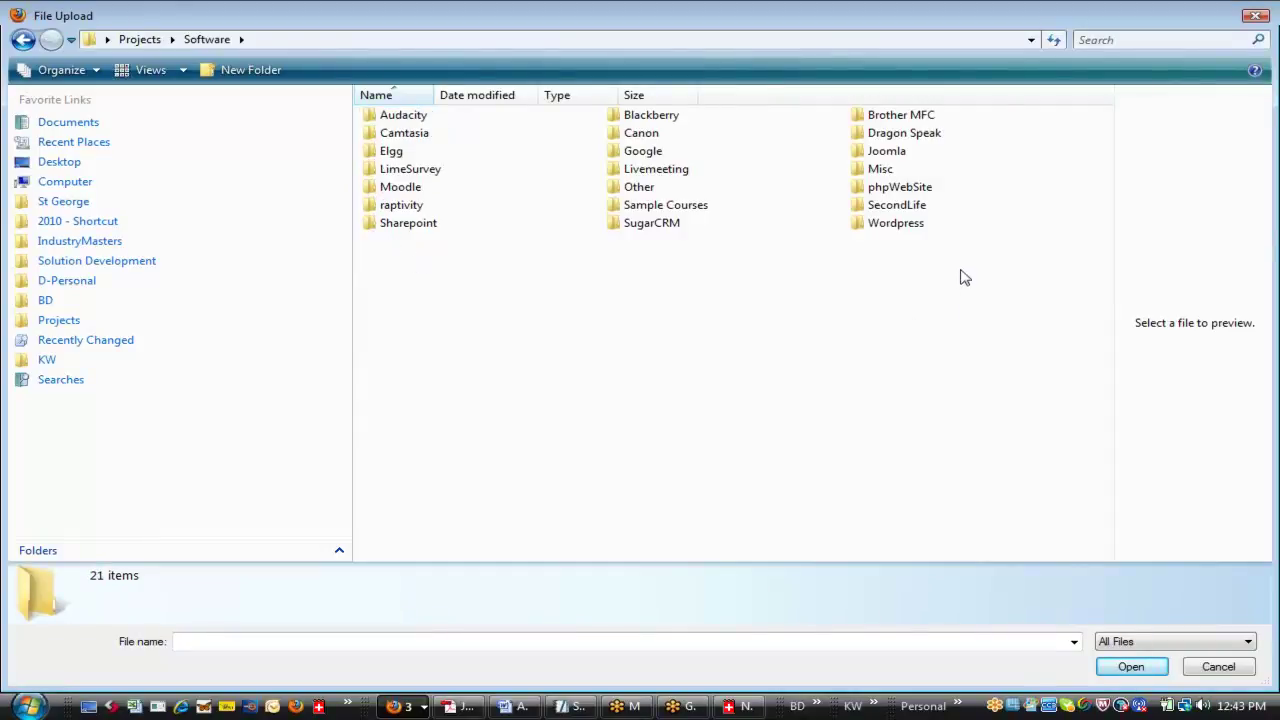
{"action": "double_click", "coordinate": [888, 153]}
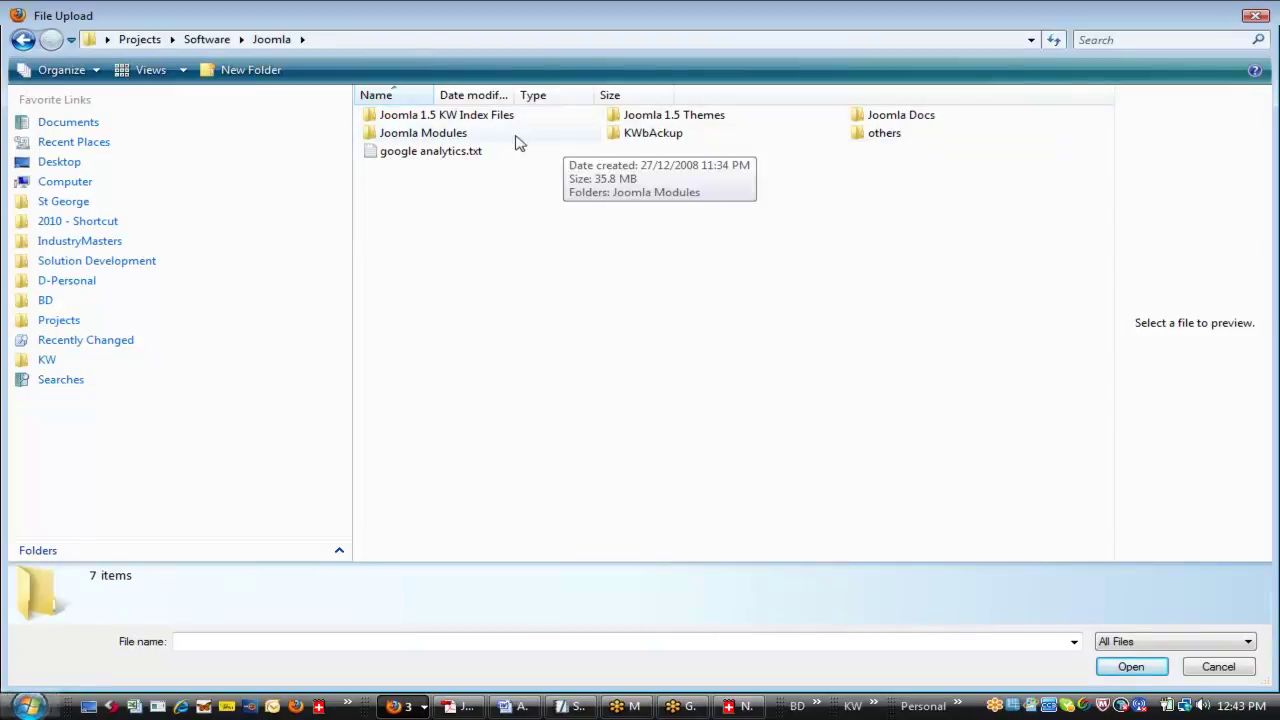
- Look through the template packages in Joomla 1.5 Themes and its JoomlaBamboo subfolder, and return to the Joomla folder
{"action": "double_click", "coordinate": [702, 121]}
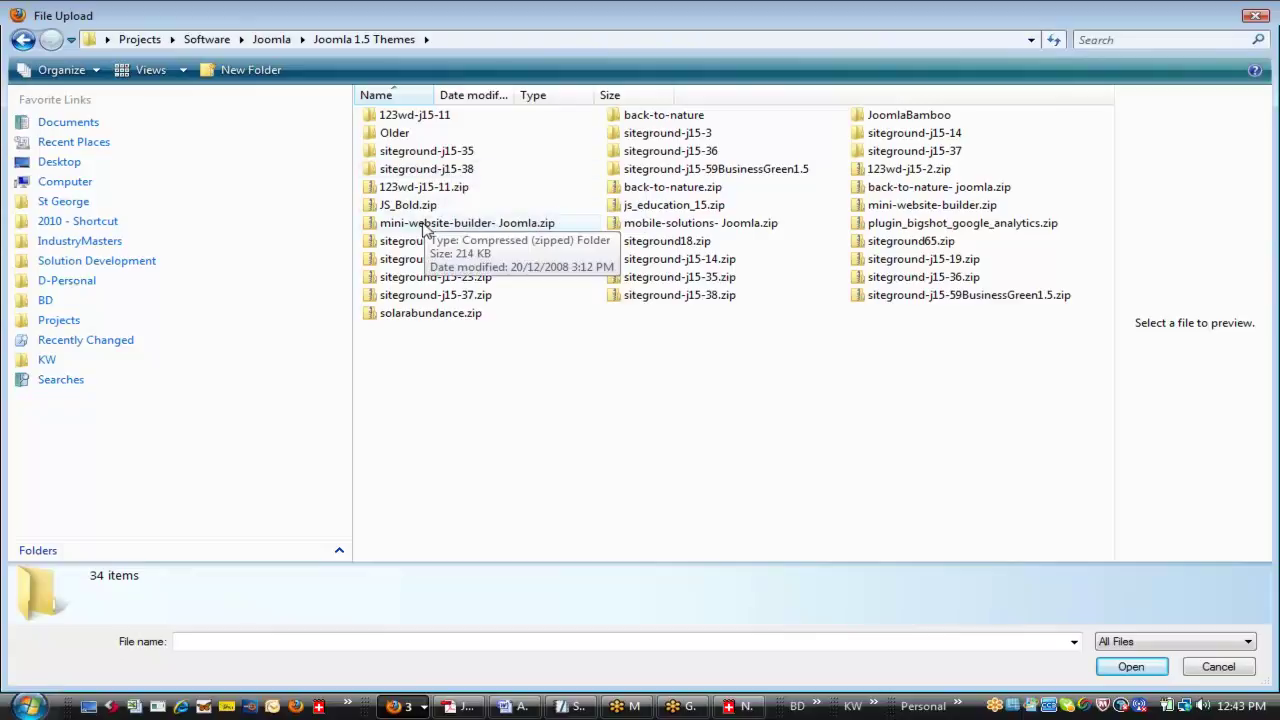
{"action": "double_click", "coordinate": [930, 116]}
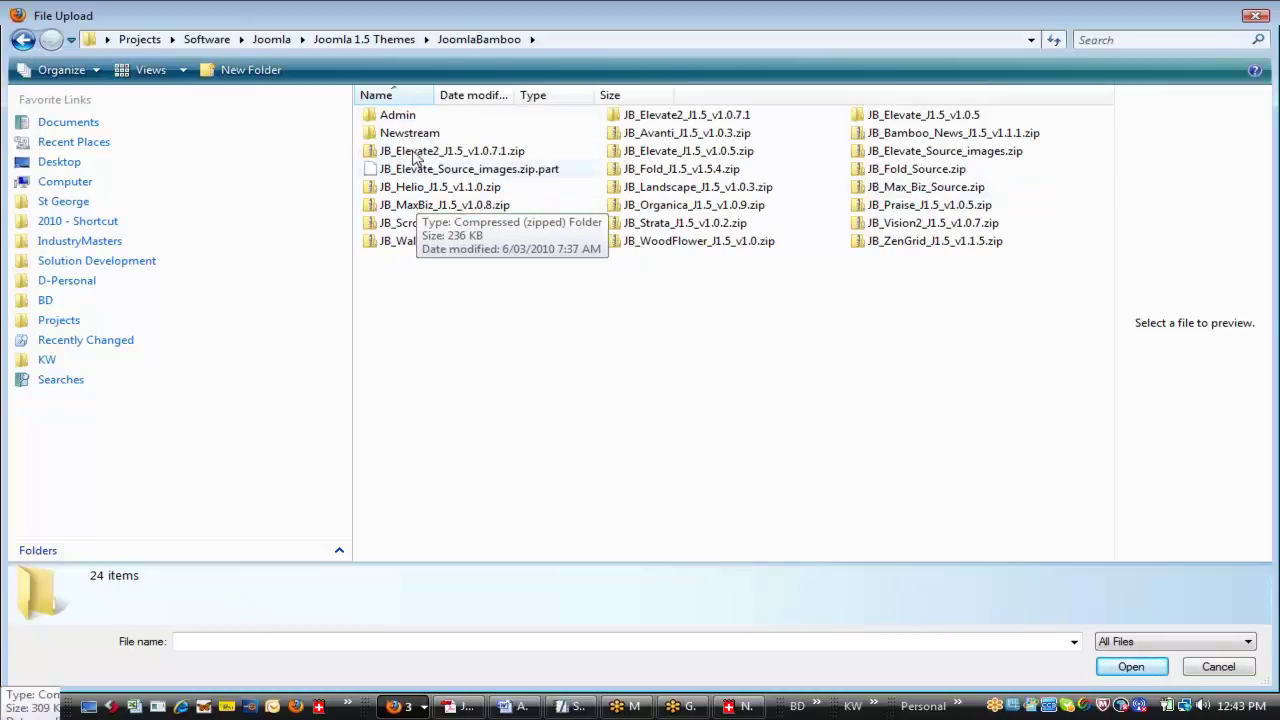
{"action": "left_click", "coordinate": [23, 40]}
{"action": "left_click", "coordinate": [23, 40]}
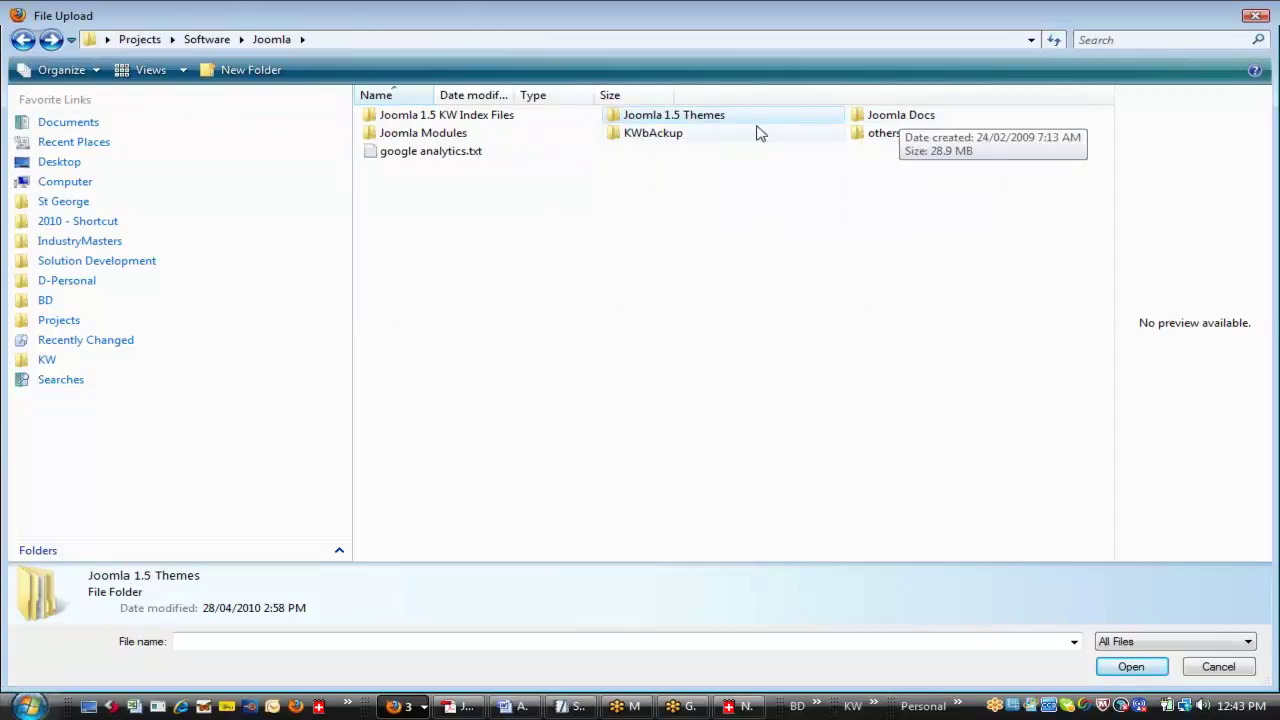
- Choose jce_mediamanager_154.zip from the plugins folder inside Joomla Modules, and upload it for installation
{"action": "double_click", "coordinate": [469, 133]}
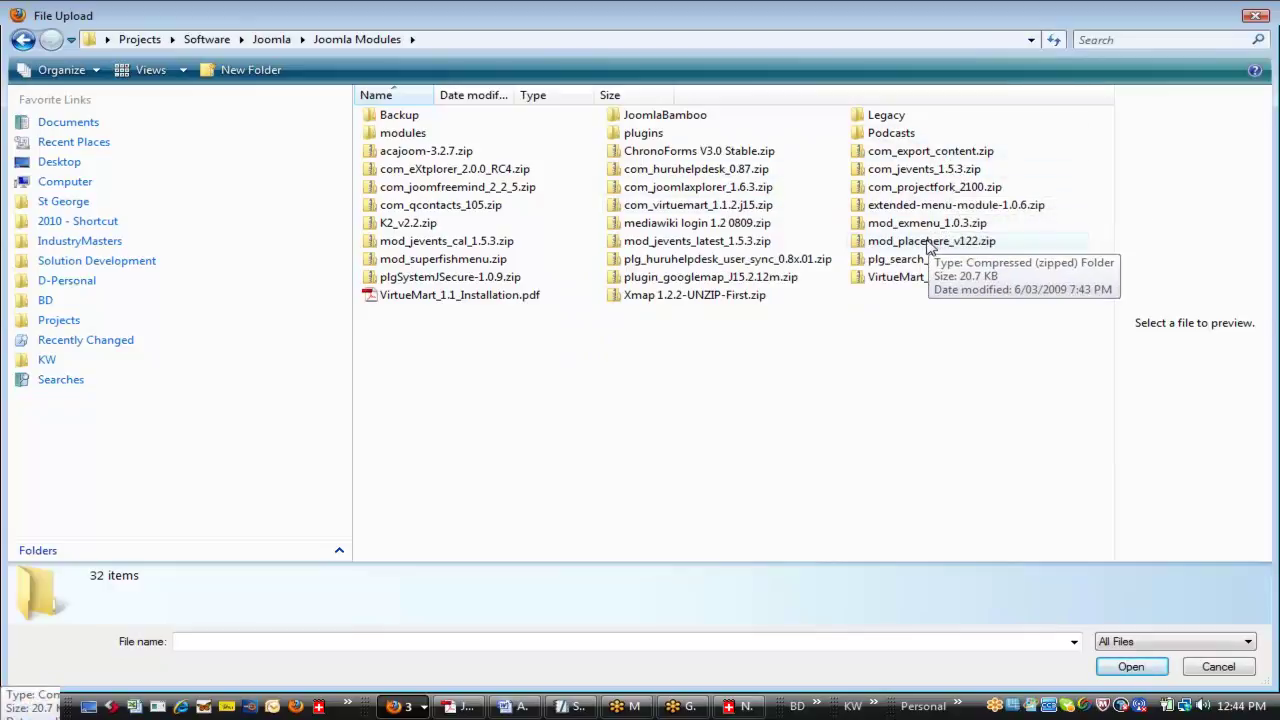
{"action": "double_click", "coordinate": [643, 134]}
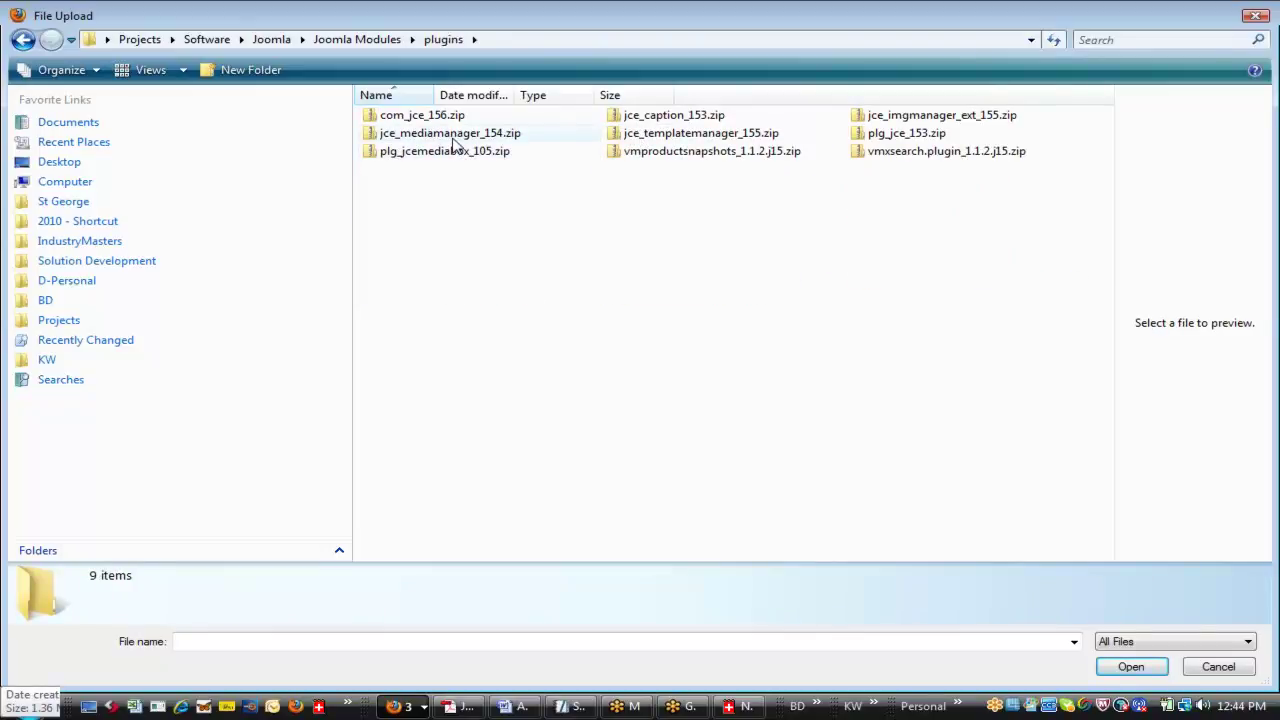
{"action": "double_click", "coordinate": [452, 138]}
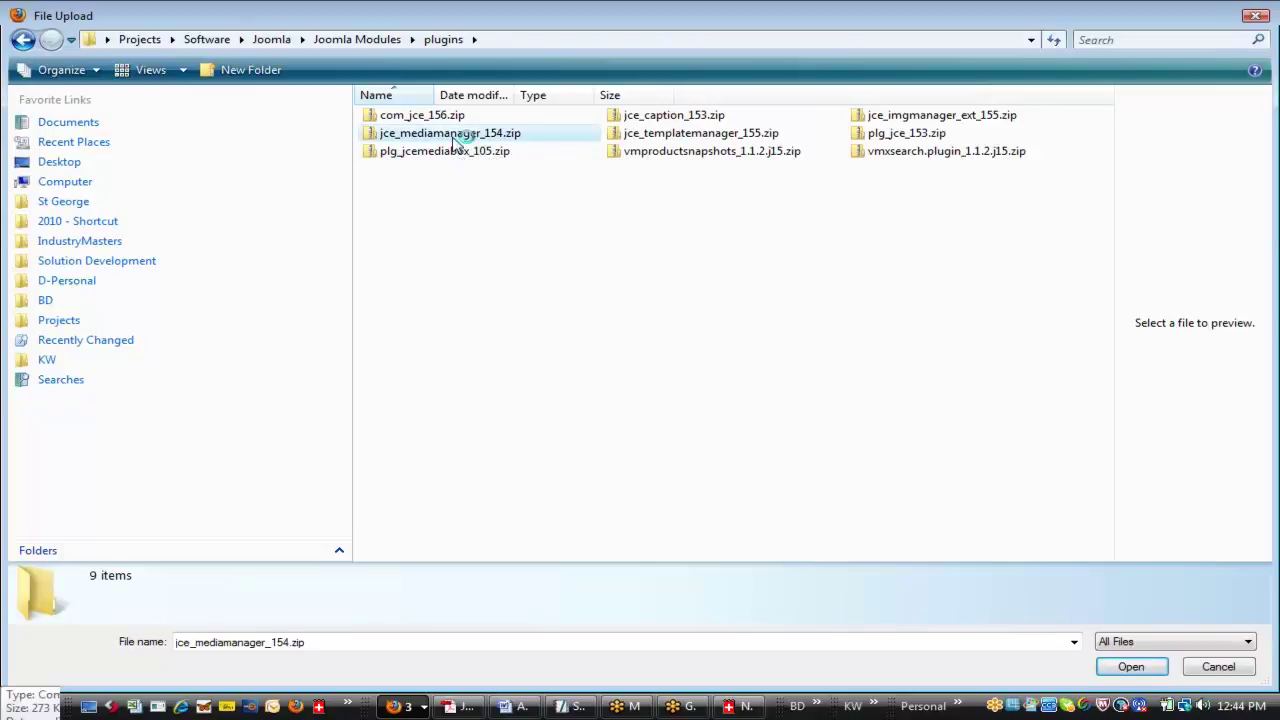
{"action": "left_click", "coordinate": [533, 355]}
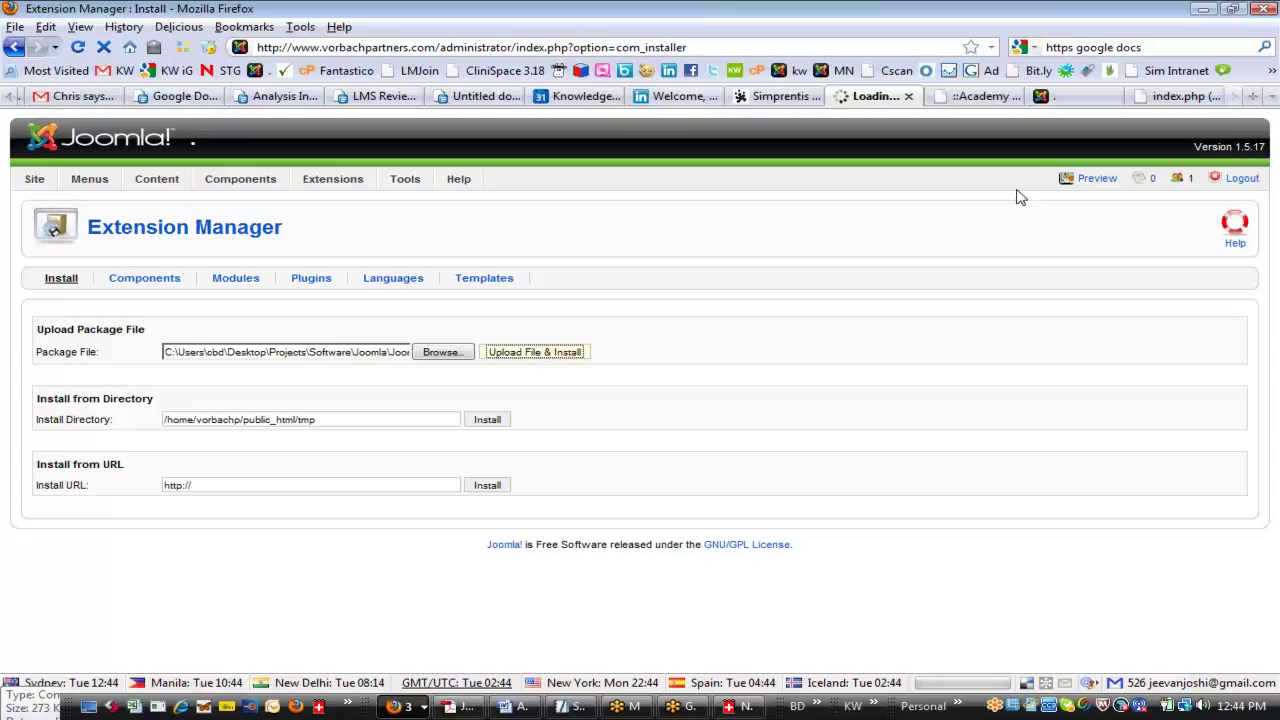
- Look through the Our People page and the navigation of the Academy Global site, and return to the public Joomla site
{"action": "left_click", "coordinate": [978, 99]}
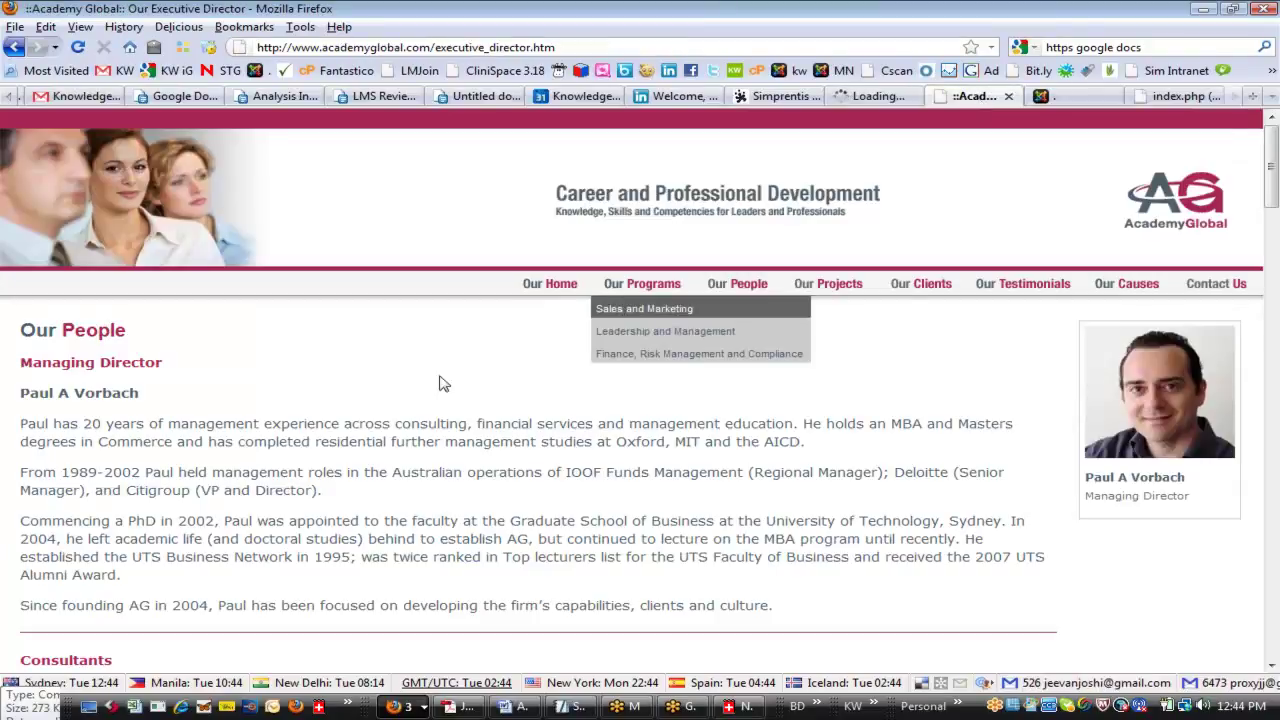
{"action": "scroll", "coordinate": [408, 418], "scroll_direction": "down", "scroll_amount": 3}
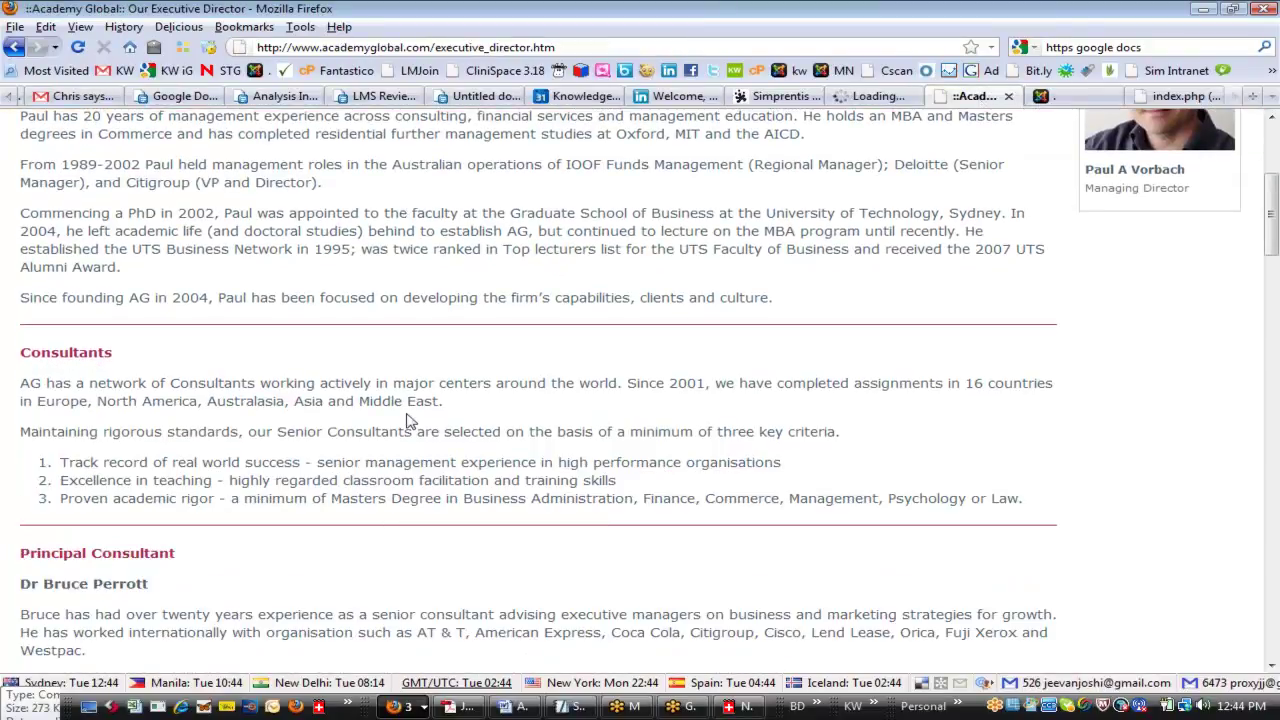
{"action": "scroll", "coordinate": [408, 420], "scroll_direction": "down", "scroll_amount": 4}
{"action": "scroll", "coordinate": [408, 420], "scroll_direction": "down", "scroll_amount": 12}
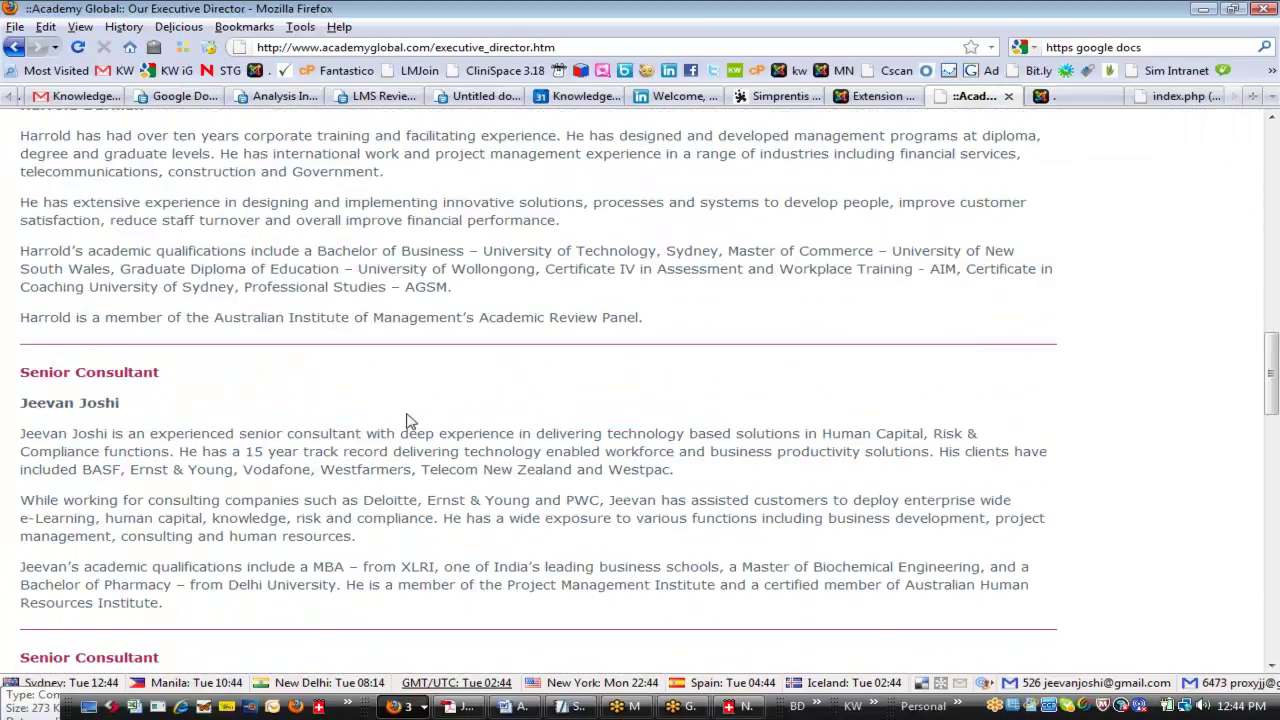
{"action": "scroll", "coordinate": [405, 413], "scroll_direction": "down", "scroll_amount": 6}
{"action": "scroll", "coordinate": [405, 413], "scroll_direction": "up", "scroll_amount": 17}
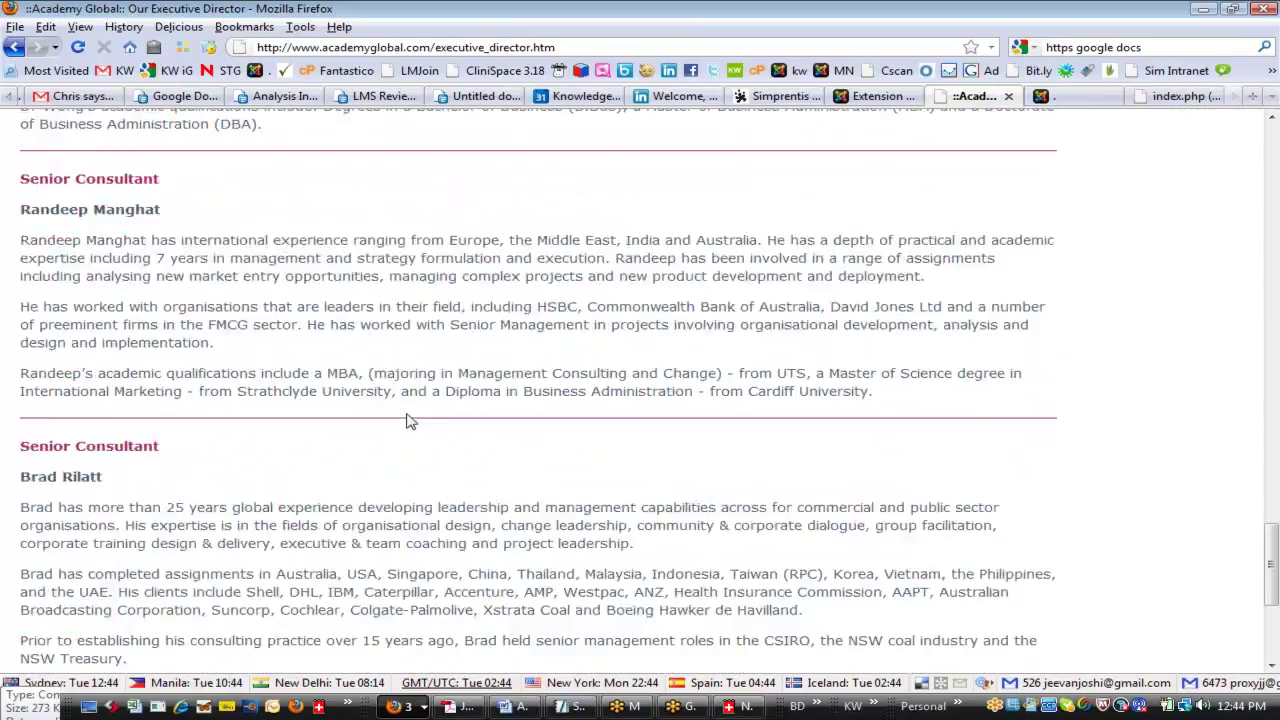
{"action": "scroll", "coordinate": [405, 413], "scroll_direction": "up", "scroll_amount": 10}
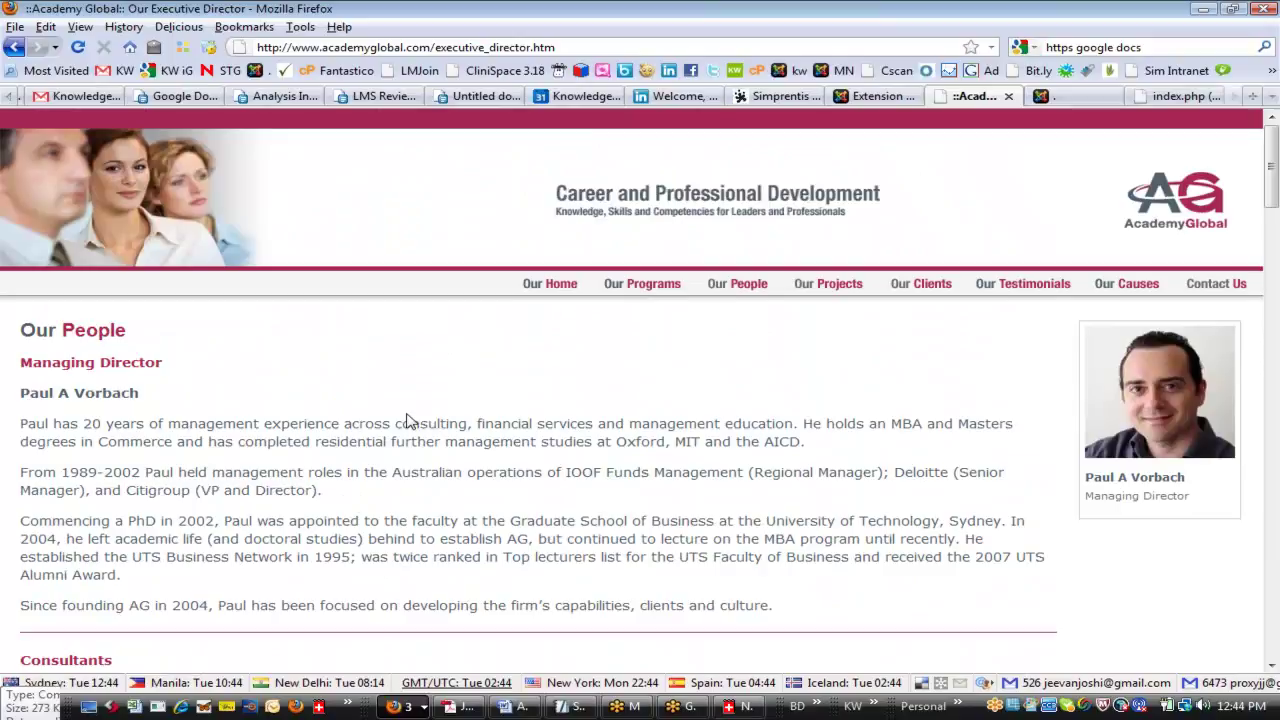
{"action": "mouse_move", "coordinate": [639, 292]}
{"action": "left_click", "coordinate": [1064, 97]}
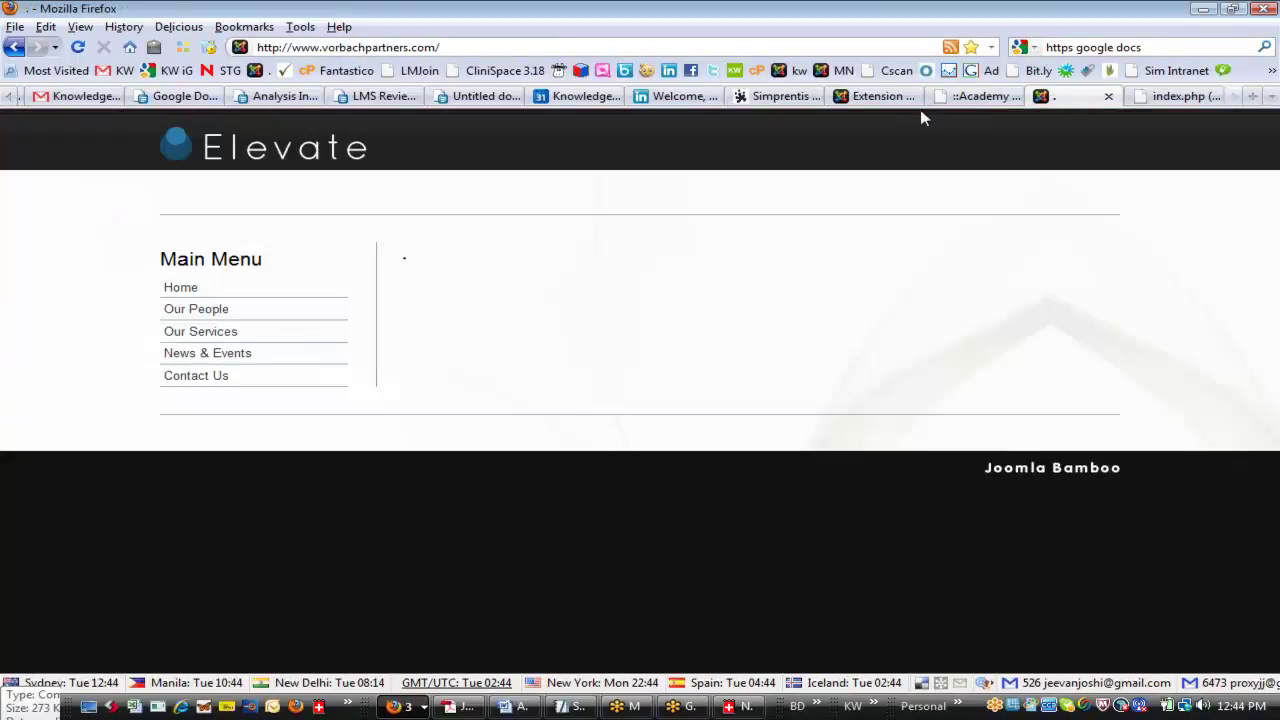
- Return to the administration's Extension Manager and install the JCE component from com_jce_156.zip in the plugins folder
{"action": "left_click", "coordinate": [975, 96]}
{"action": "left_click", "coordinate": [880, 96]}
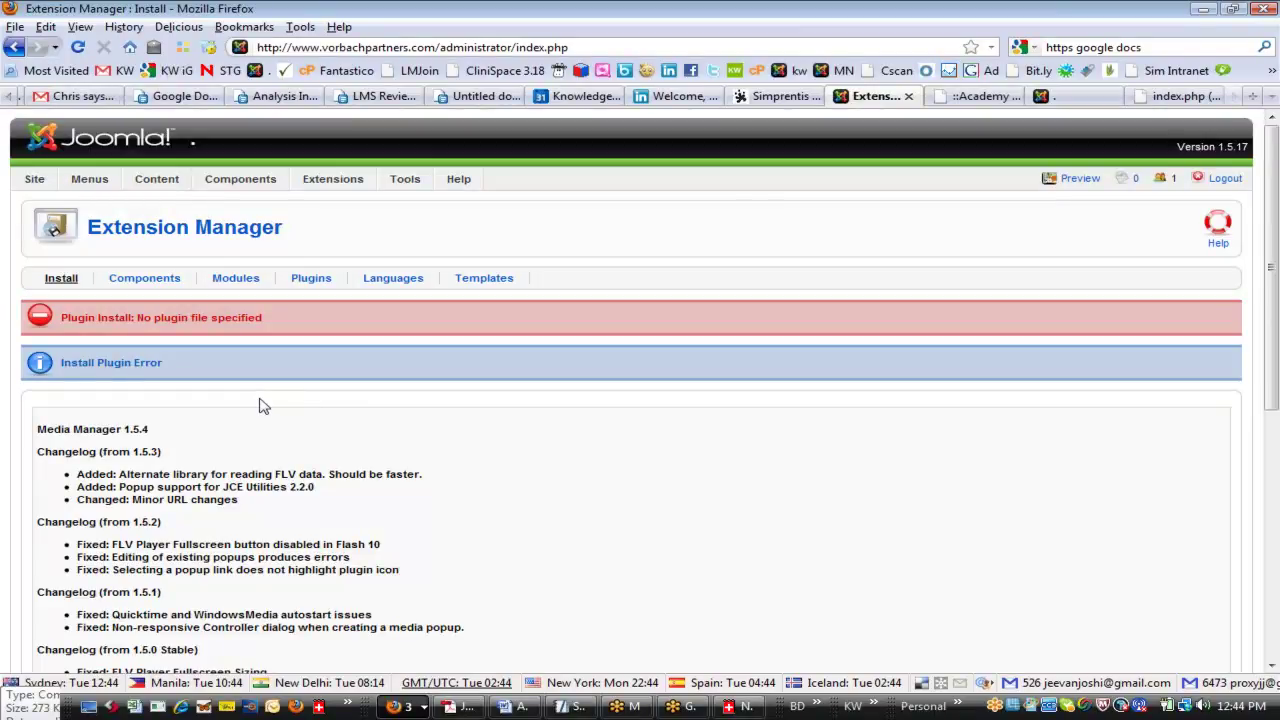
{"action": "scroll", "coordinate": [263, 405], "scroll_direction": "down", "scroll_amount": 5}
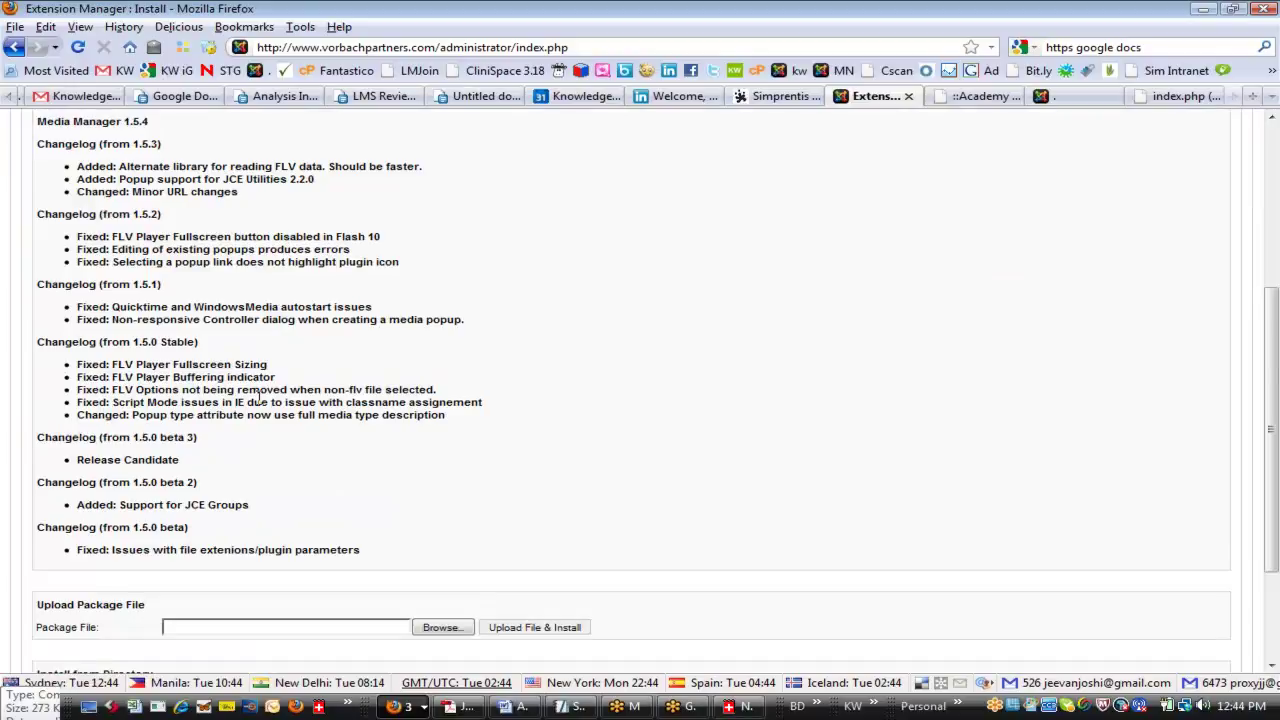
{"action": "scroll", "coordinate": [260, 398], "scroll_direction": "down", "scroll_amount": 3}
{"action": "left_click", "coordinate": [457, 466]}
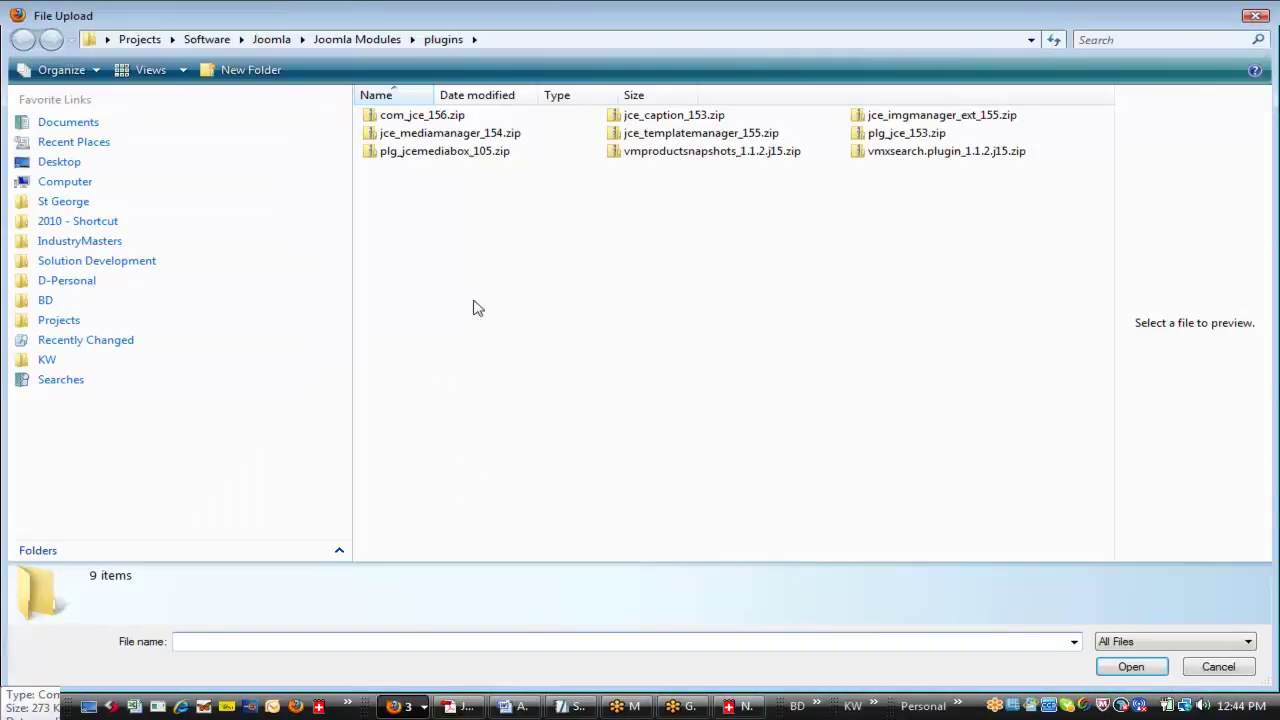
{"action": "double_click", "coordinate": [420, 115]}
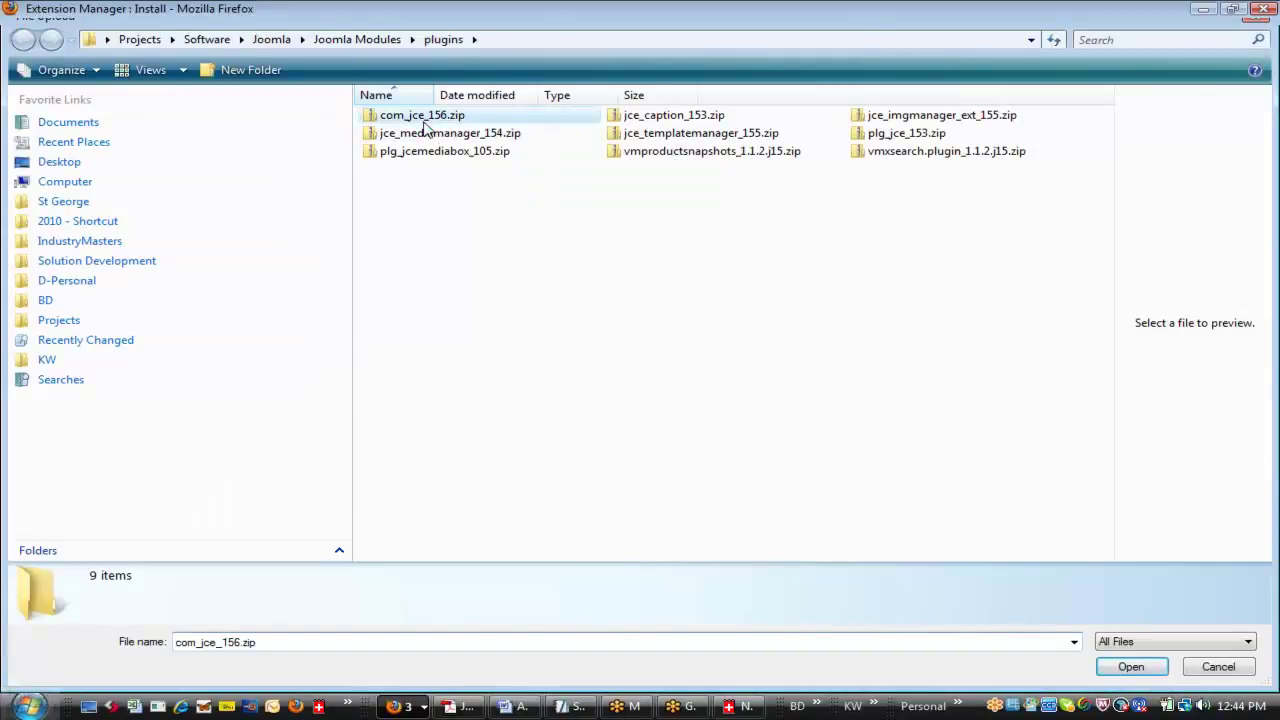
{"action": "left_click", "coordinate": [541, 471]}
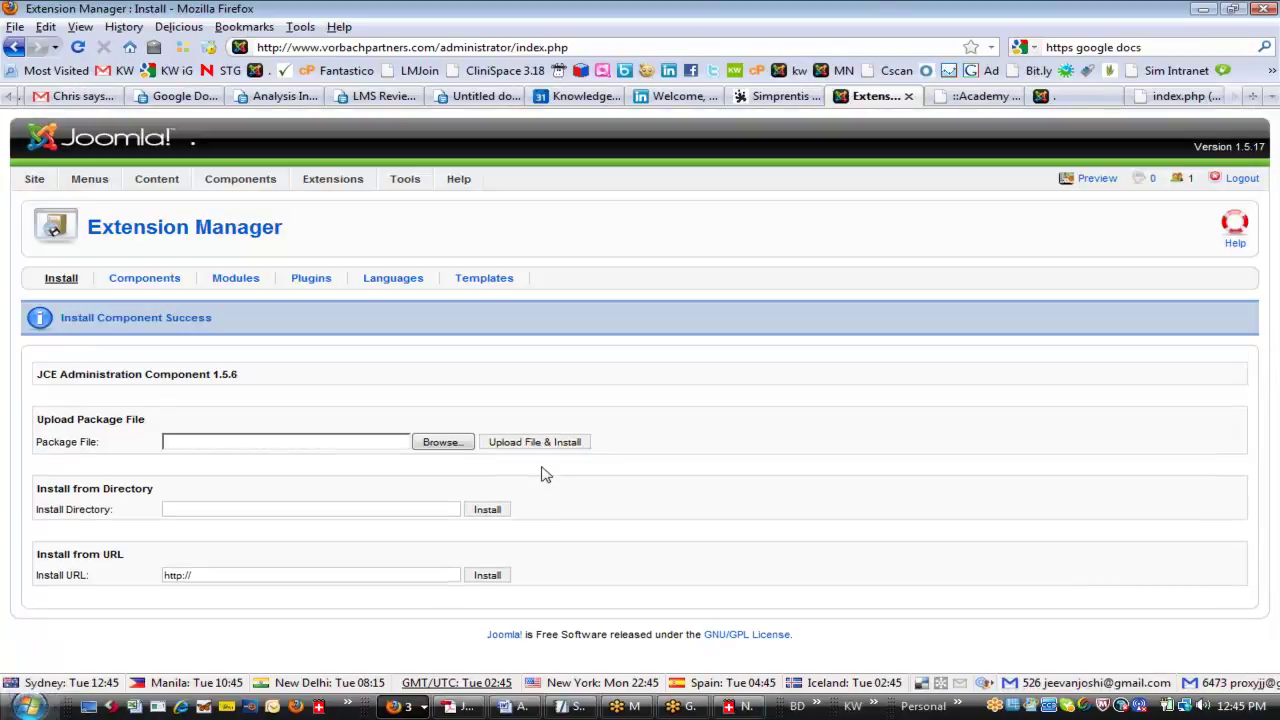
- Try to install the package jce_imgmanager_ext_155.zip from the plugins folder
{"action": "left_click", "coordinate": [441, 443]}
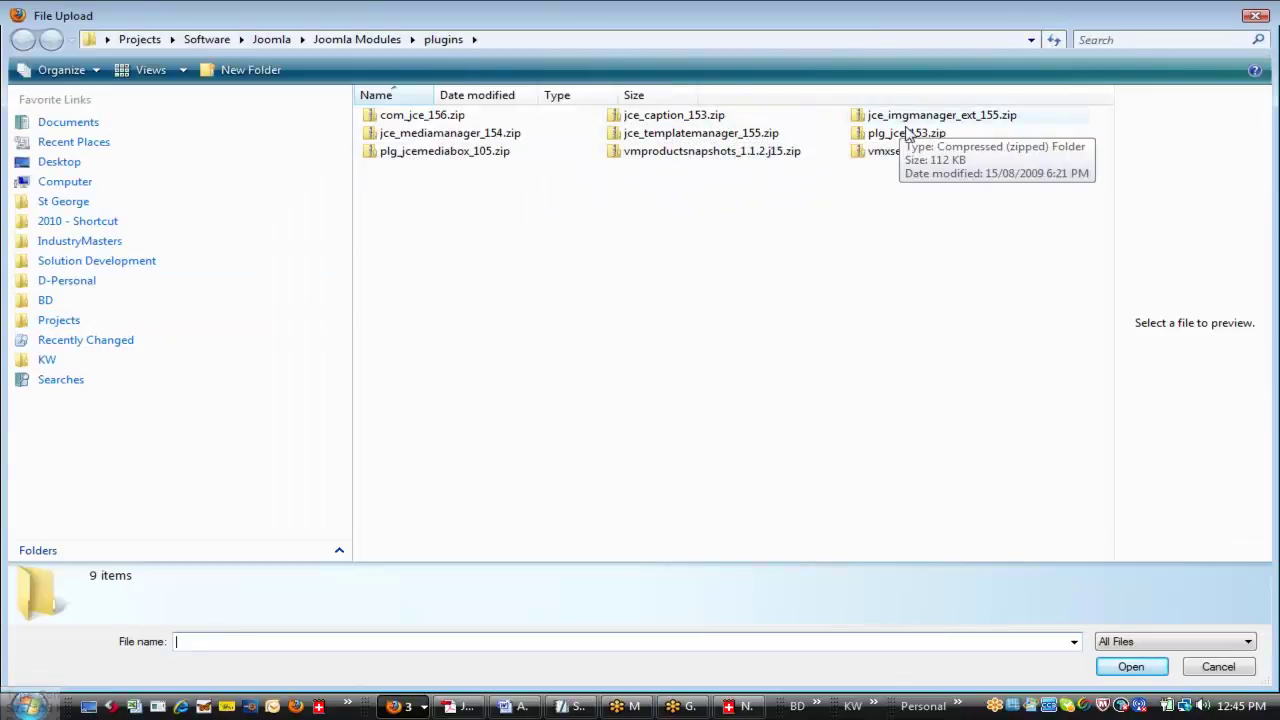
{"action": "double_click", "coordinate": [935, 116]}
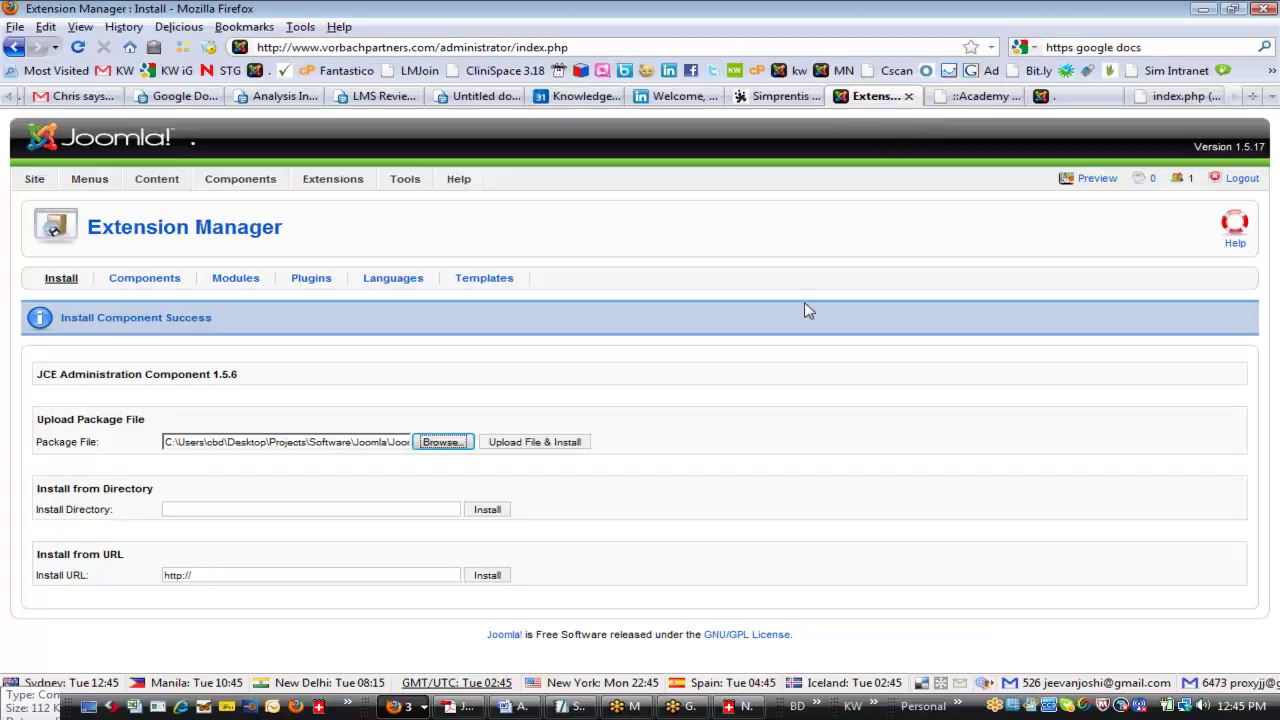
{"action": "left_click", "coordinate": [528, 443]}
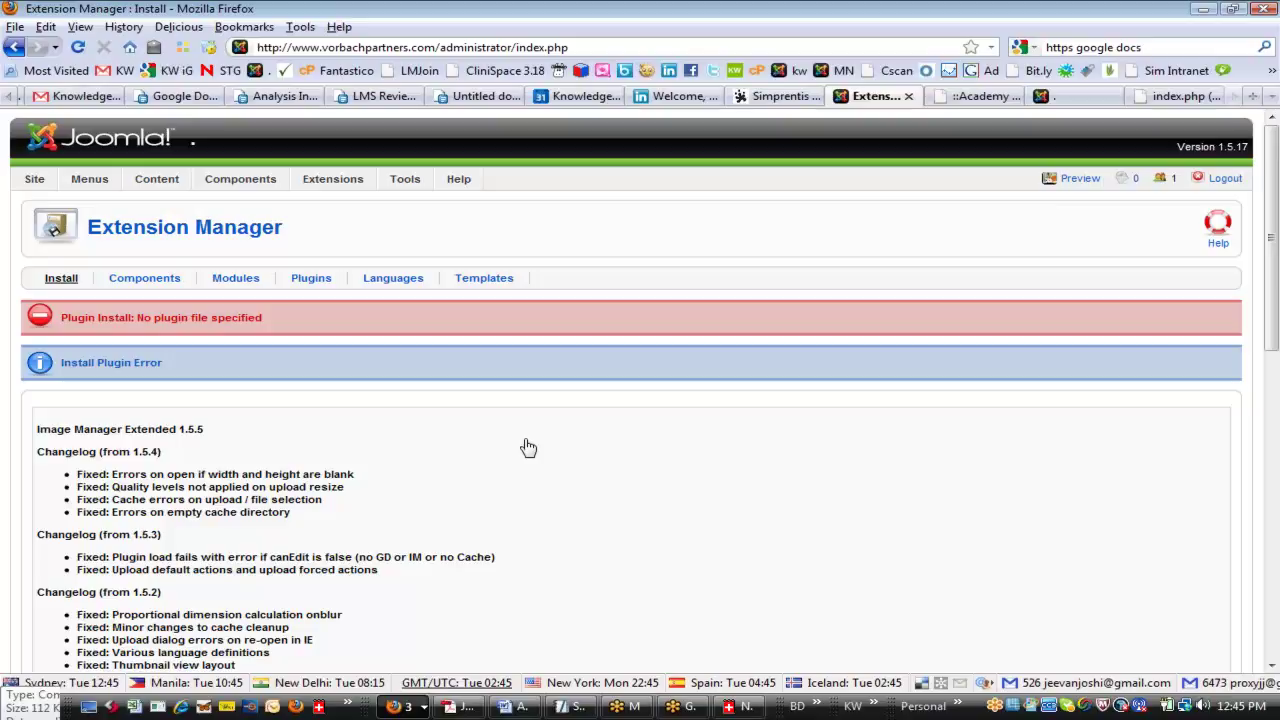
- Install the JCE editor plugin by uploading the package plg_jce_153.zip from the plugins folder
{"action": "scroll", "coordinate": [528, 447], "scroll_direction": "down", "scroll_amount": 15}
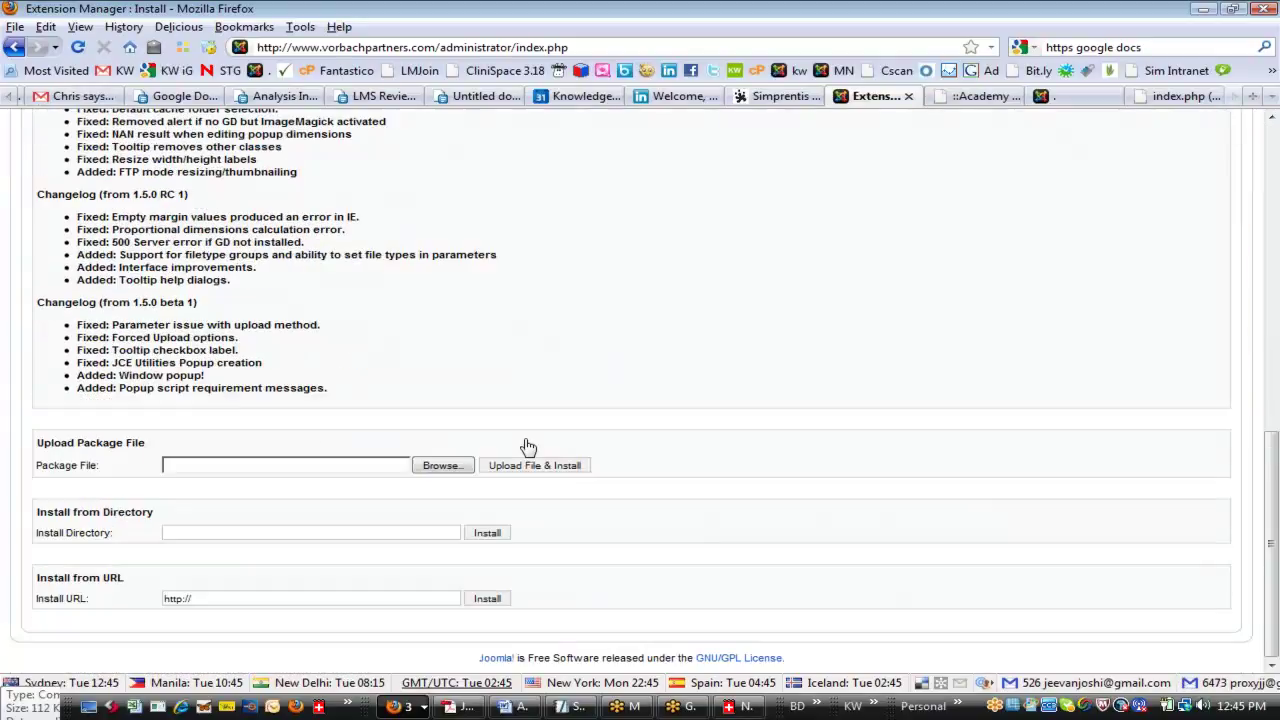
{"action": "left_click", "coordinate": [443, 465]}
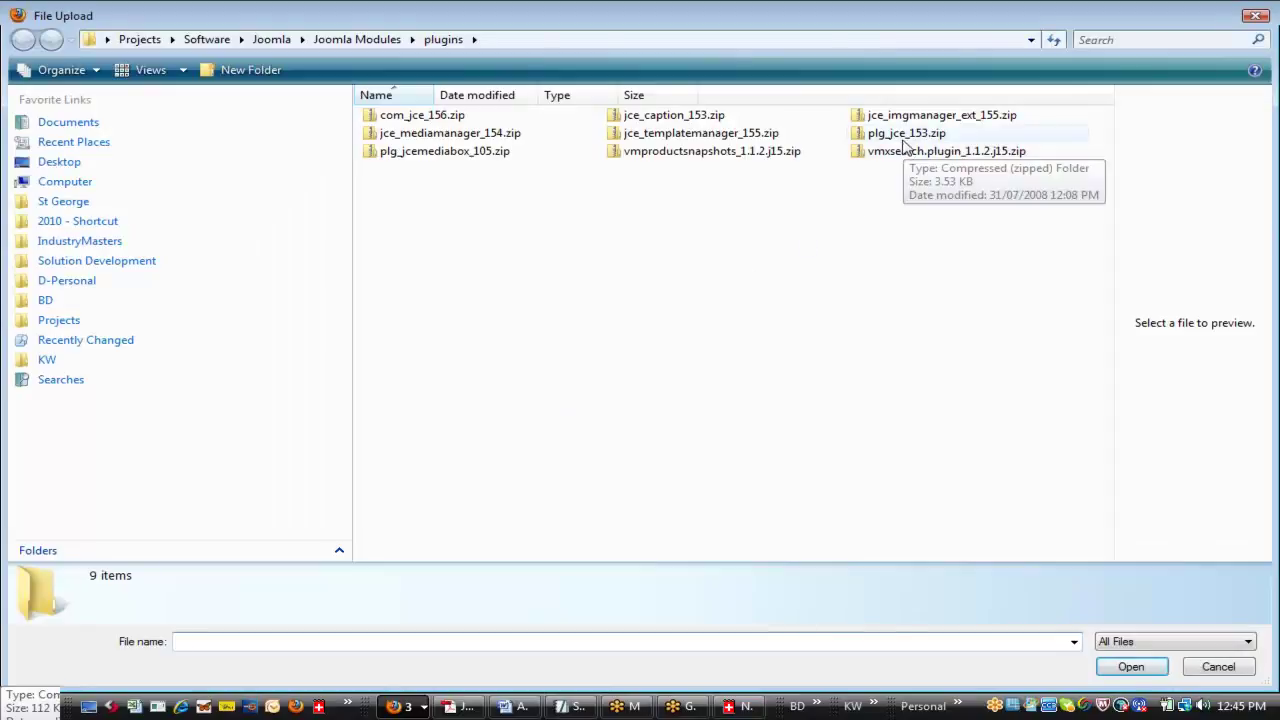
{"action": "left_click", "coordinate": [902, 136]}
{"action": "double_click", "coordinate": [902, 136]}
{"action": "left_click", "coordinate": [550, 466]}
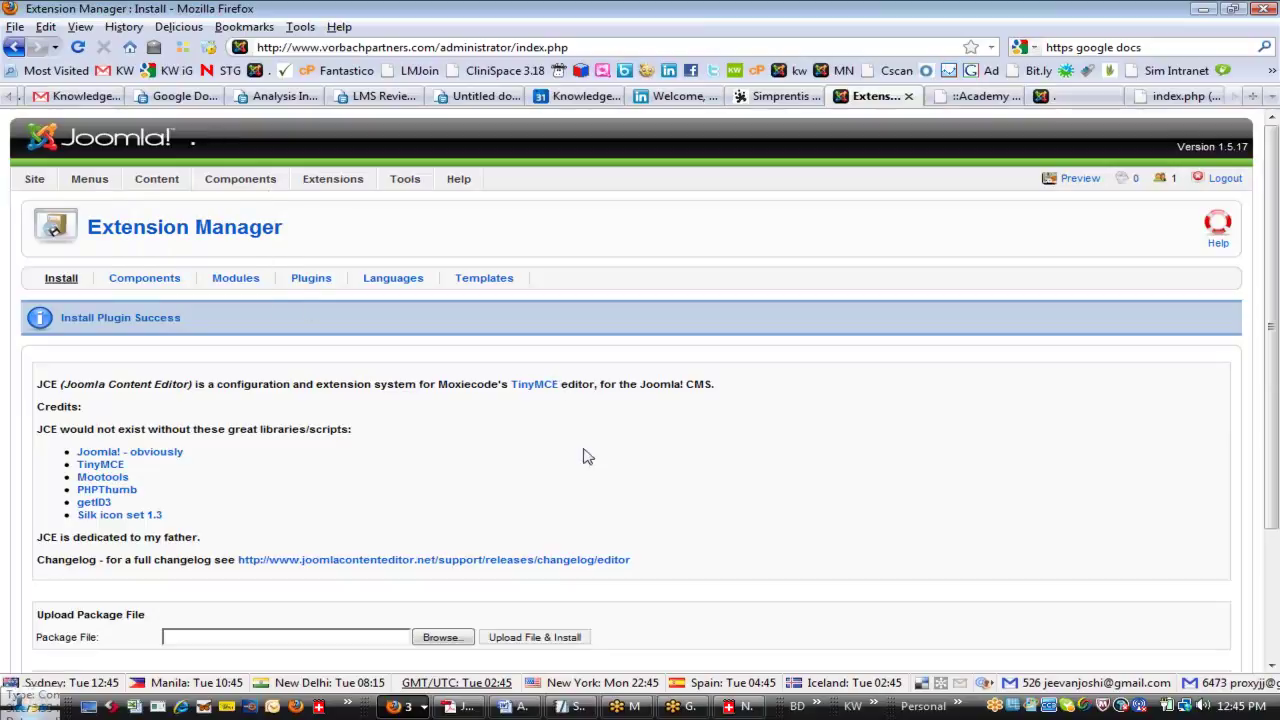
{"action": "scroll", "coordinate": [709, 468], "scroll_direction": "down", "scroll_amount": 4}
{"action": "scroll", "coordinate": [709, 466], "scroll_direction": "up", "scroll_amount": 4}
- Open the editor account in the User Manager, choose its User Editor option, and save the user
{"action": "mouse_move", "coordinate": [167, 180]}
{"action": "mouse_move", "coordinate": [34, 180]}
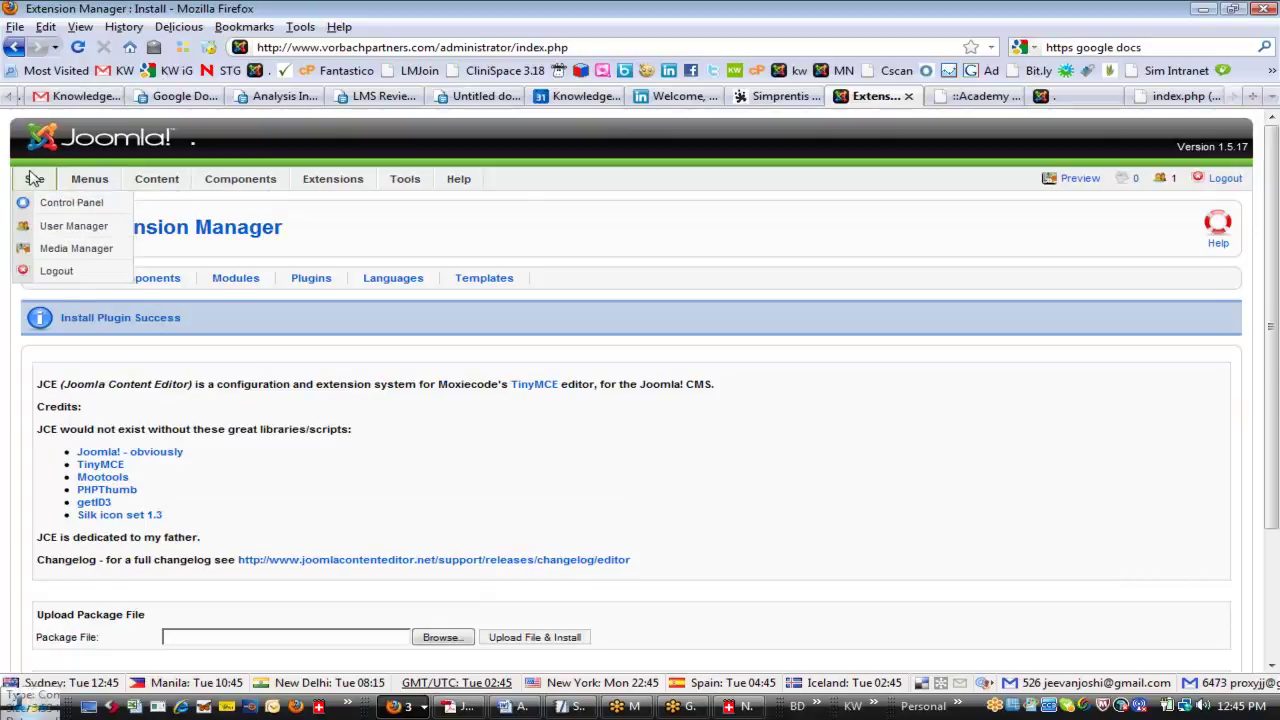
{"action": "left_click", "coordinate": [75, 232]}
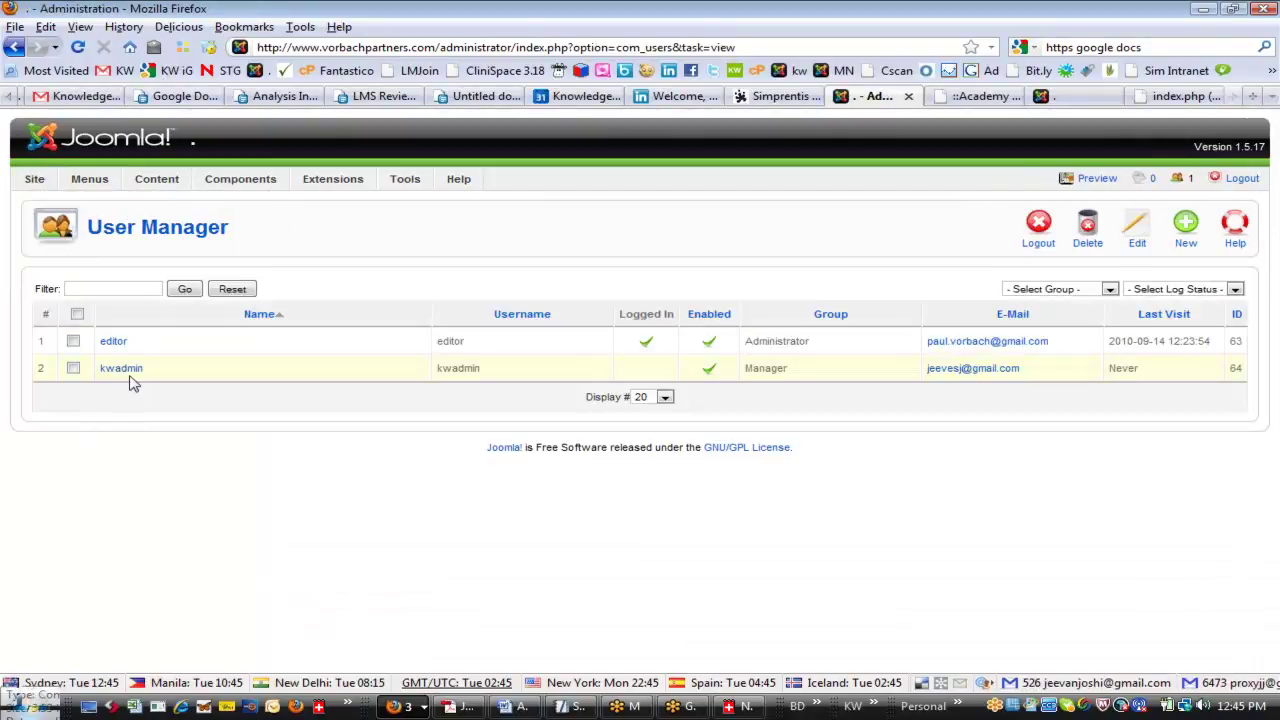
{"action": "left_click", "coordinate": [114, 343]}
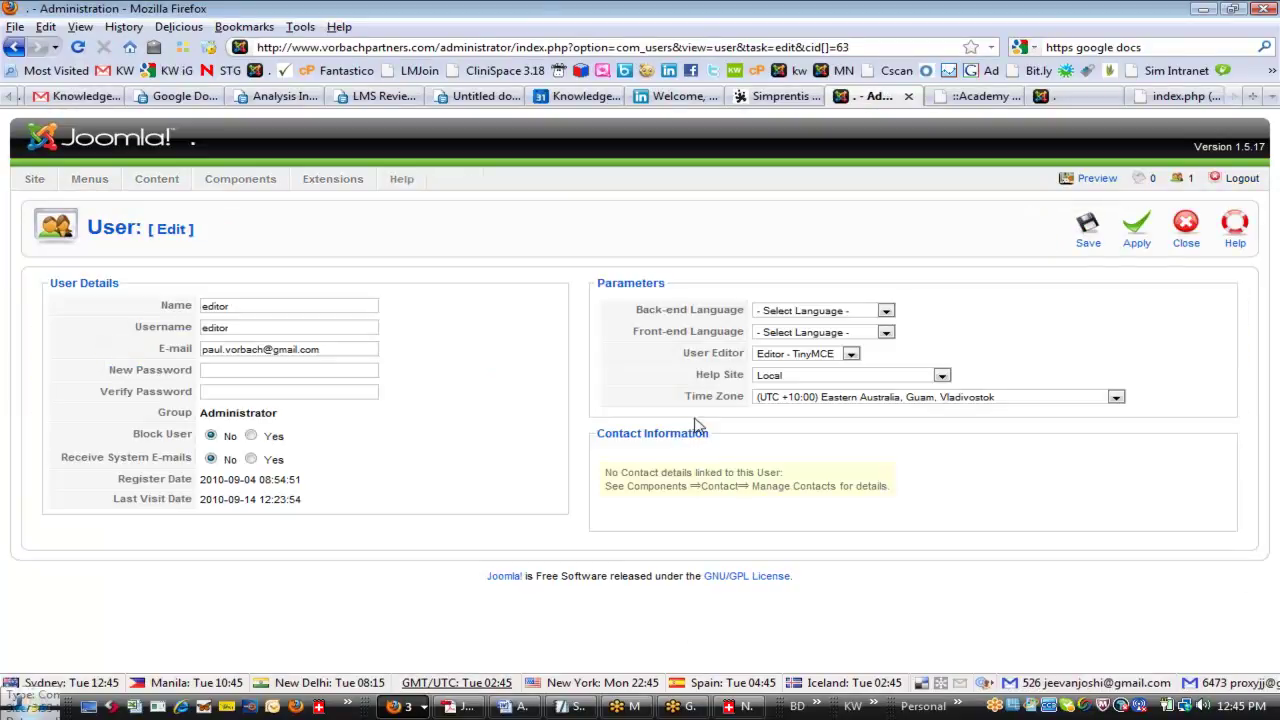
{"action": "left_click", "coordinate": [827, 356]}
{"action": "left_click", "coordinate": [812, 380]}
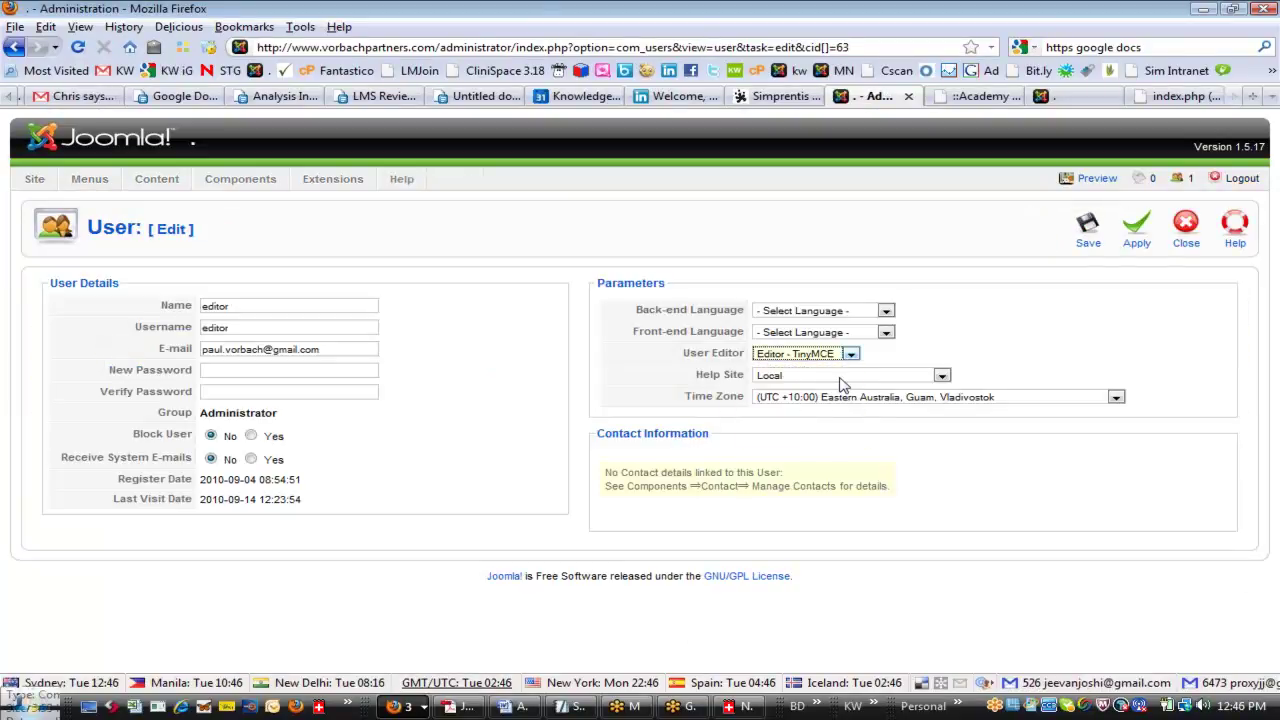
{"action": "left_click", "coordinate": [1088, 228]}
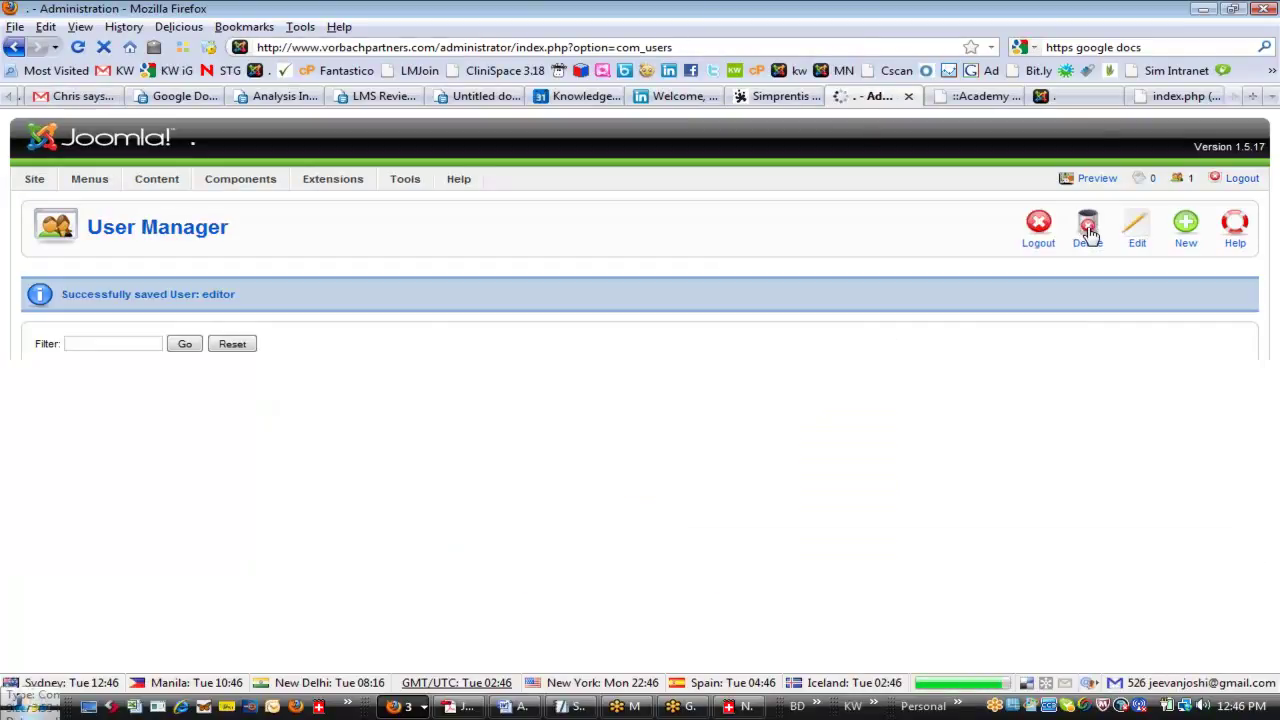
- Open the Our Customers article for editing from the Article Manager and place the cursor in its body text
{"action": "mouse_move", "coordinate": [162, 183]}
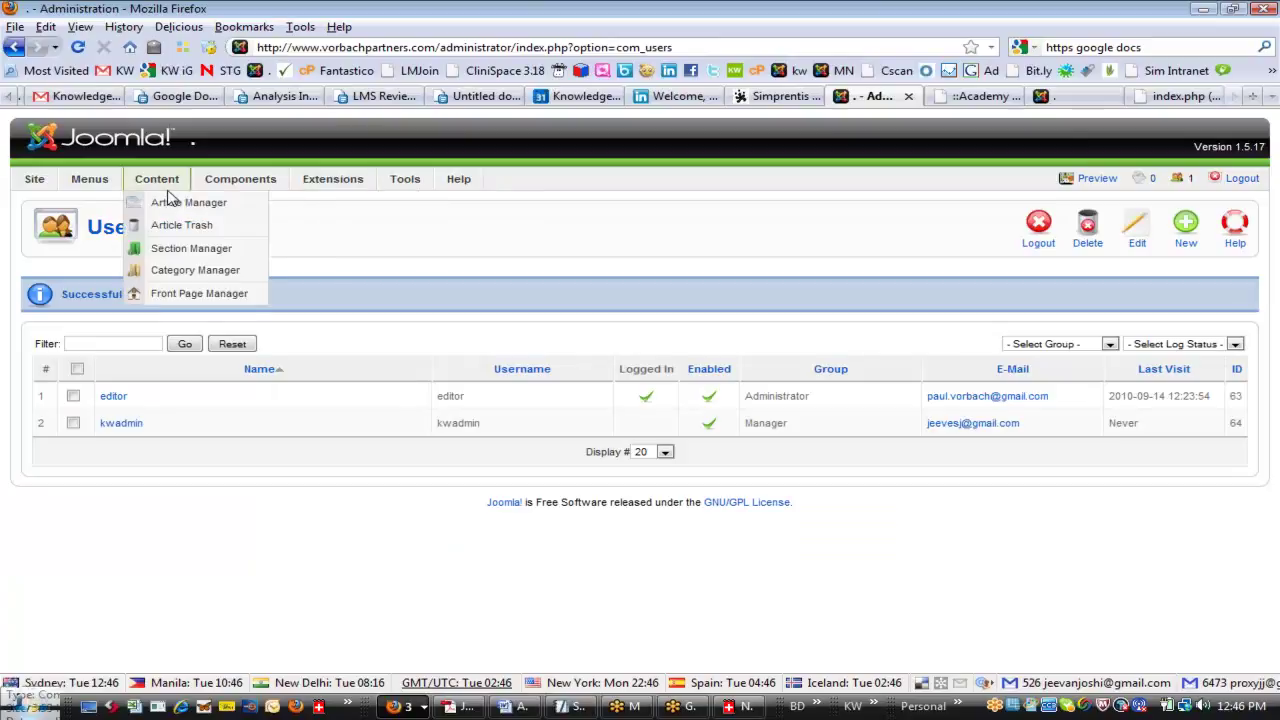
{"action": "left_click", "coordinate": [183, 205]}
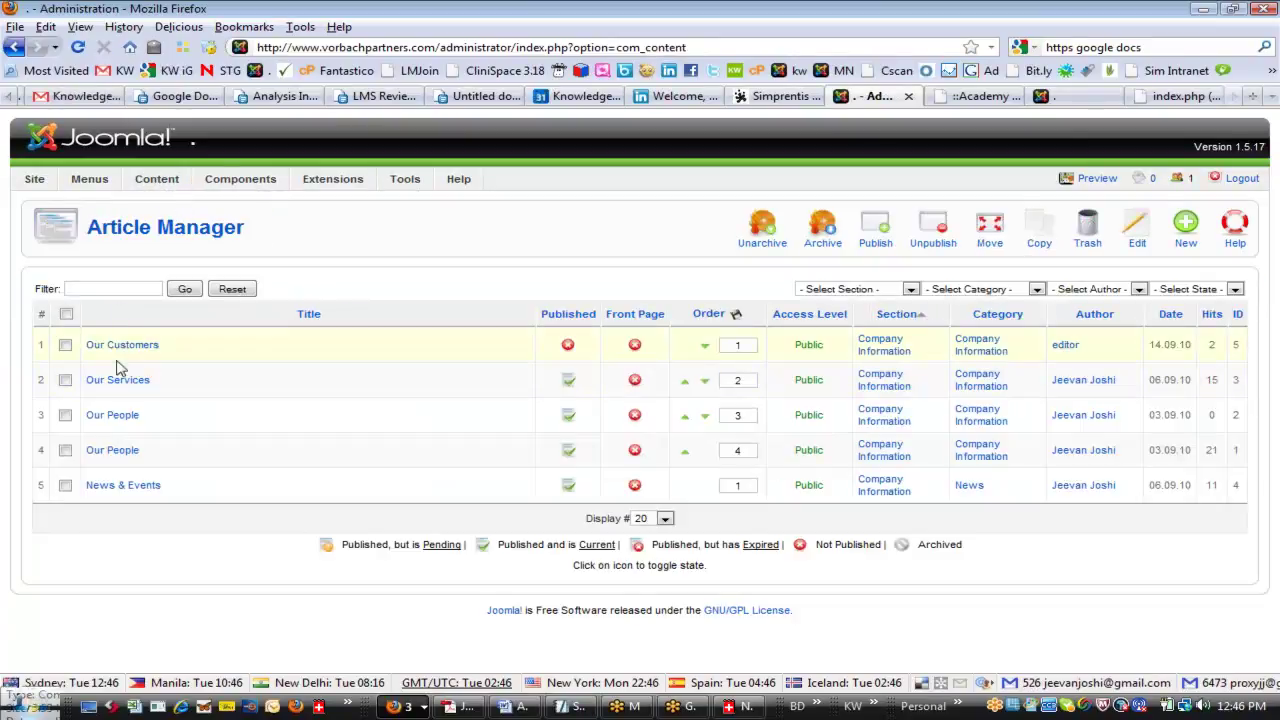
{"action": "left_click", "coordinate": [122, 347]}
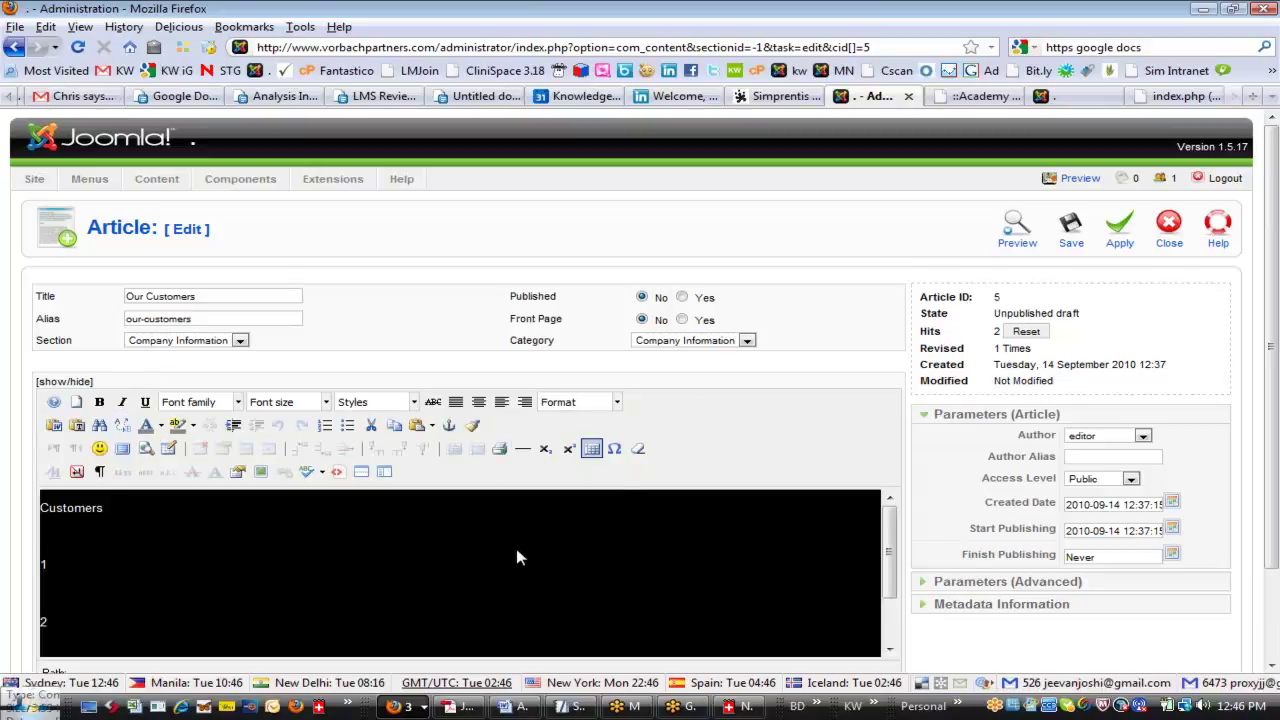
{"action": "left_click", "coordinate": [517, 557]}
{"action": "scroll", "coordinate": [517, 557], "scroll_direction": "down", "scroll_amount": 1}
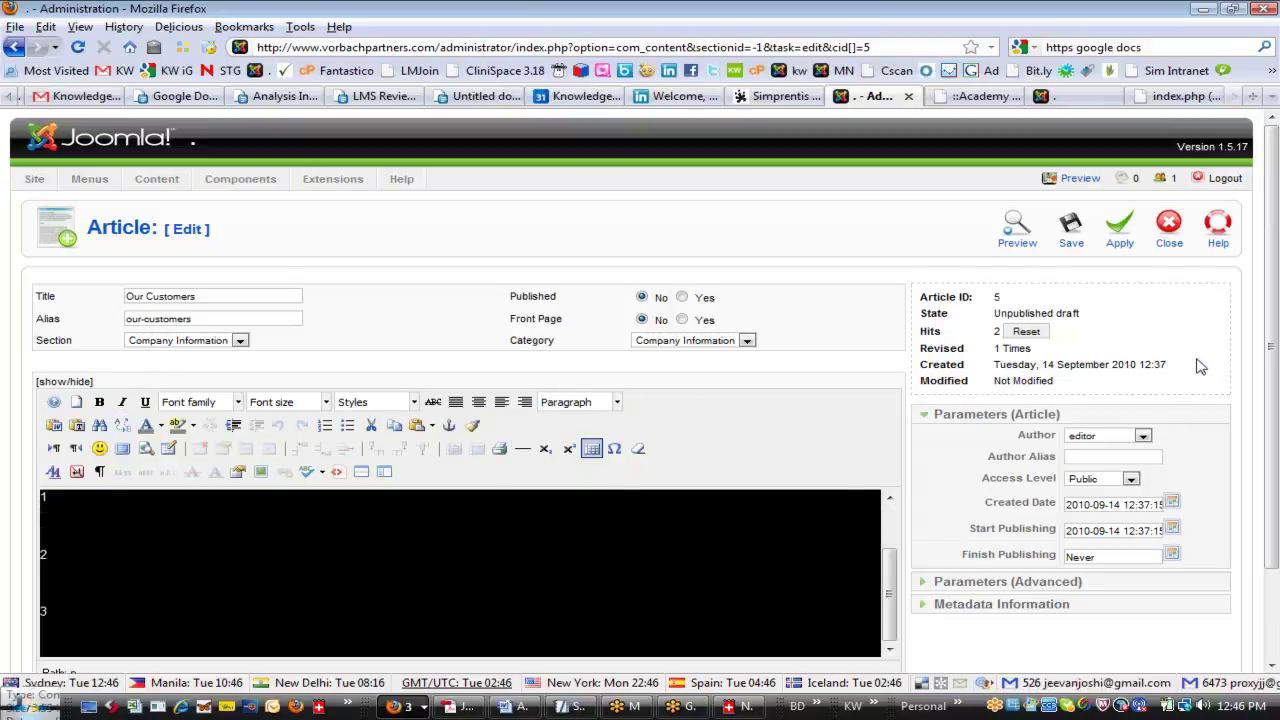
{"action": "left_click_drag", "start_coordinate": [1270, 410], "coordinate": [1270, 498]}
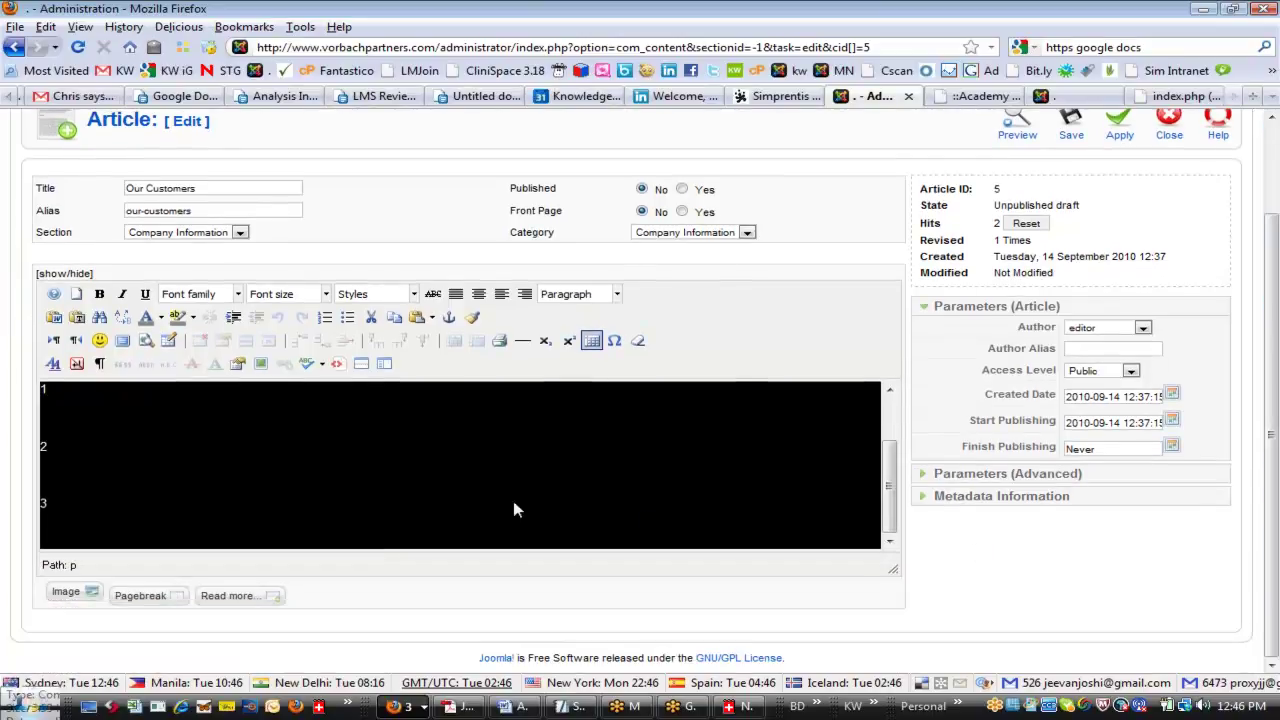